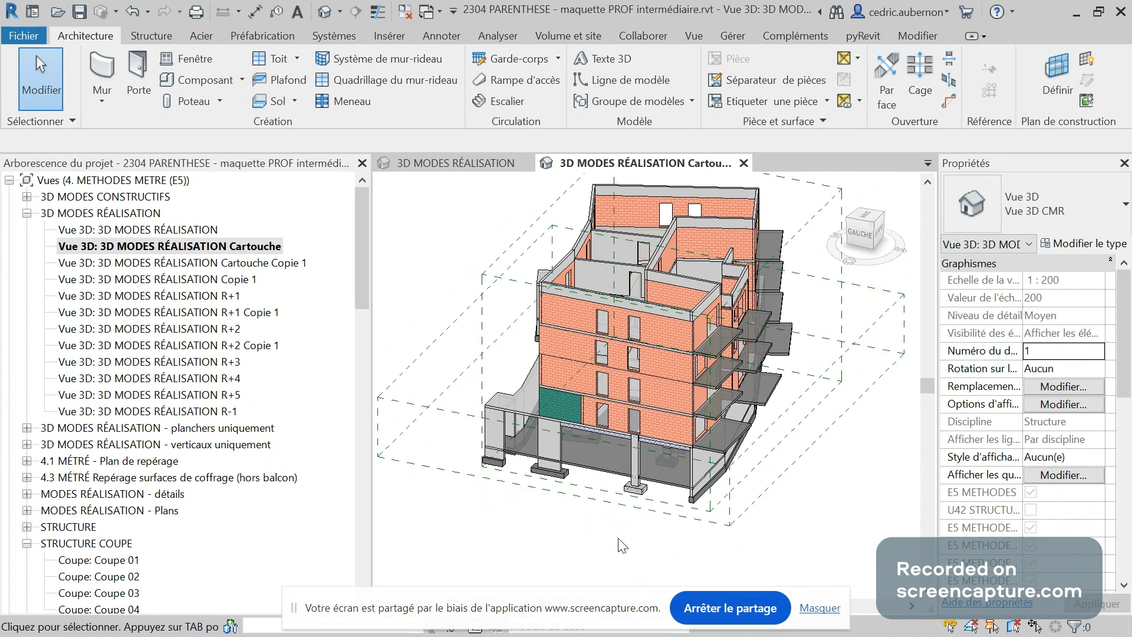
shift+middle_drag(626, 550, 665, 479)
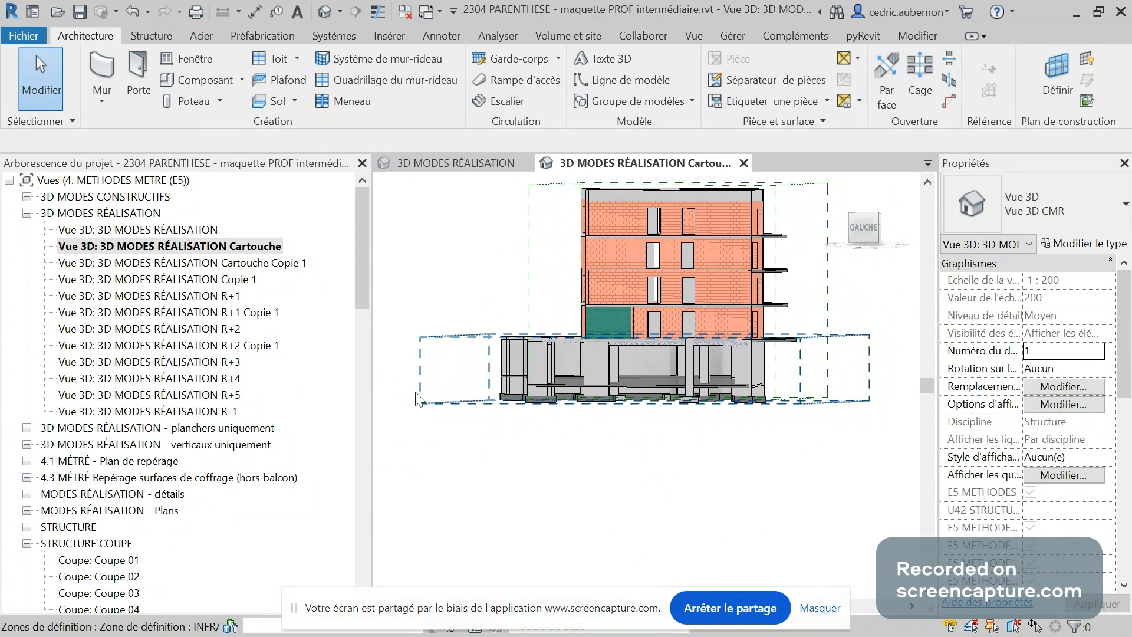
drag(405, 387, 836, 459)
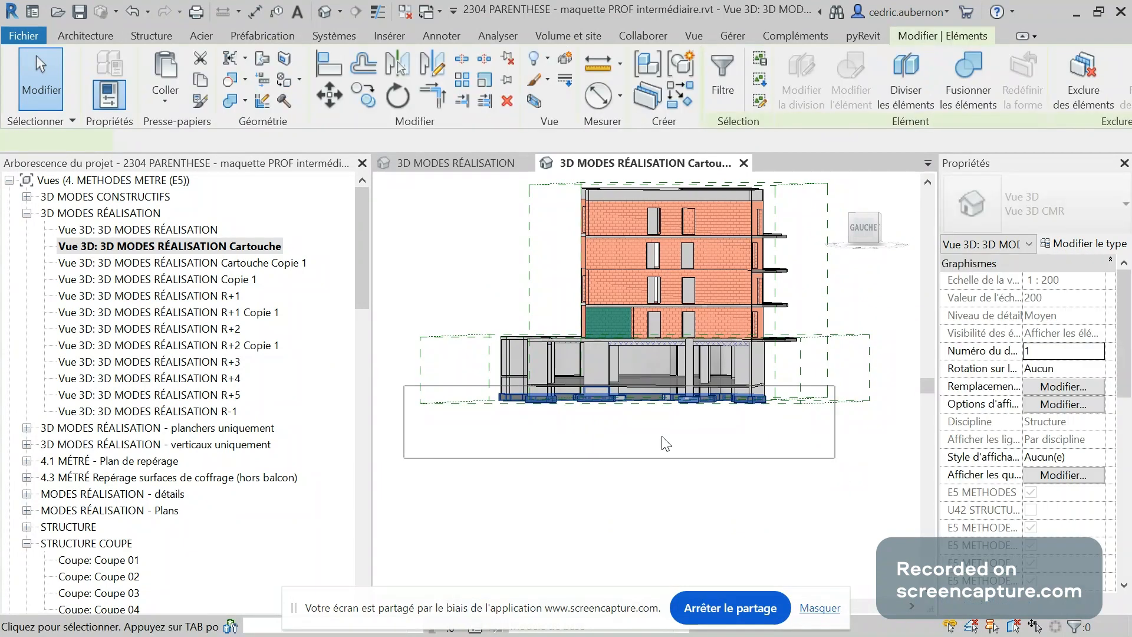
click(788, 437)
drag(797, 433, 475, 400)
click(489, 474)
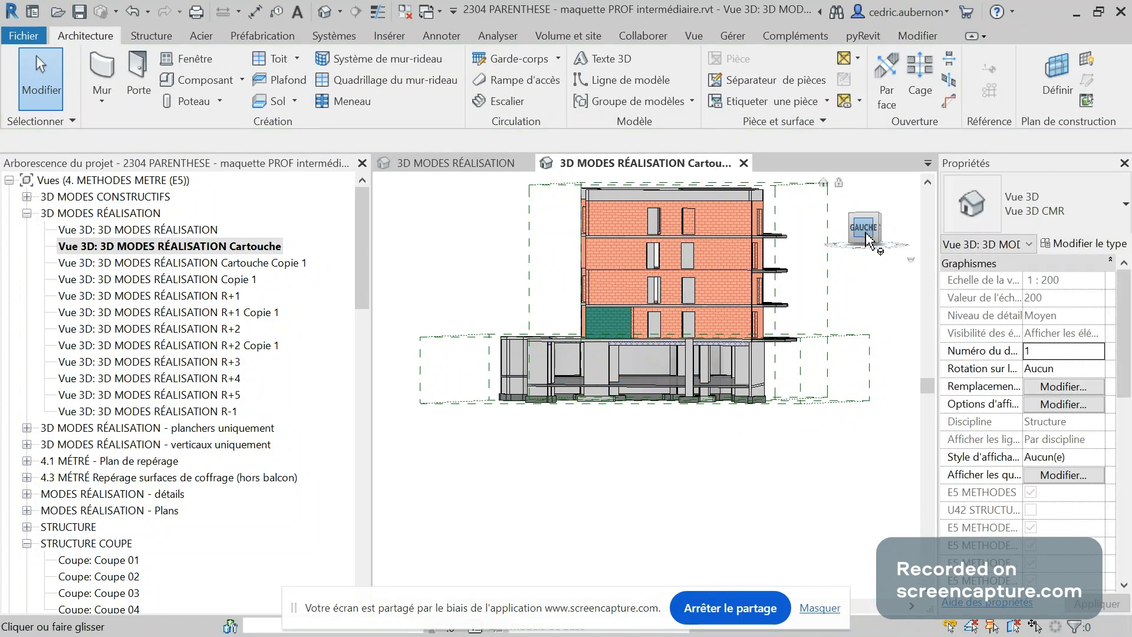
Select all the foundation elements under the building in the Gauche view and check the selection's categories with the filter.
scroll(598, 335, up, 6)
scroll(682, 376, down, 8)
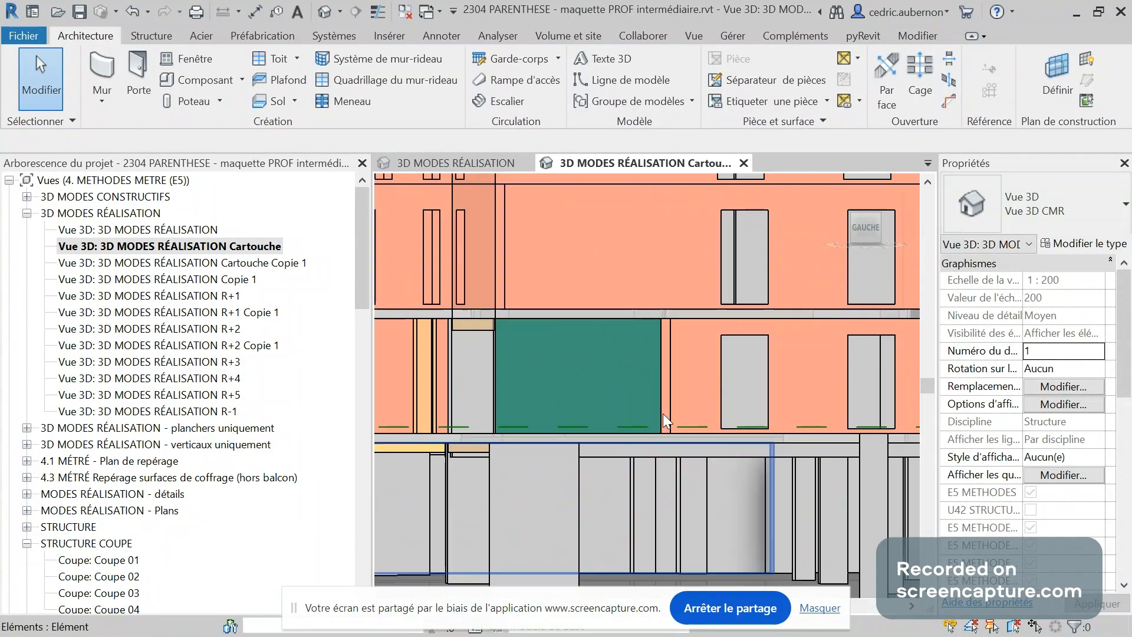
scroll(730, 390, down, 1)
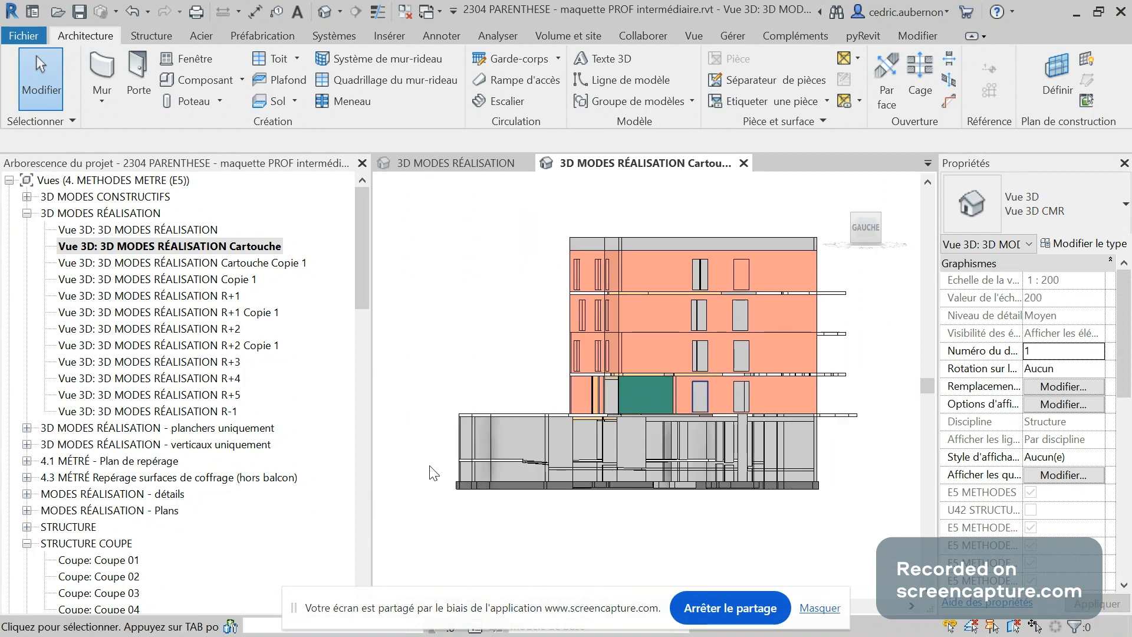
drag(459, 489, 850, 526)
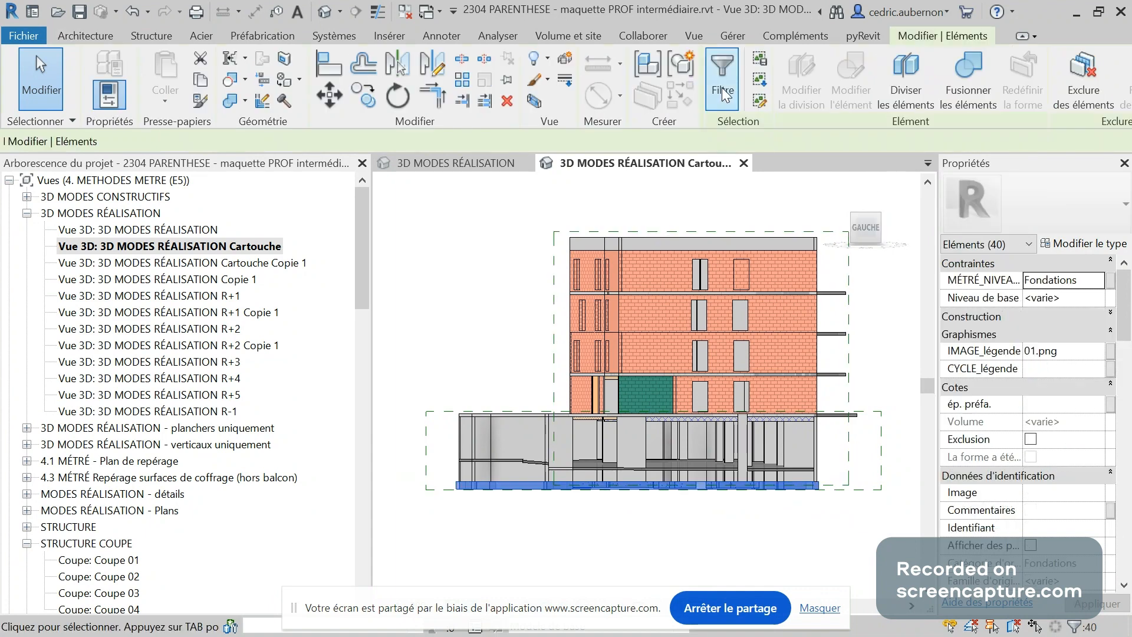
click(723, 93)
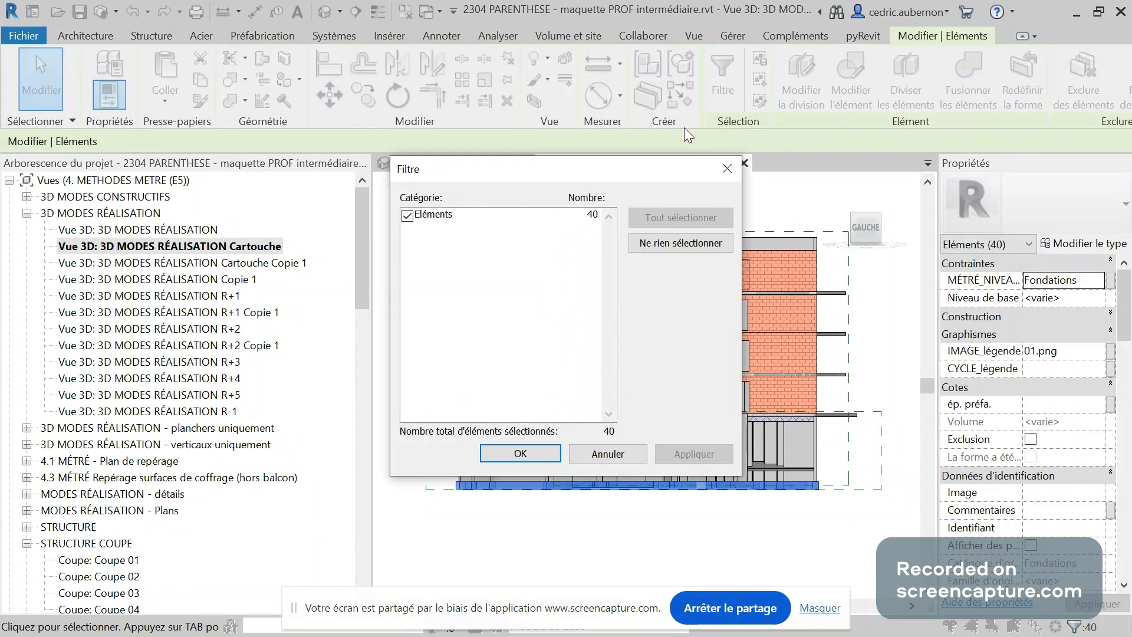
click(521, 454)
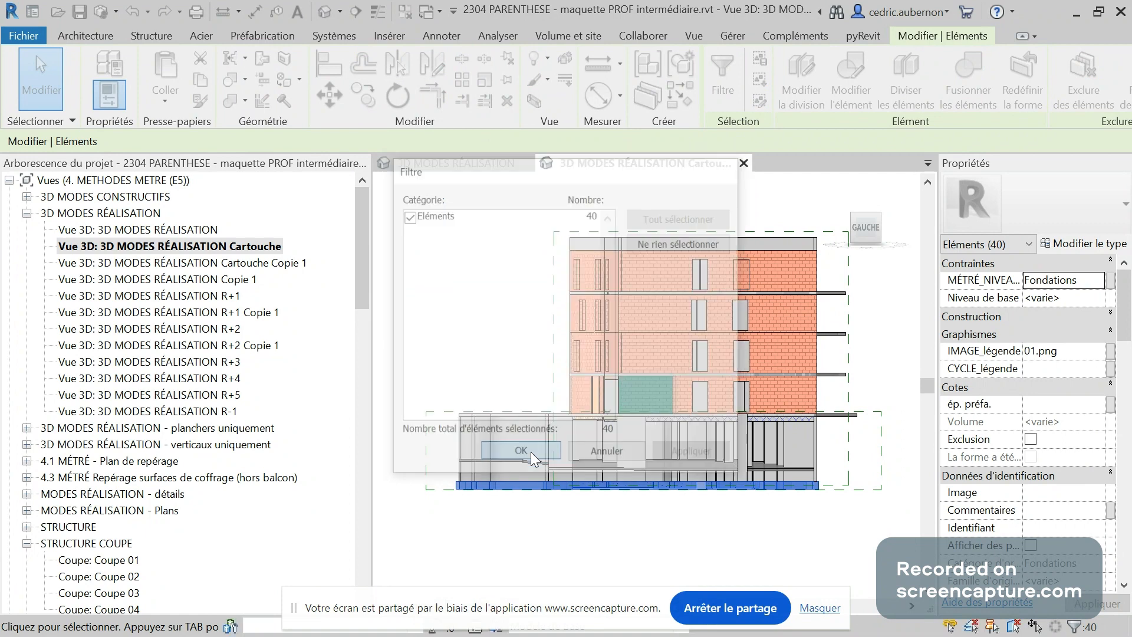
Set the Commentaires of the selected foundations to "01 Fondations superficielles, pleine masse" and inspect the result in 3D.
click(1098, 511)
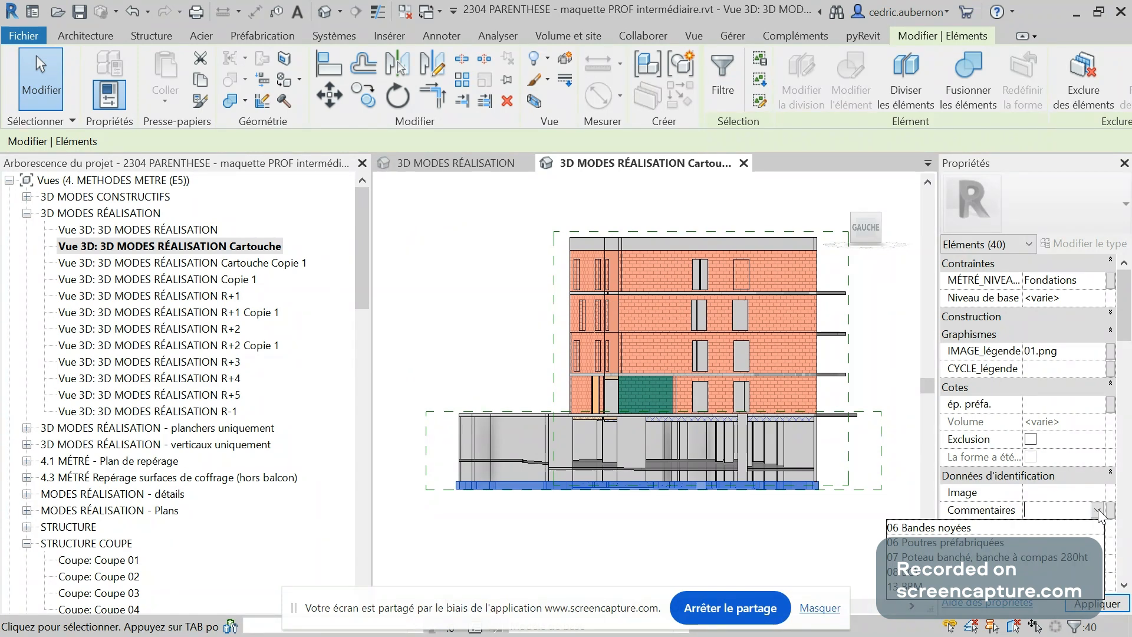
text(01)
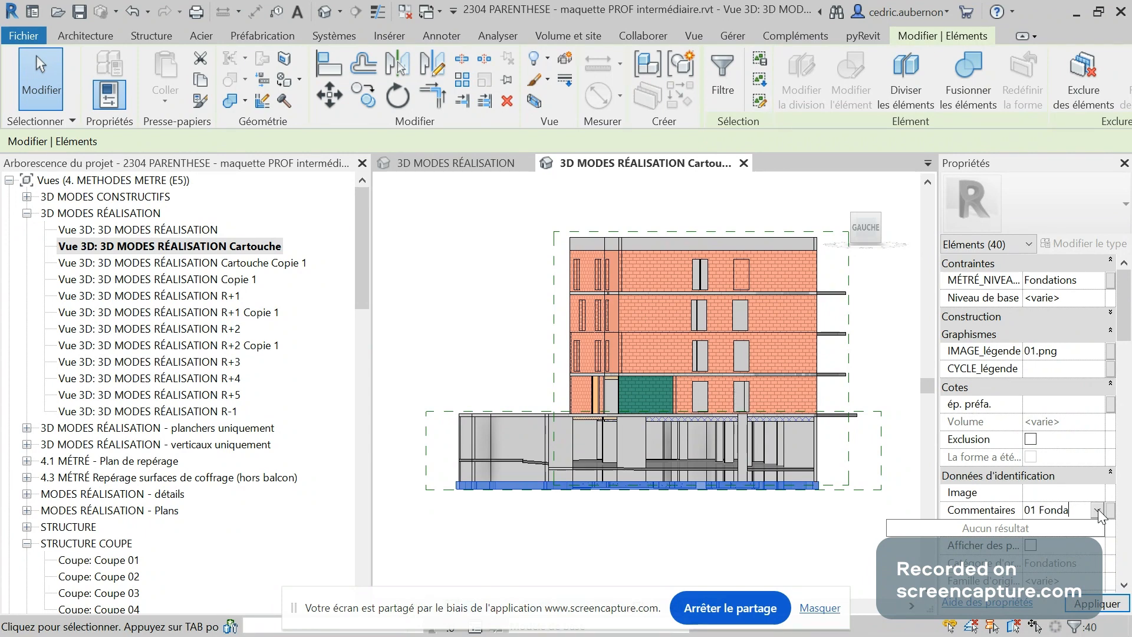
text(Fondations superf)
text(icielles,)
text( pleine)
text( masse)
key(Return)
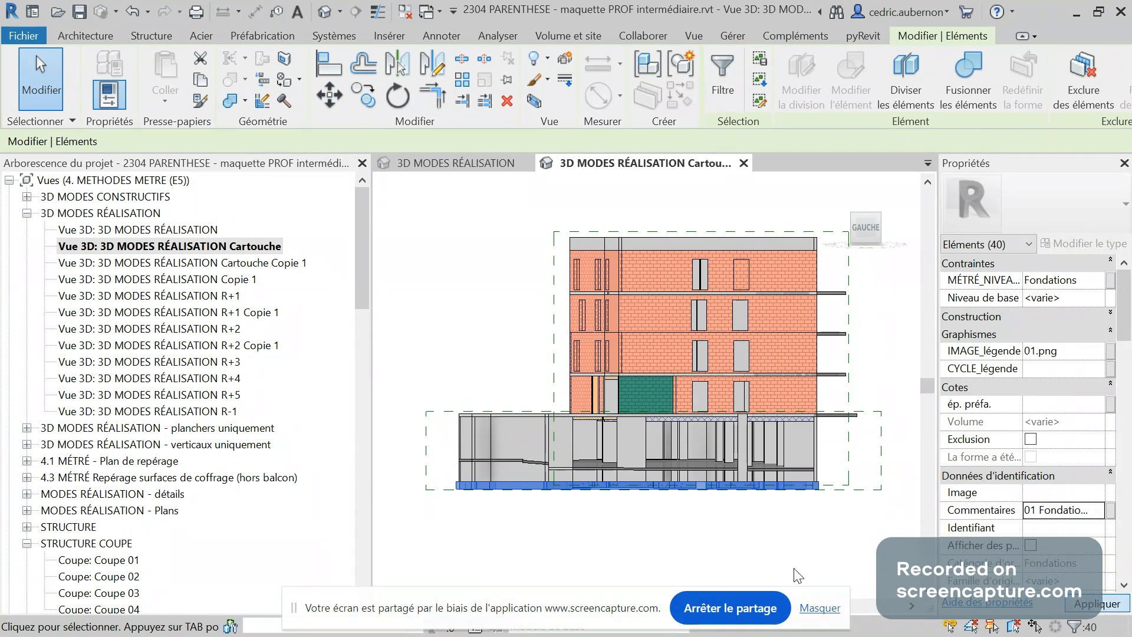
click(693, 531)
shift+middle_drag(701, 528, 665, 549)
scroll(664, 543, up, 4)
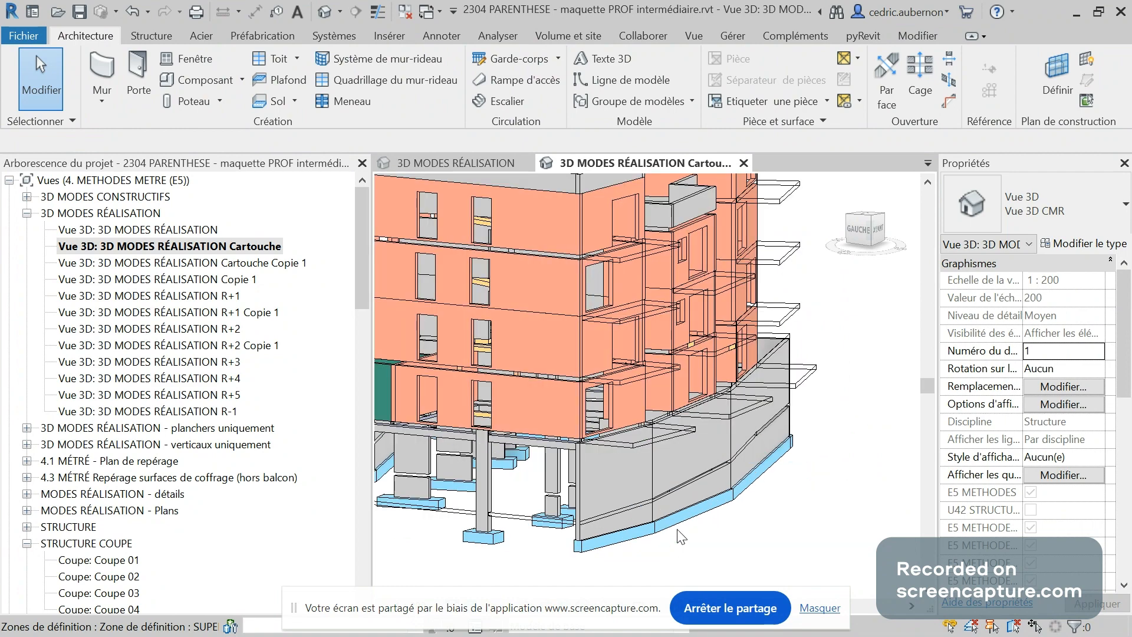
scroll(849, 537, down, 5)
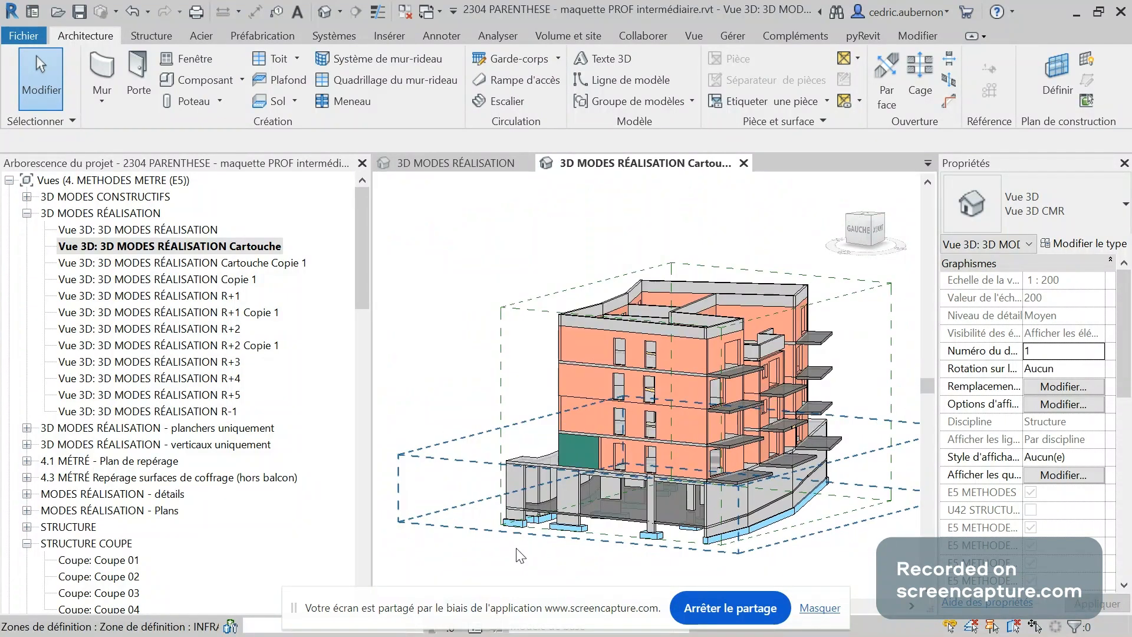
scroll(501, 528, up, 3)
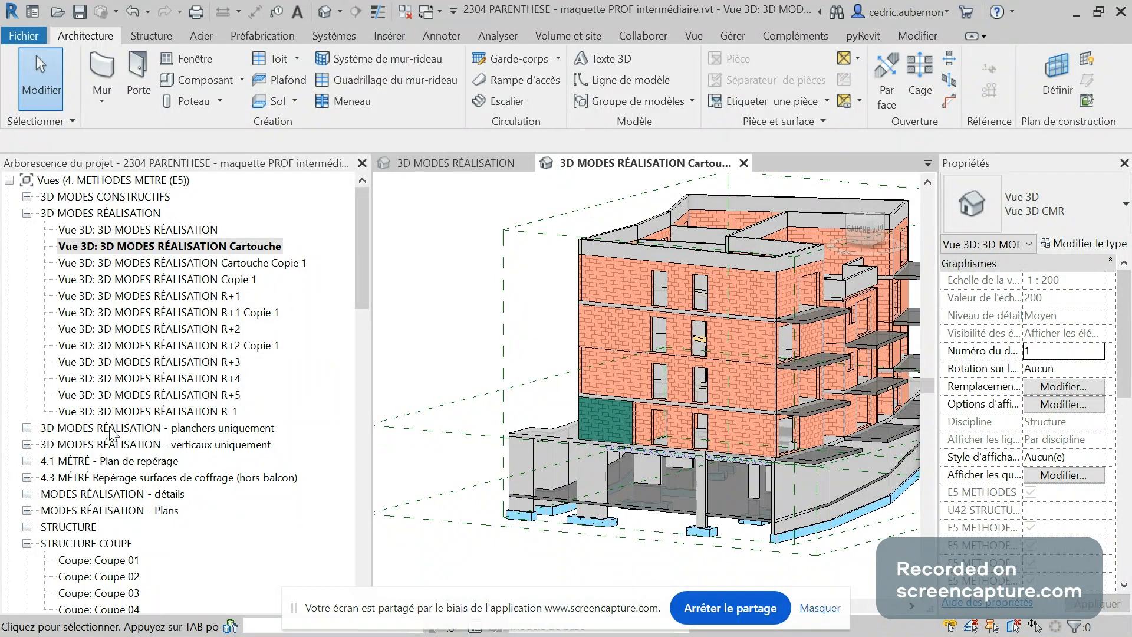
Duplicate the Murs schedule in the "00 FILTRAGE éléments par type, catégorie etc." group.
scroll(95, 380, down, 4)
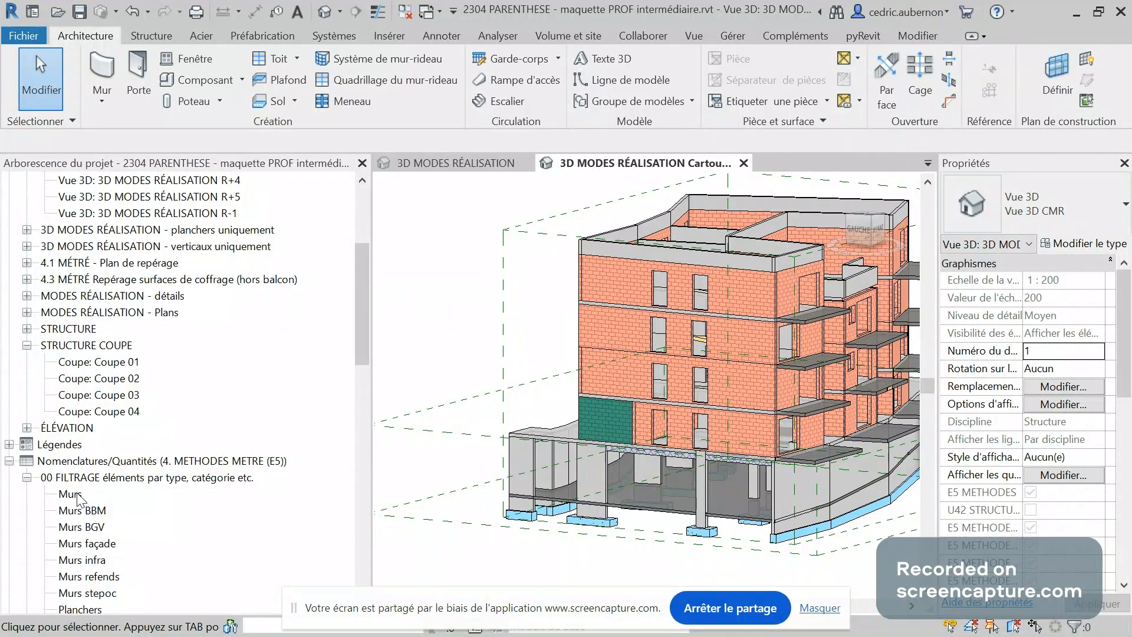
scroll(81, 507, down, 3)
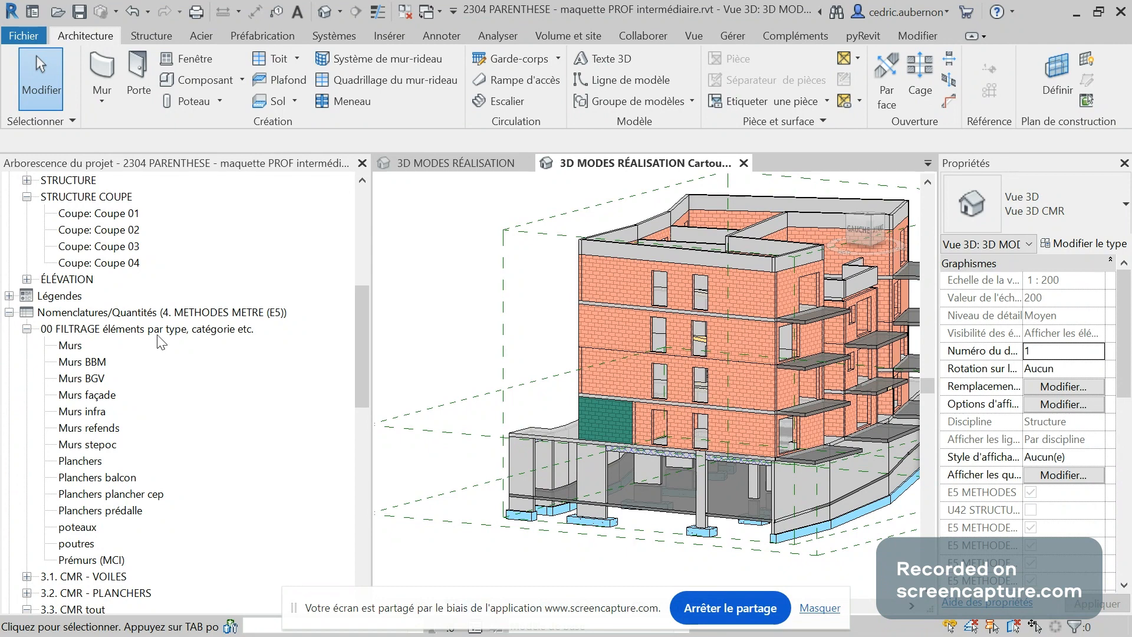
click(72, 347)
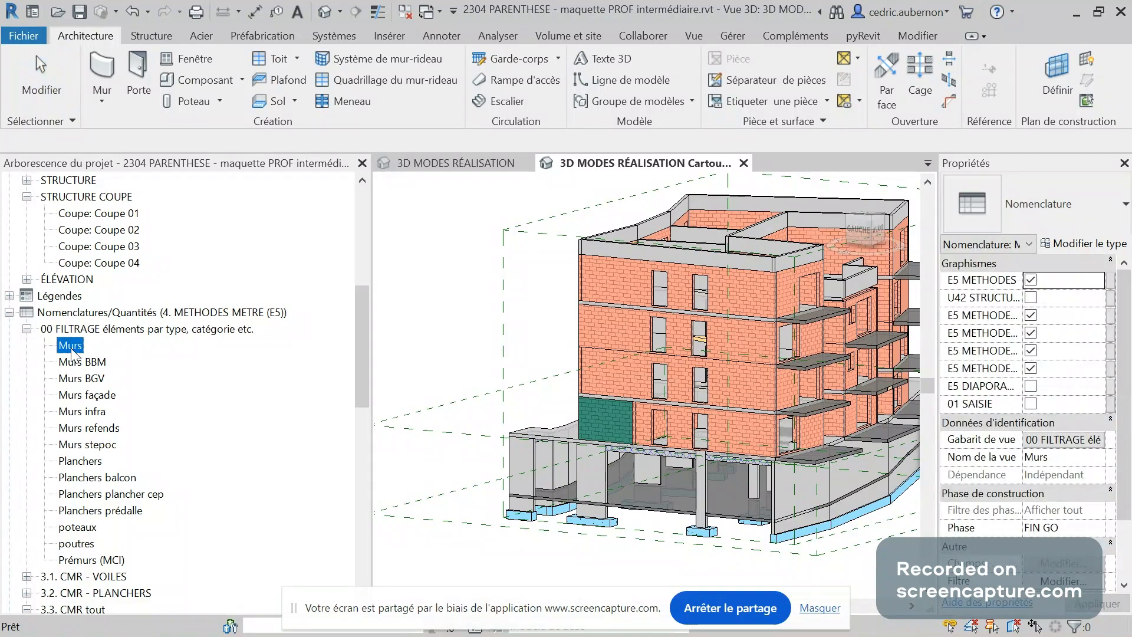
right_click(71, 349)
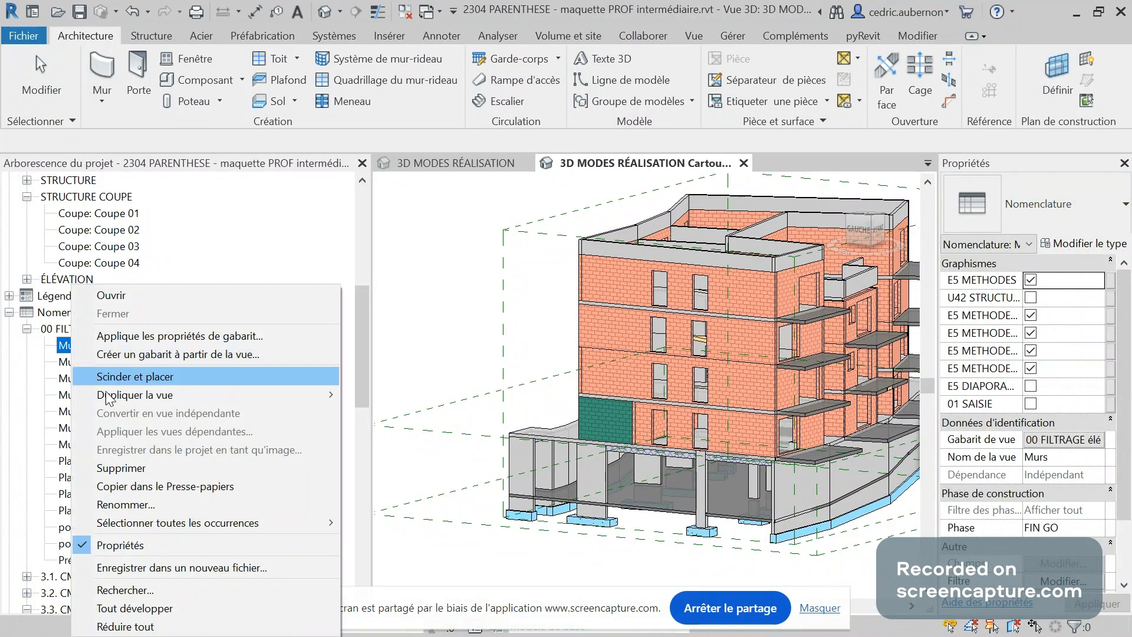
mouse_move(177, 398)
click(373, 395)
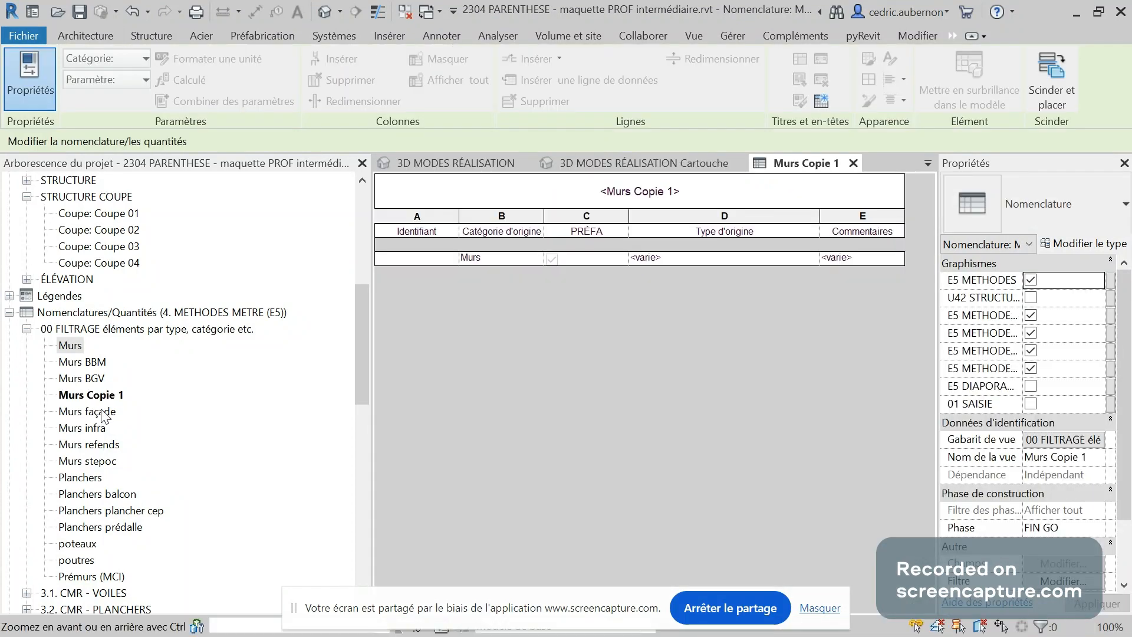
Rename the duplicated Murs schedule as Fondations.
right_click(105, 399)
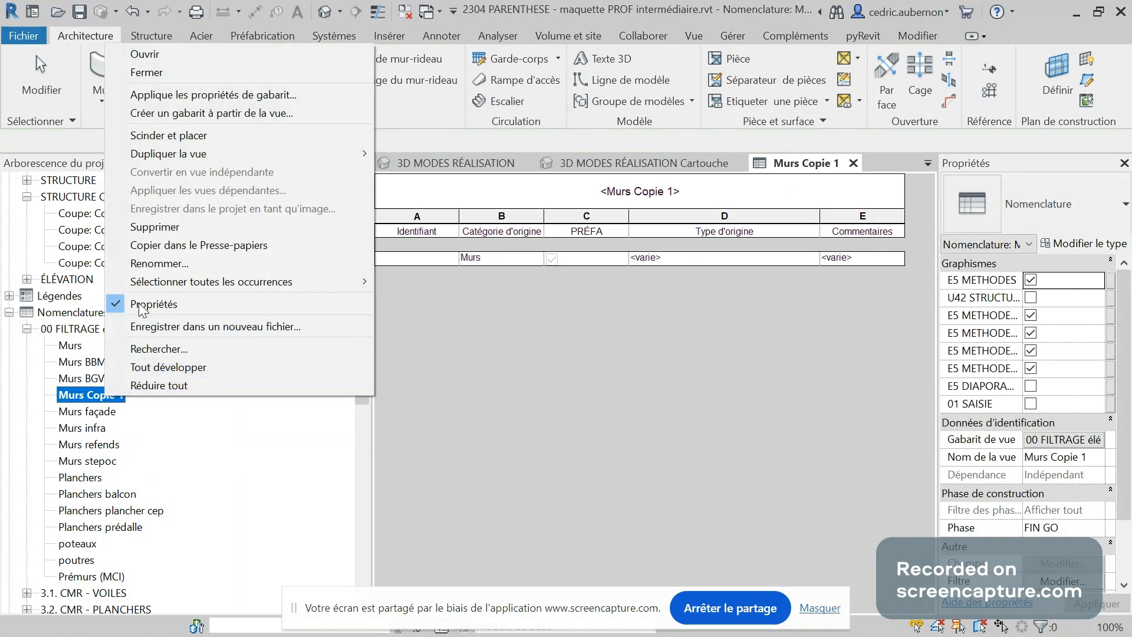
click(174, 263)
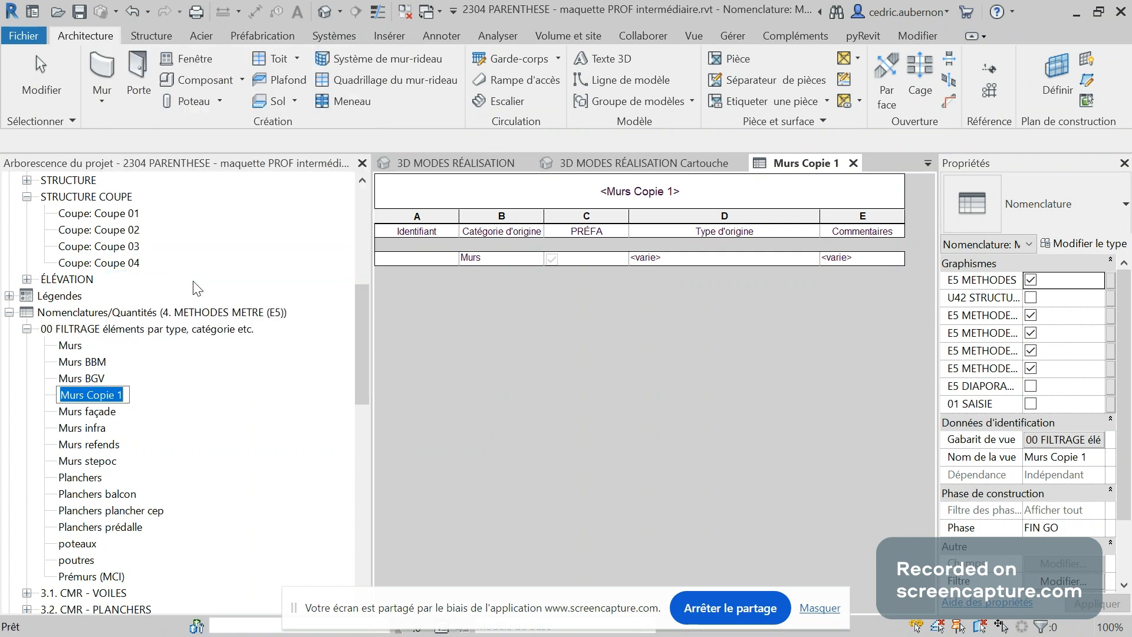
text(Fondations)
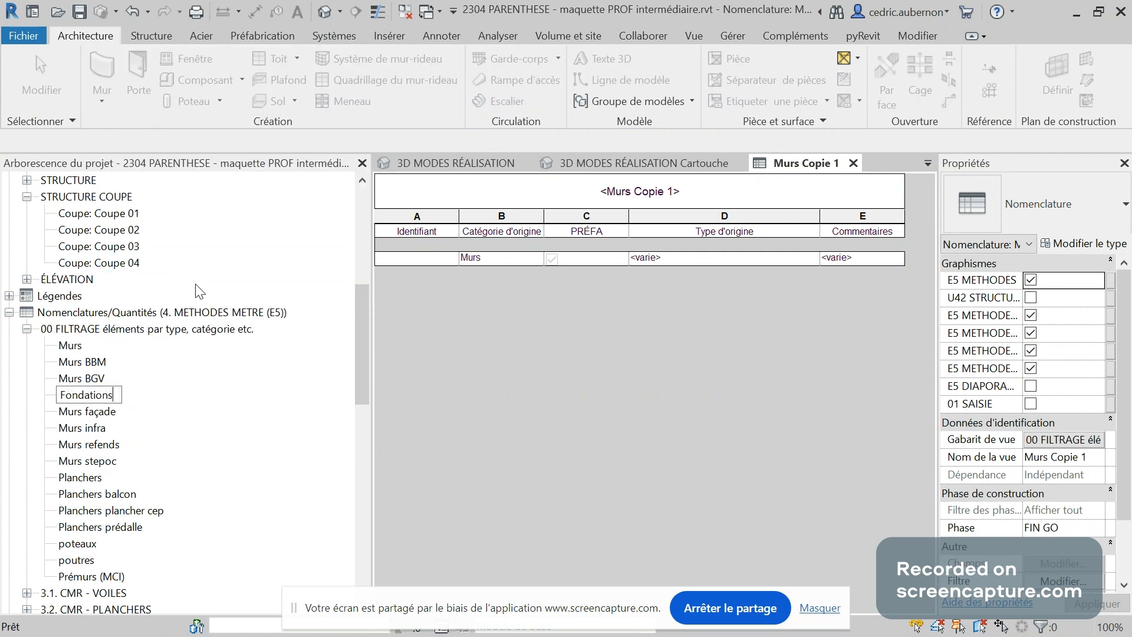
key(Return)
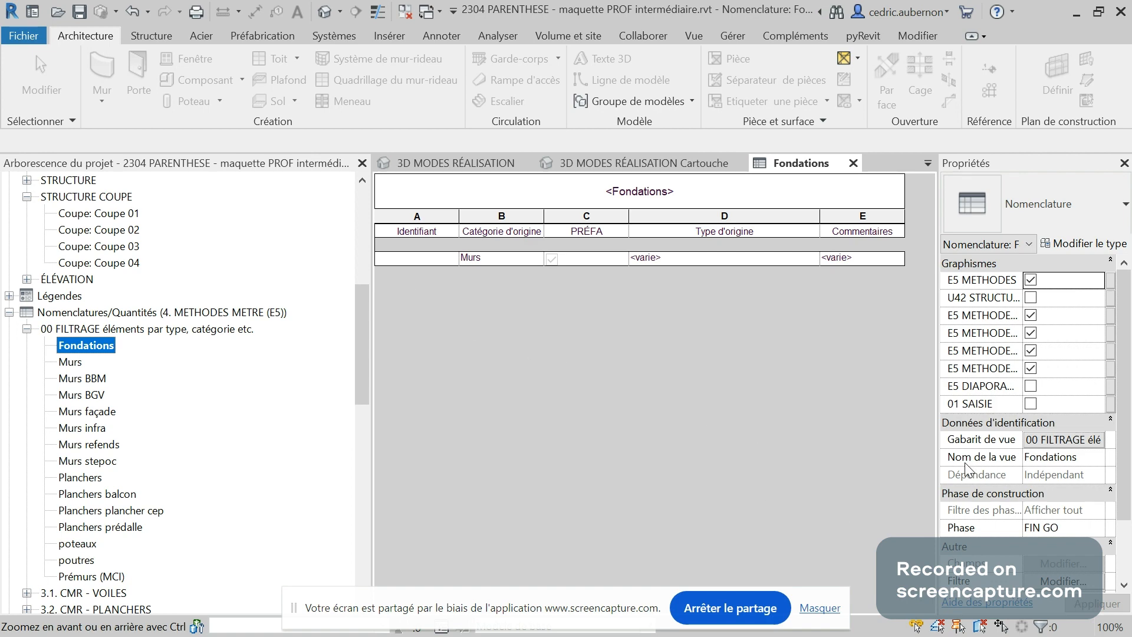
Filter the Fondations schedule on Catégorie d'origine égal Fondations and the MÉTRÉ_NIVEAUX level égal Fondations.
click(1047, 446)
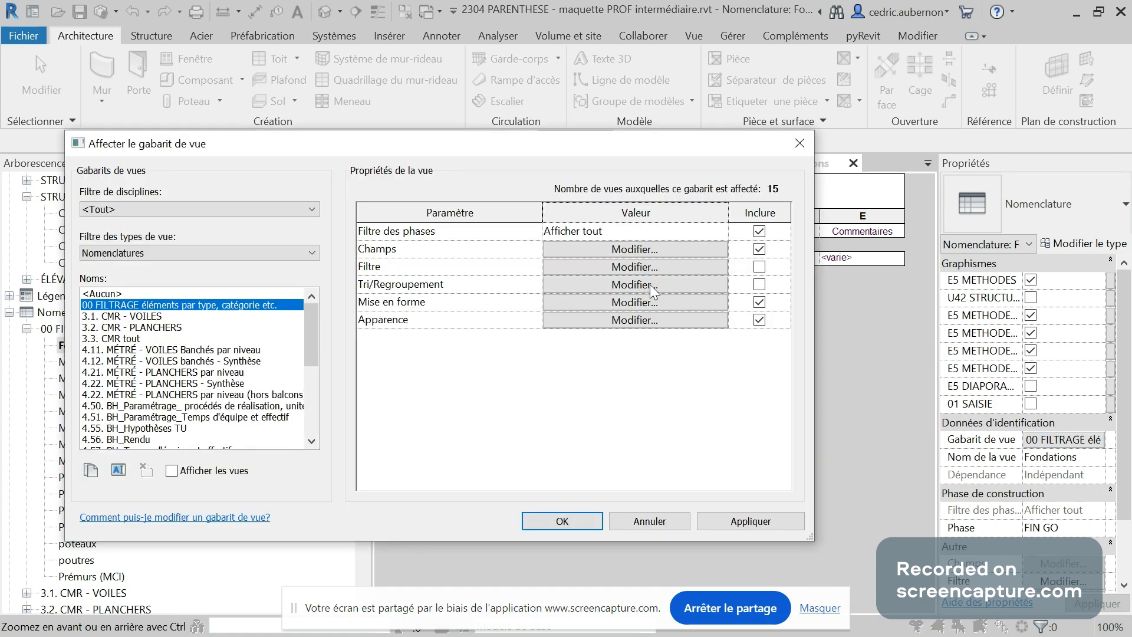
key(Escape)
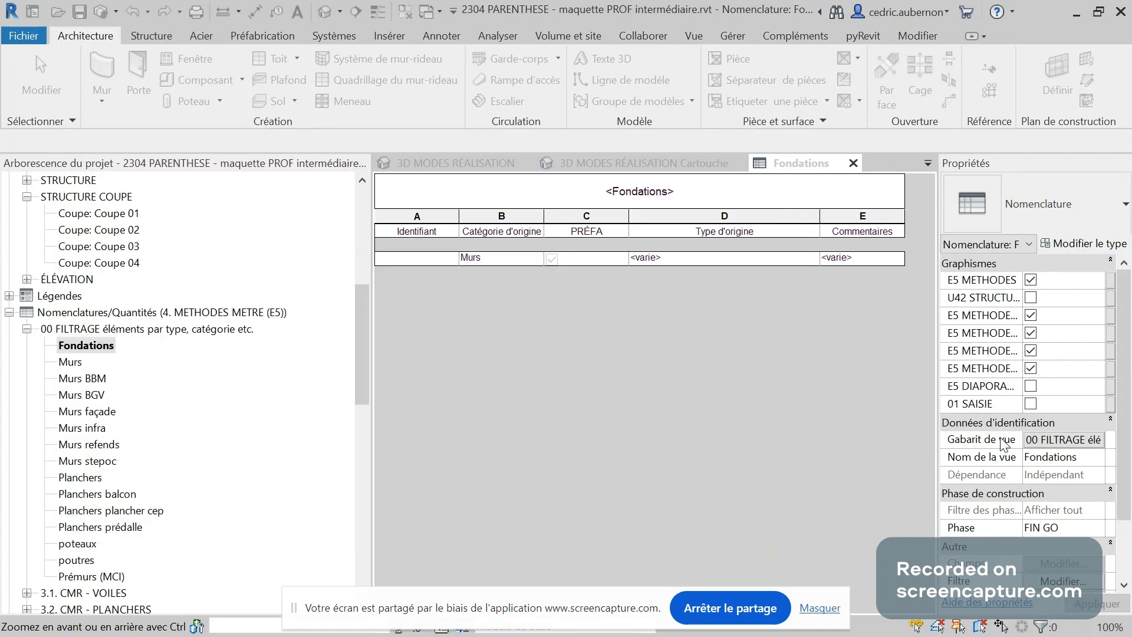
scroll(1021, 458, down, 1)
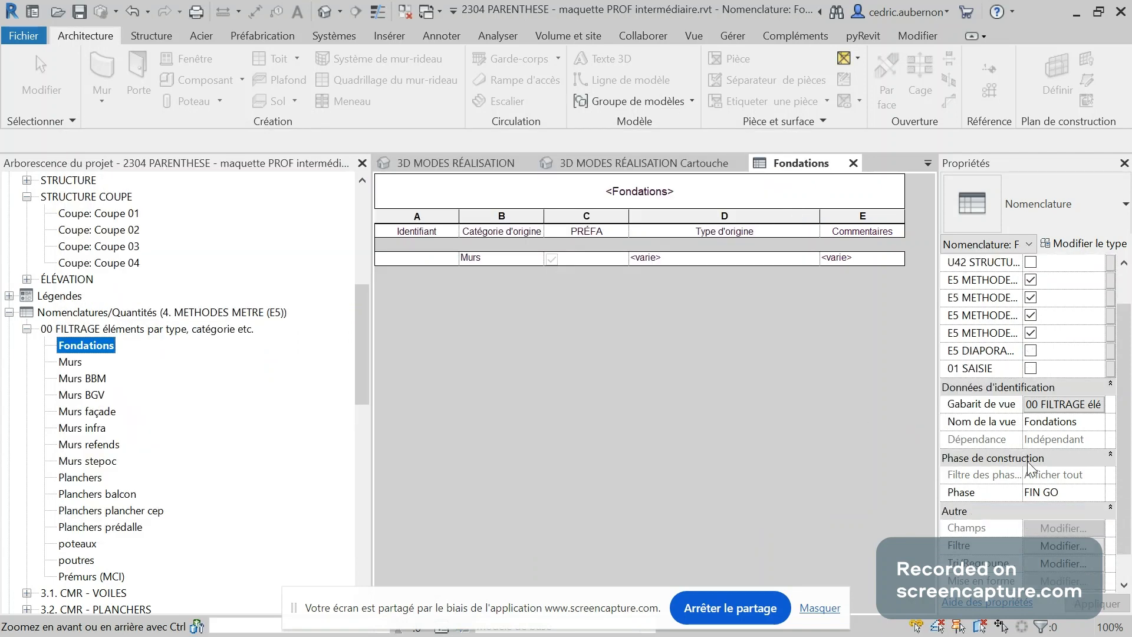
click(1059, 547)
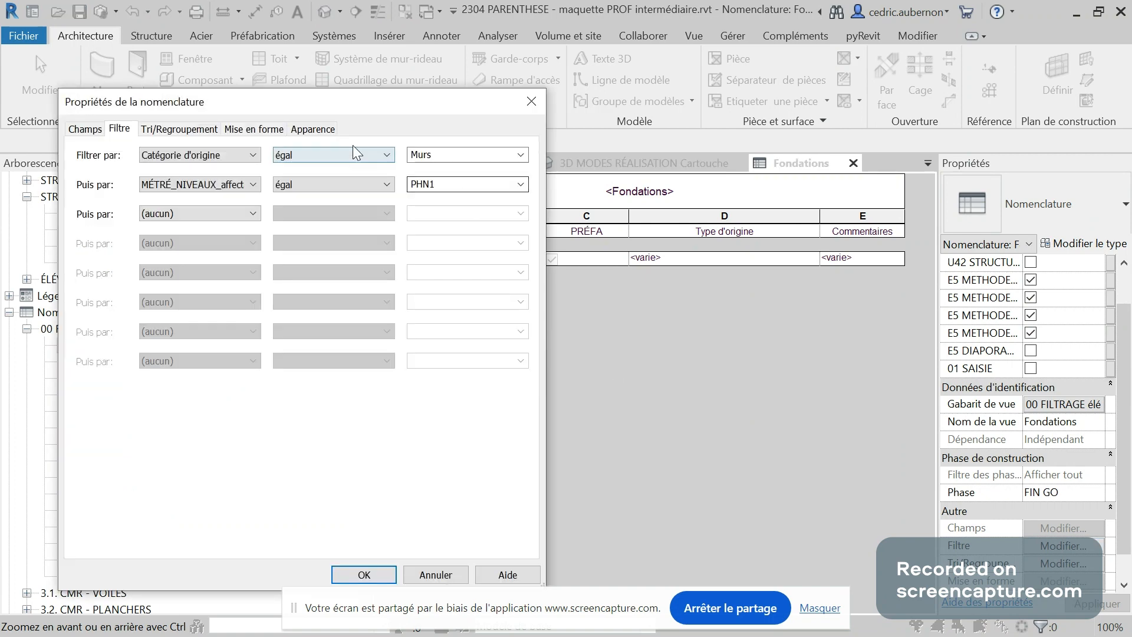
click(520, 155)
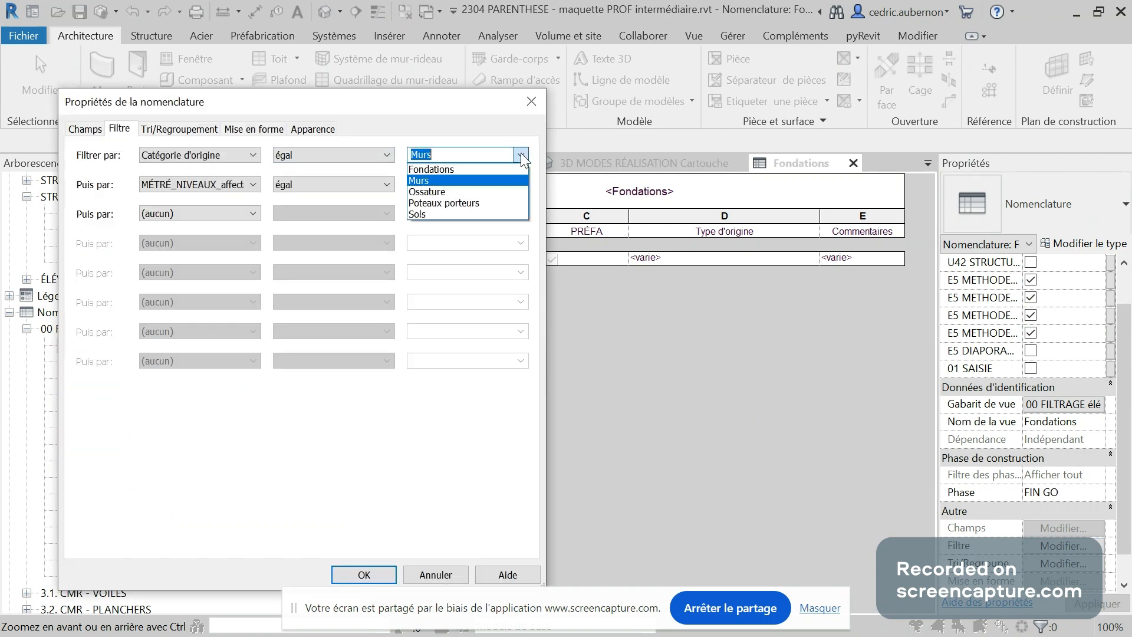
click(491, 170)
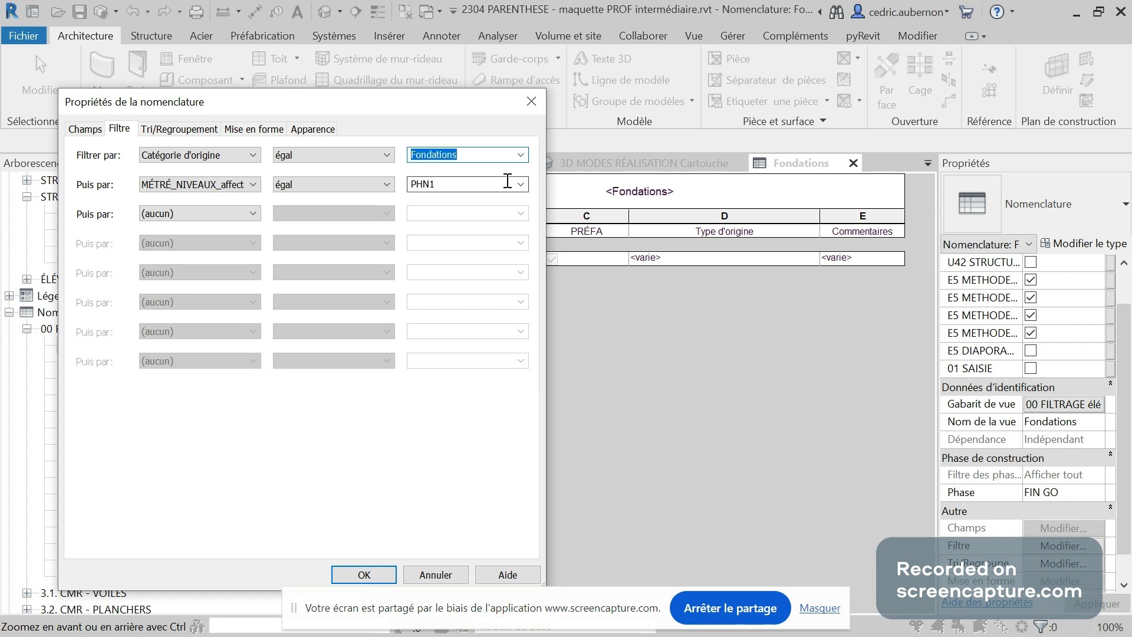
click(521, 184)
click(504, 196)
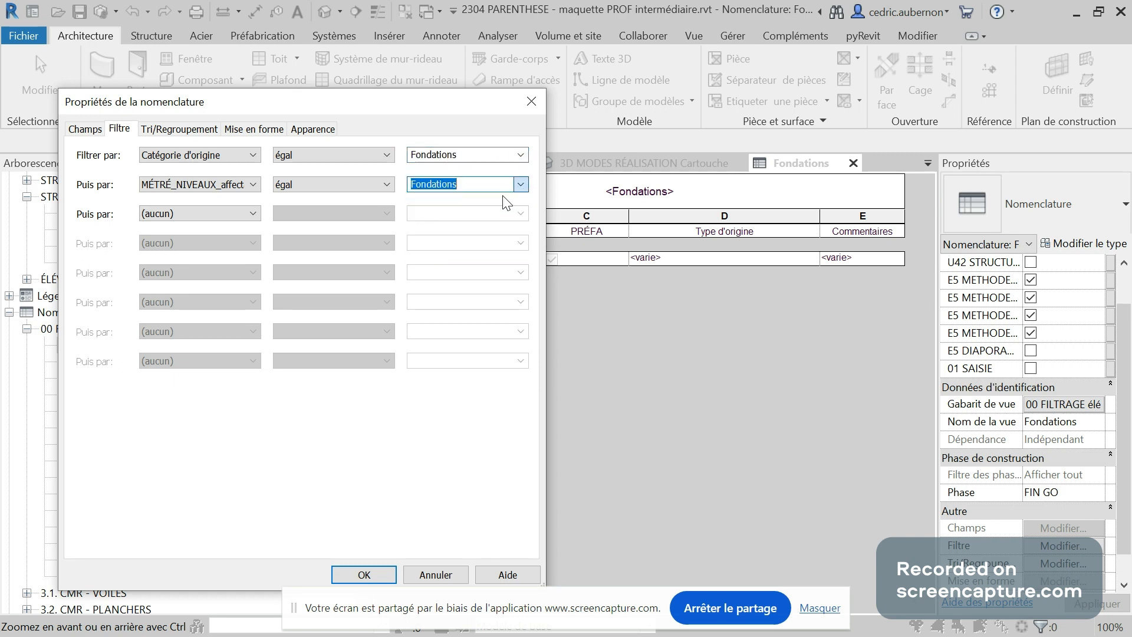
click(365, 574)
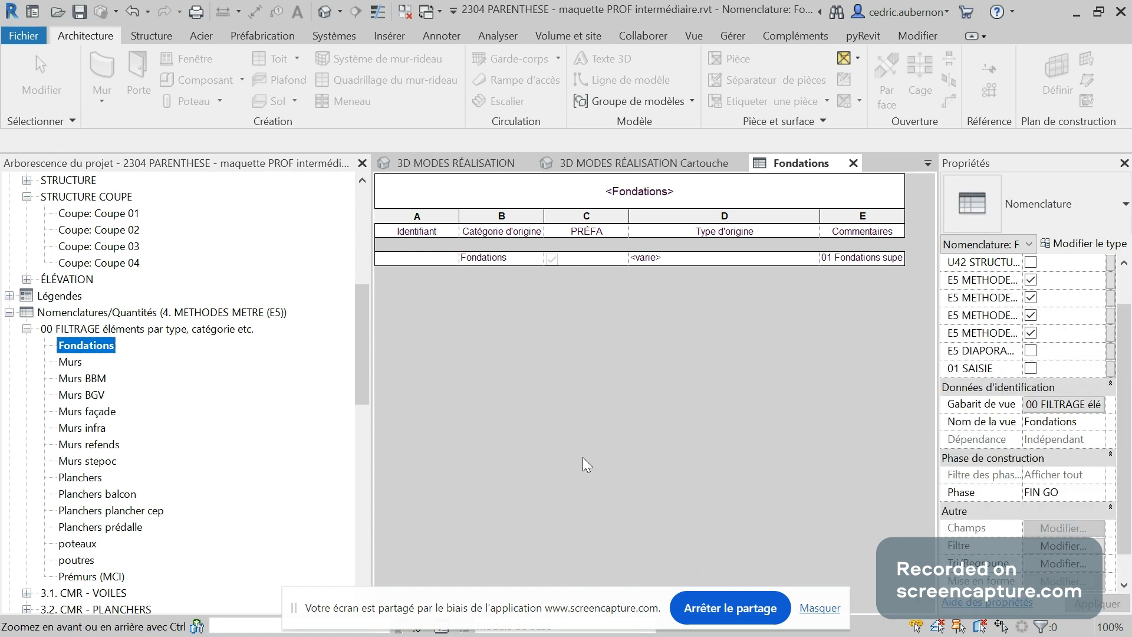
Highlight the elements of the Fondations schedule row in the 3D model and examine them from above.
click(860, 259)
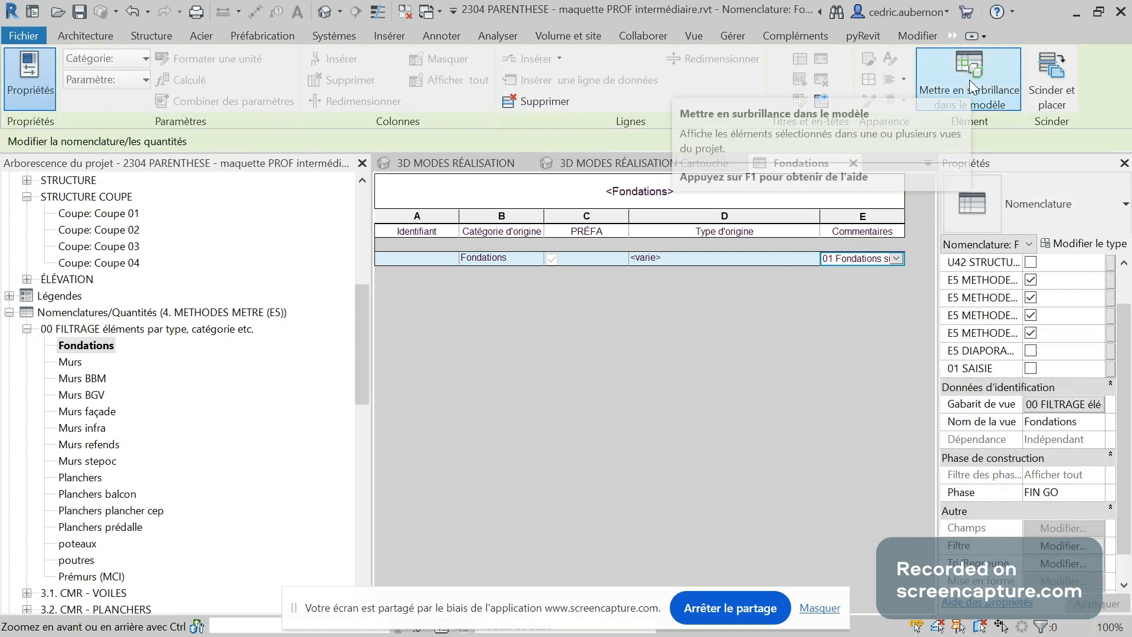
click(970, 80)
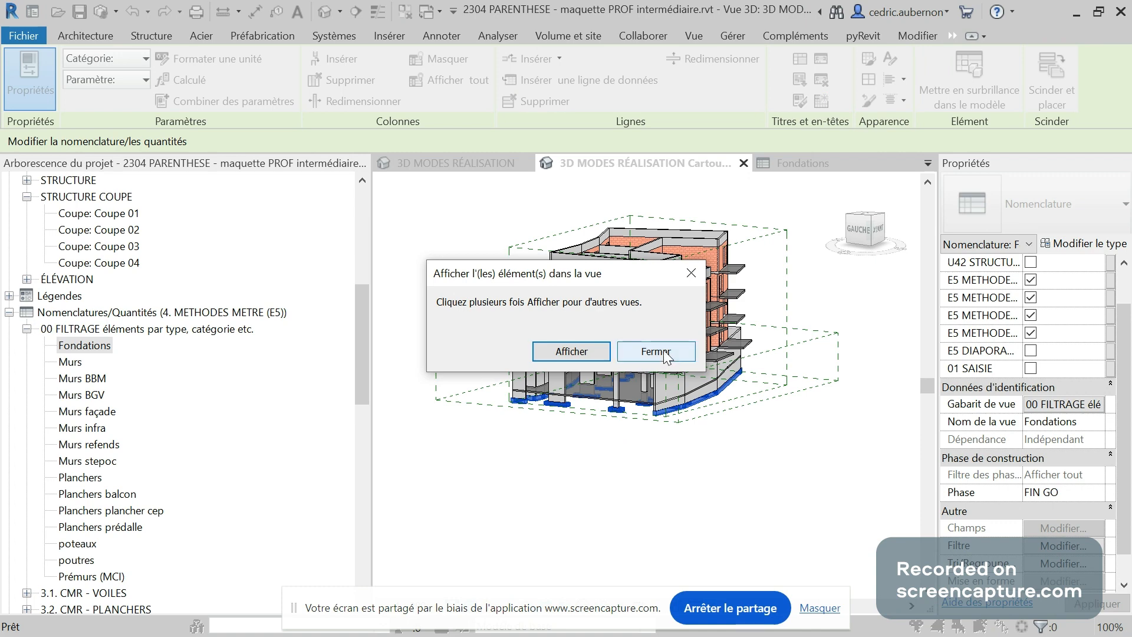
click(656, 352)
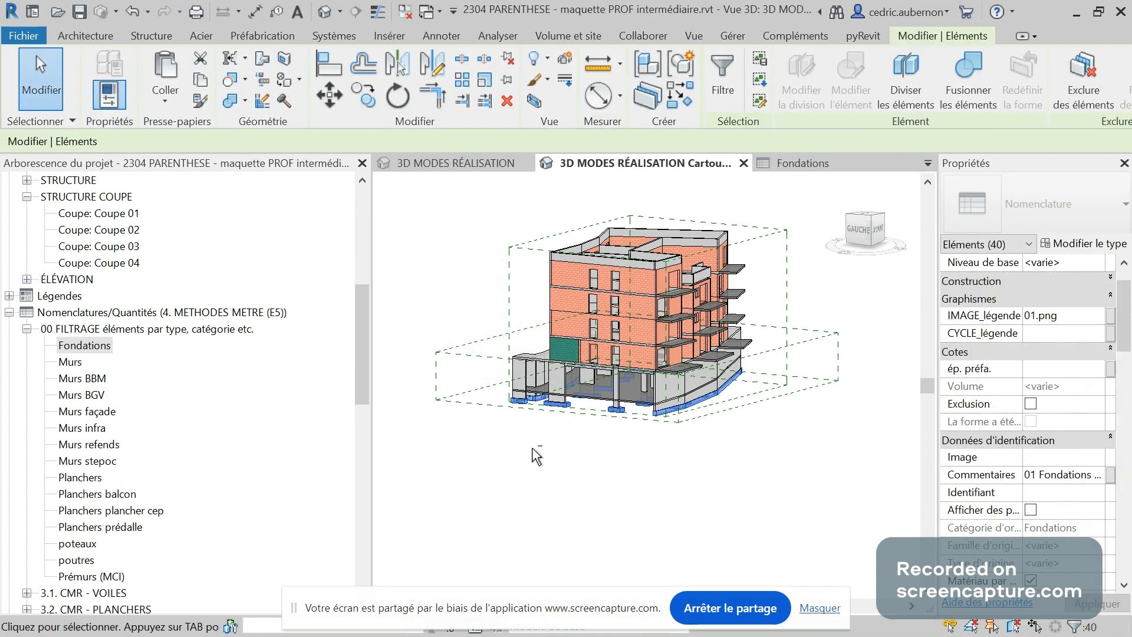
shift+middle_drag(538, 458, 566, 522)
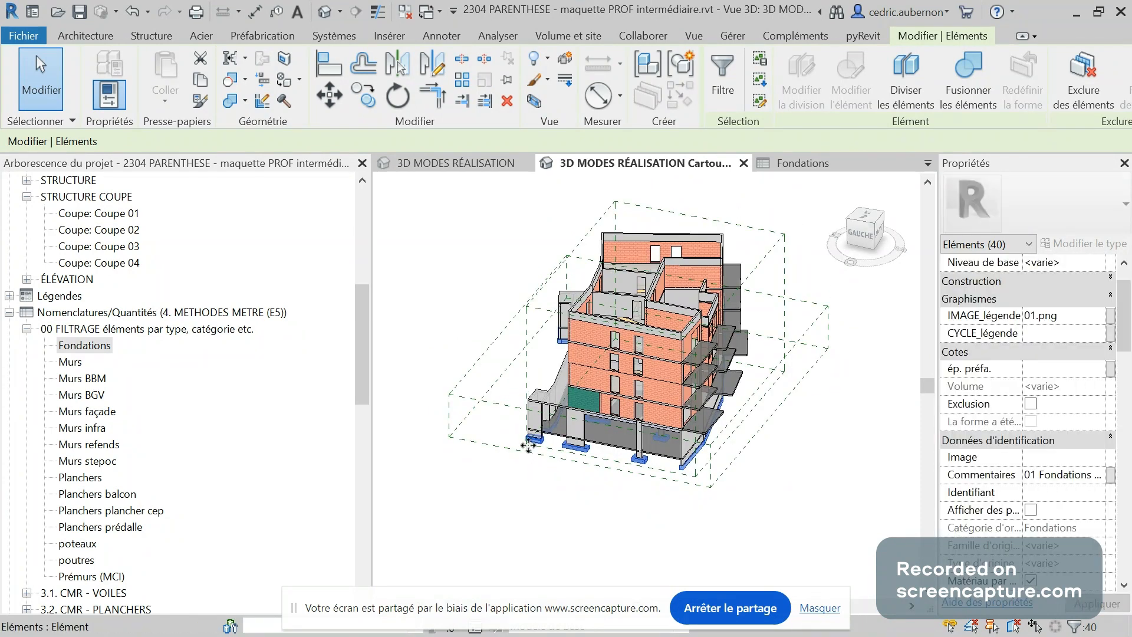
Open the Planchers balcon schedule and set its Type d'origine filter to contient "balcon".
key(Escape)
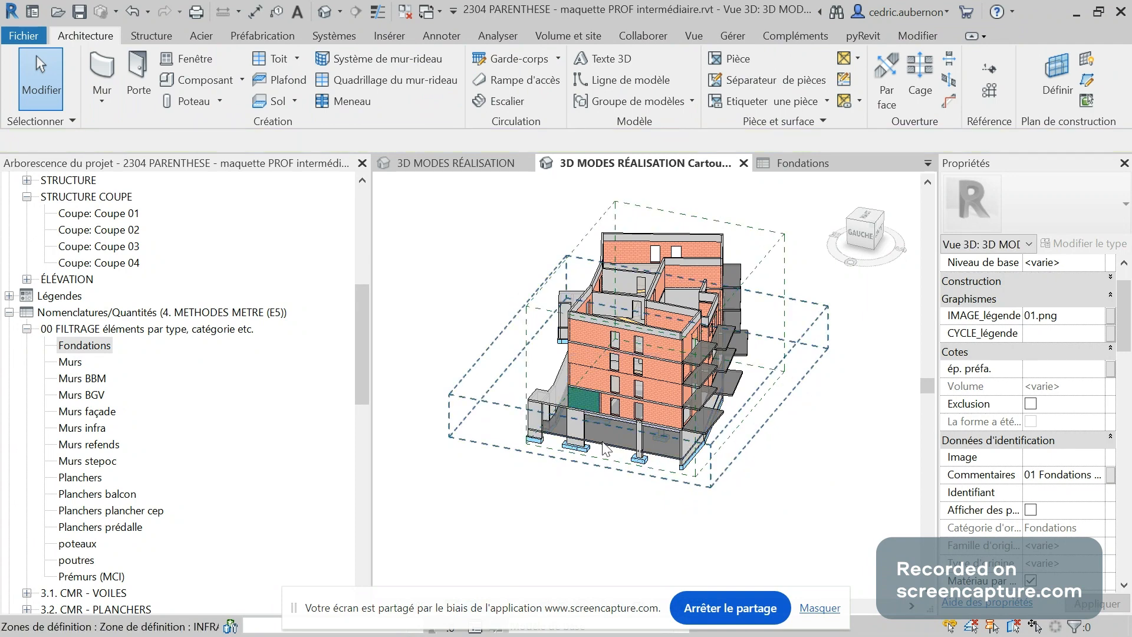
scroll(590, 448, up, 1)
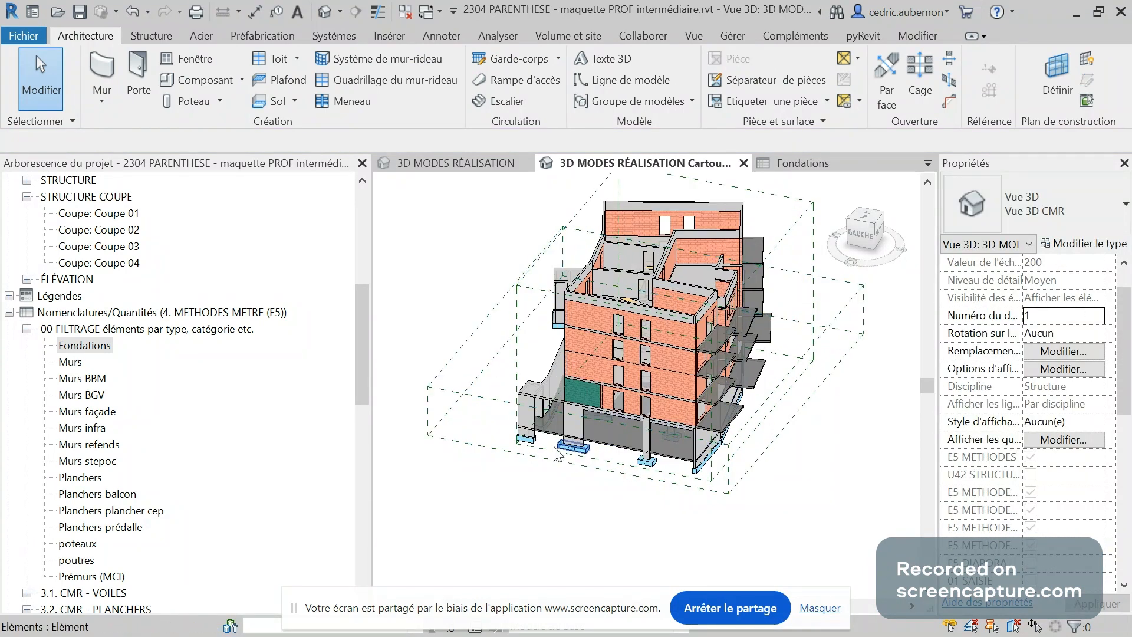
click(114, 494)
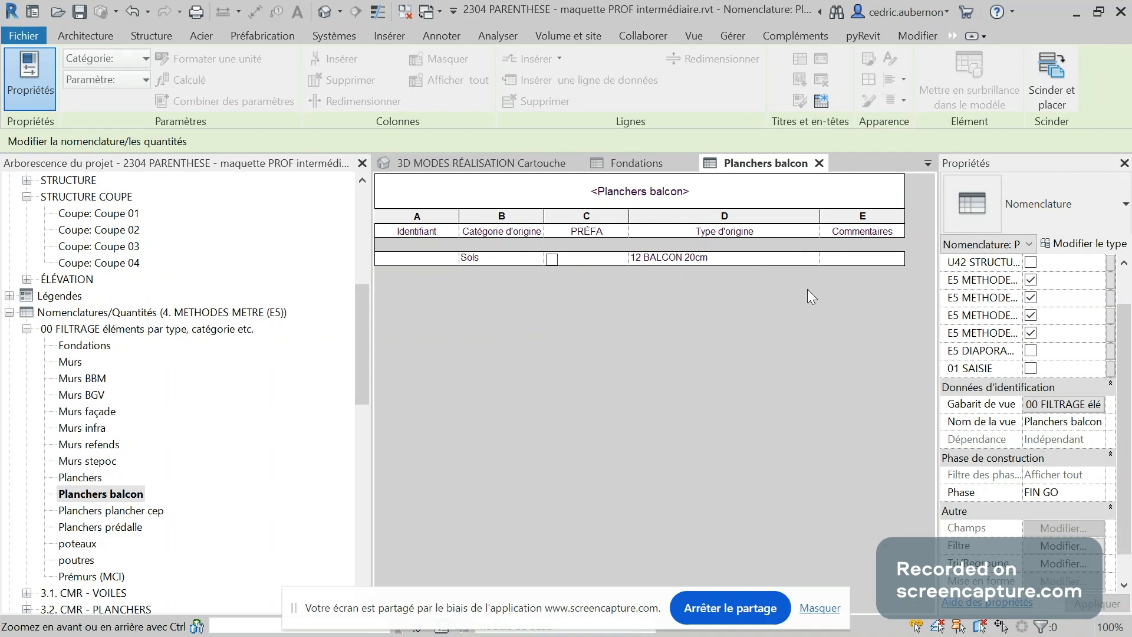
click(1044, 549)
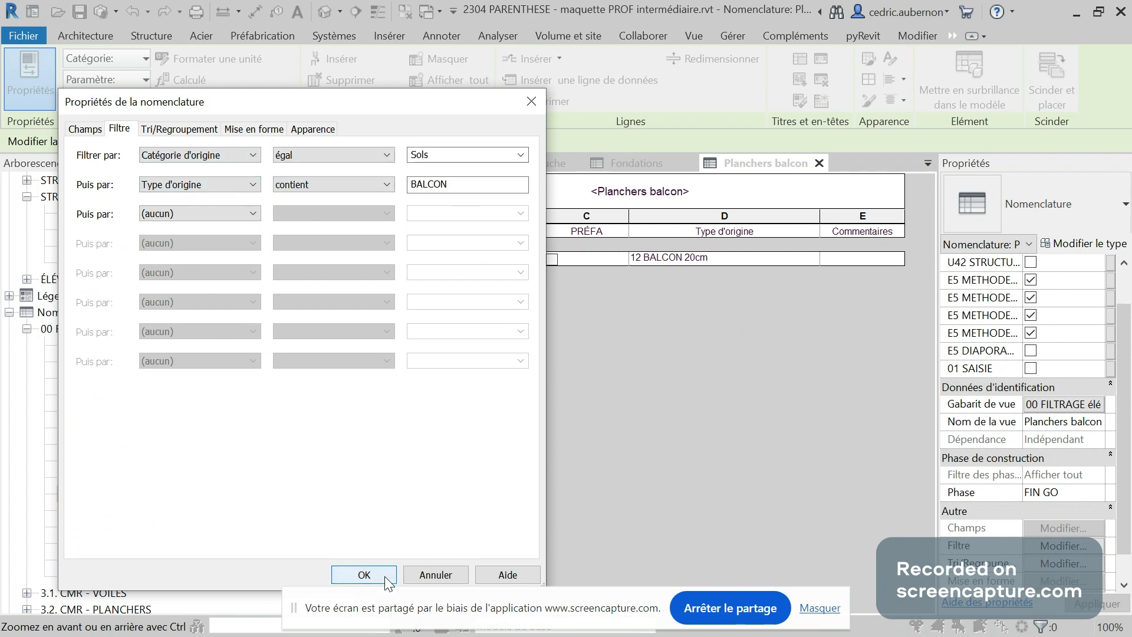
double_click(425, 187)
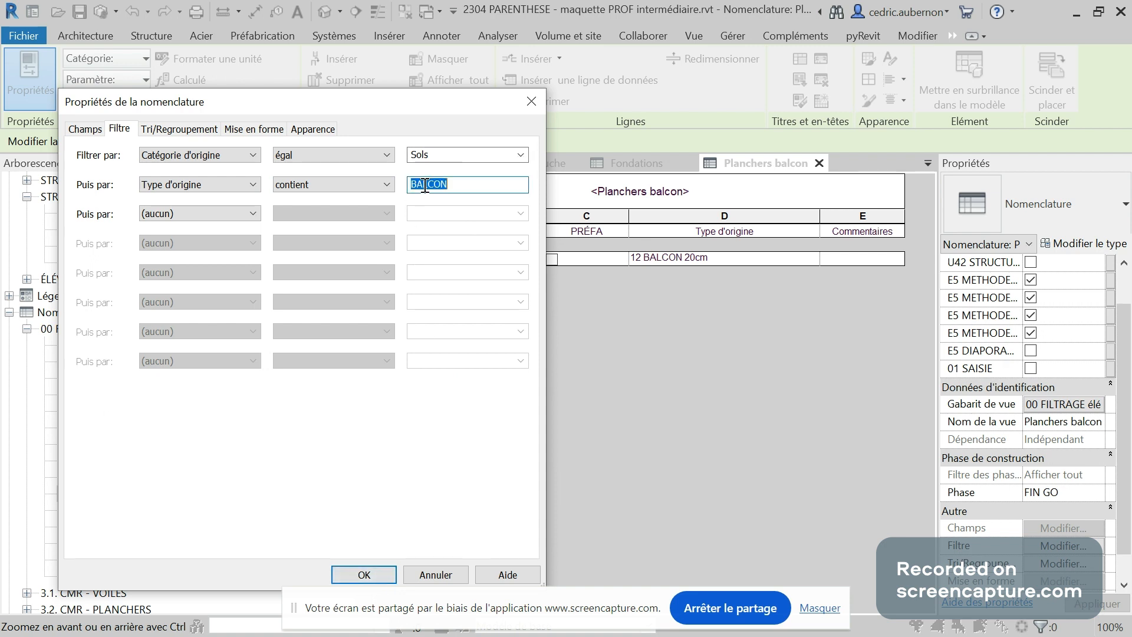
text(balcon)
click(376, 576)
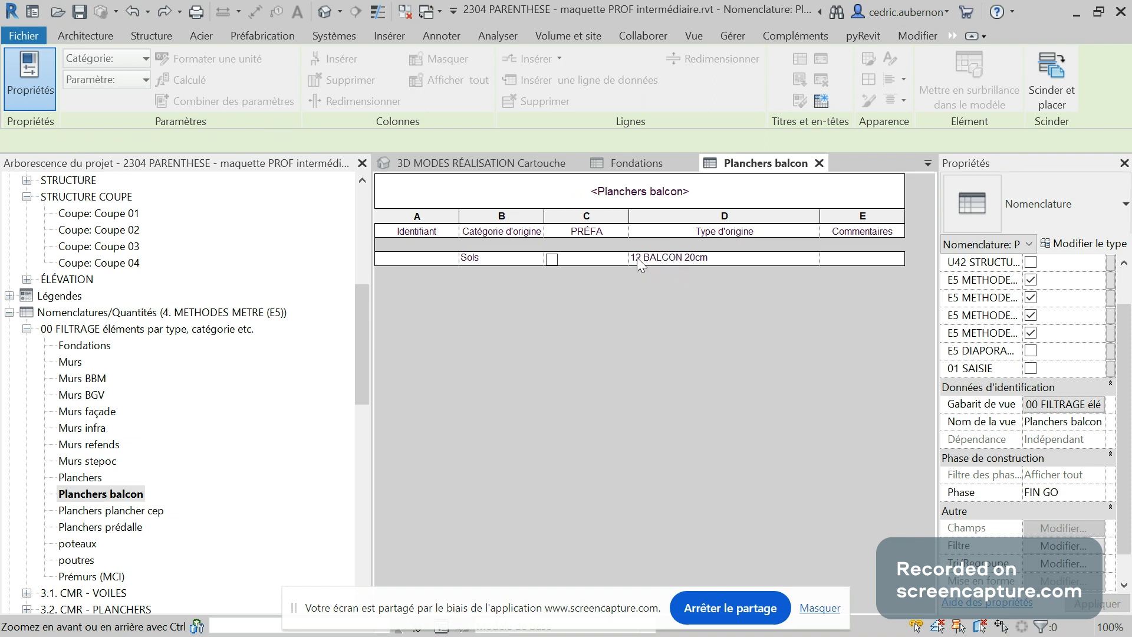
Highlight the 12 BALCON 20cm elements of the schedule in the 3D model and examine the balconies and their properties.
click(828, 611)
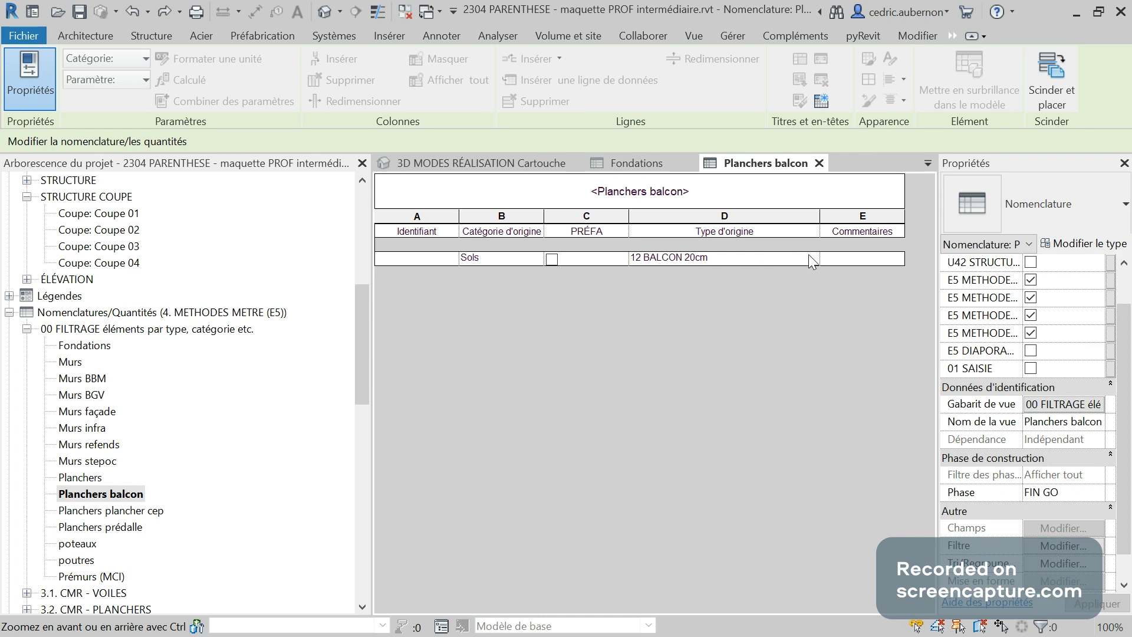
click(771, 262)
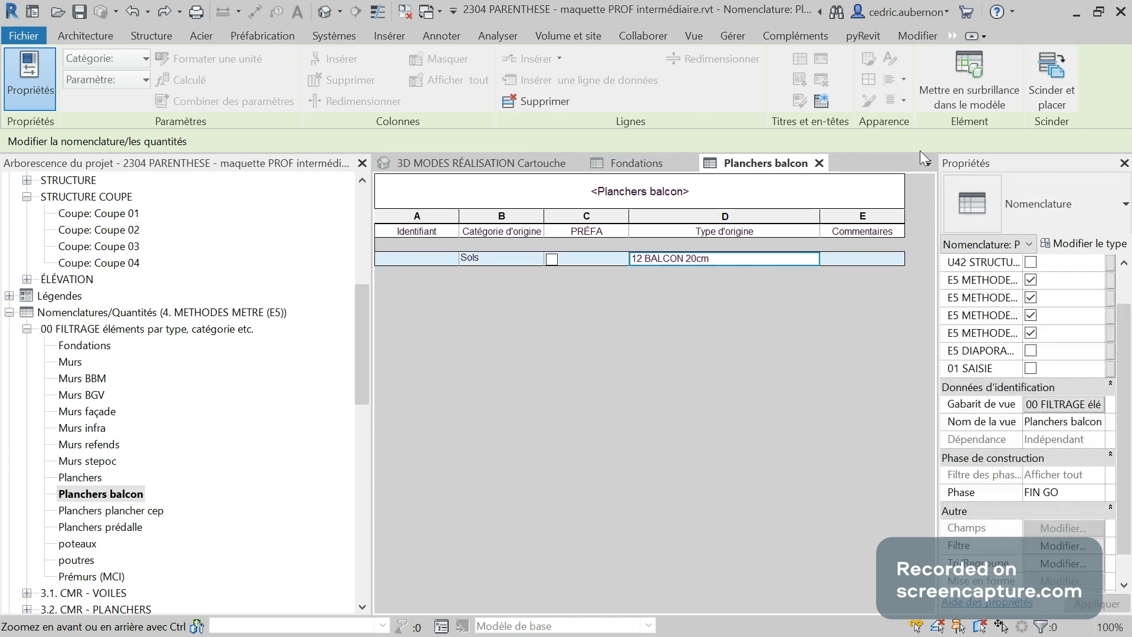
click(957, 101)
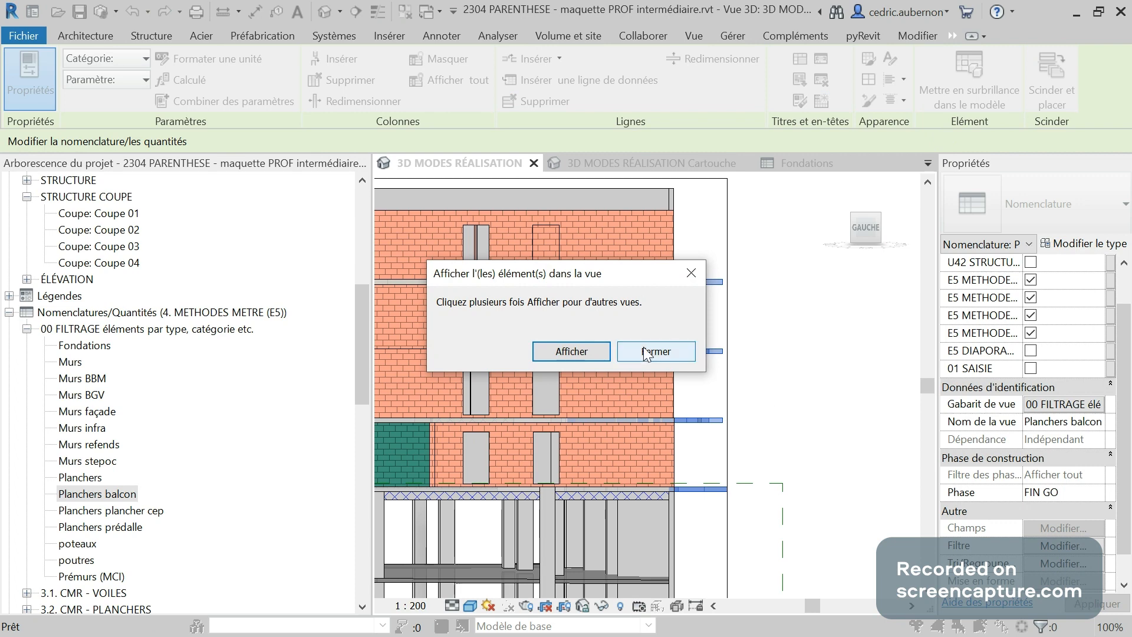
click(693, 358)
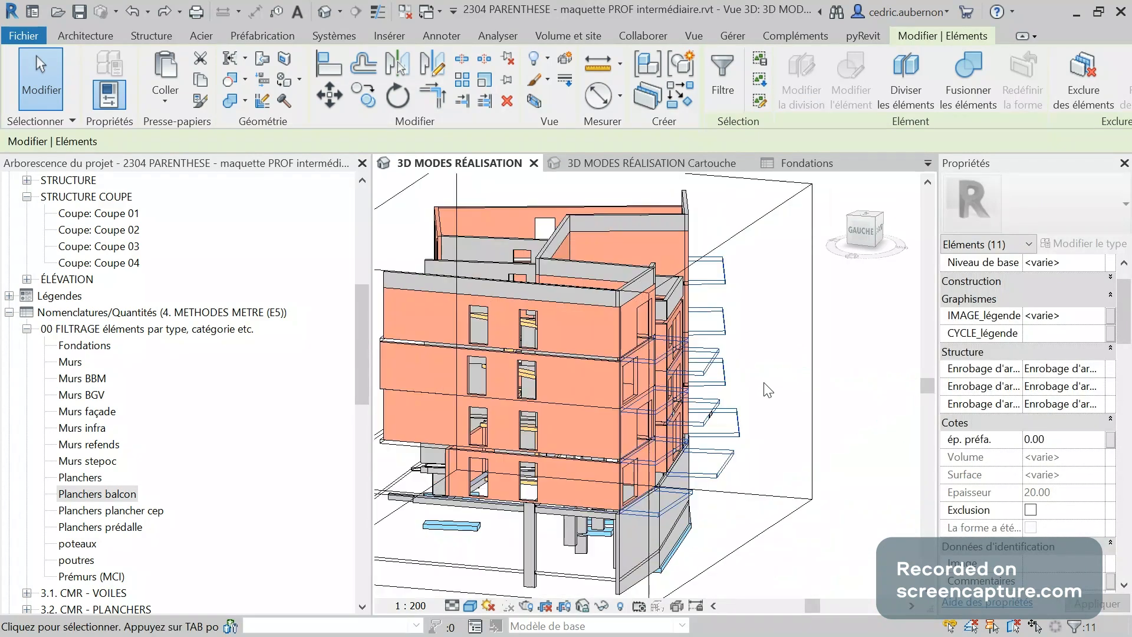
shift+middle_drag(862, 378, 802, 425)
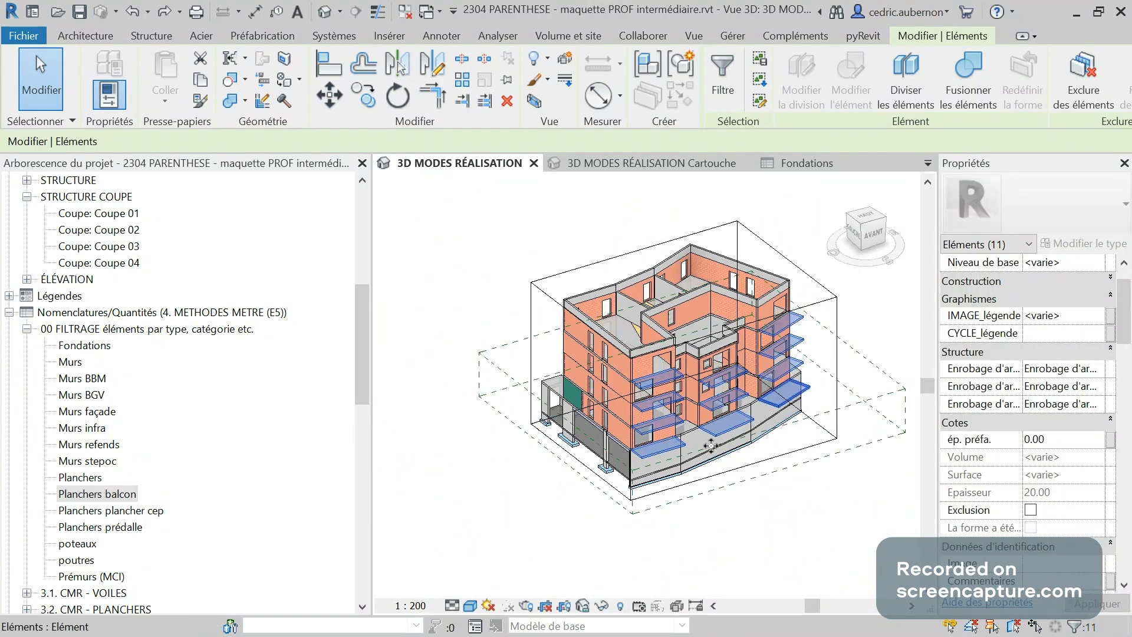
scroll(861, 419, up, 3)
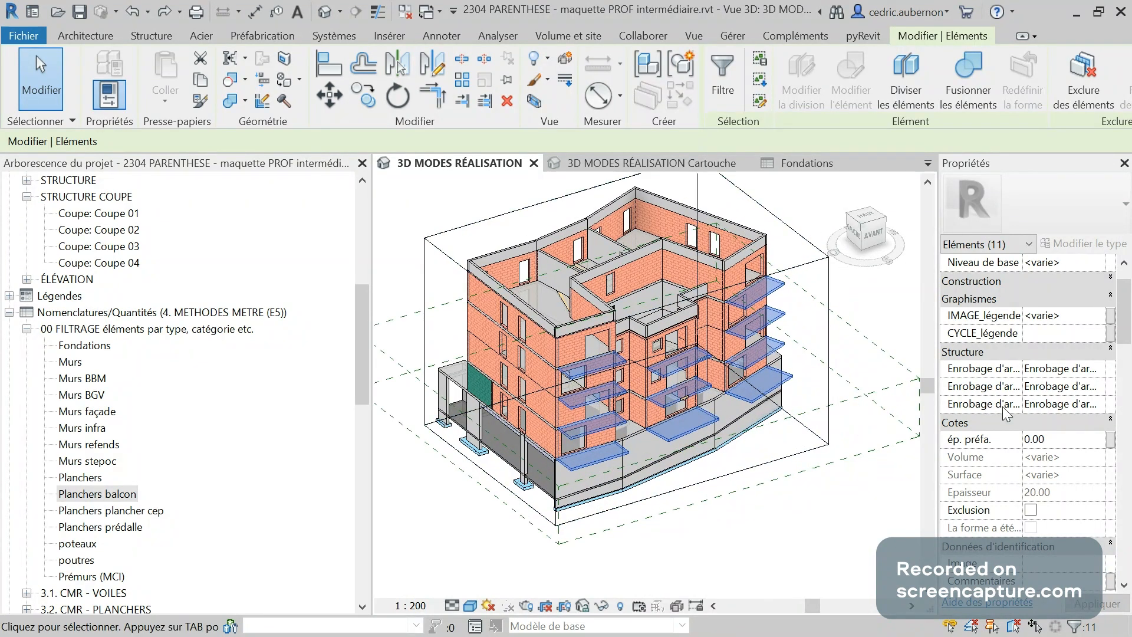
scroll(1005, 413, down, 3)
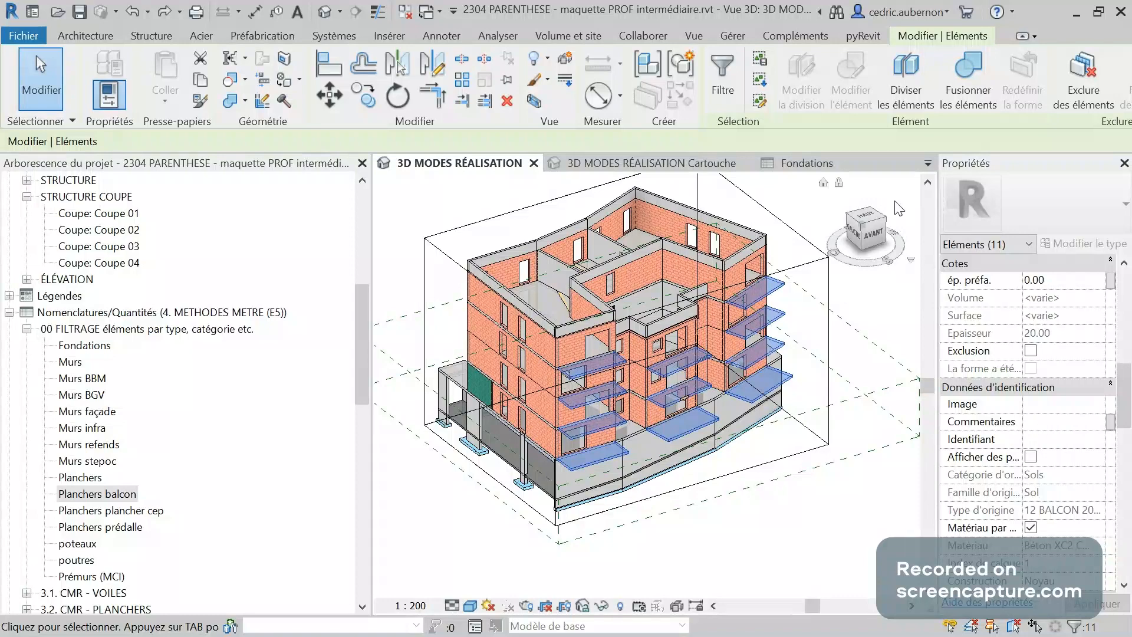
Close and reopen the Fondations schedule, and review its comment and filter settings.
click(861, 165)
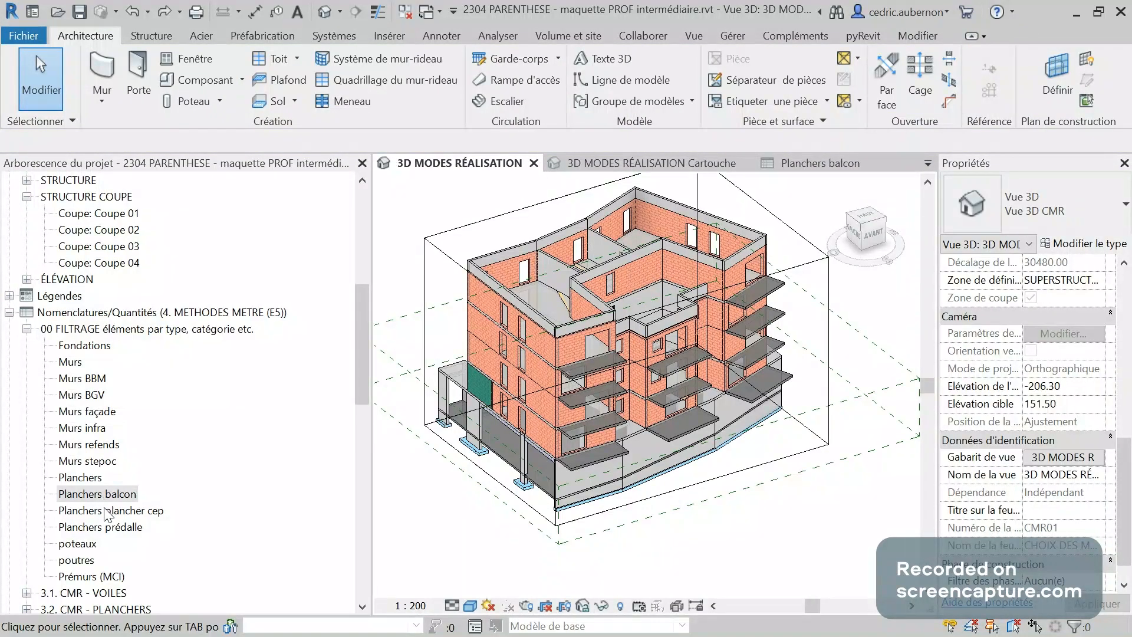
click(78, 347)
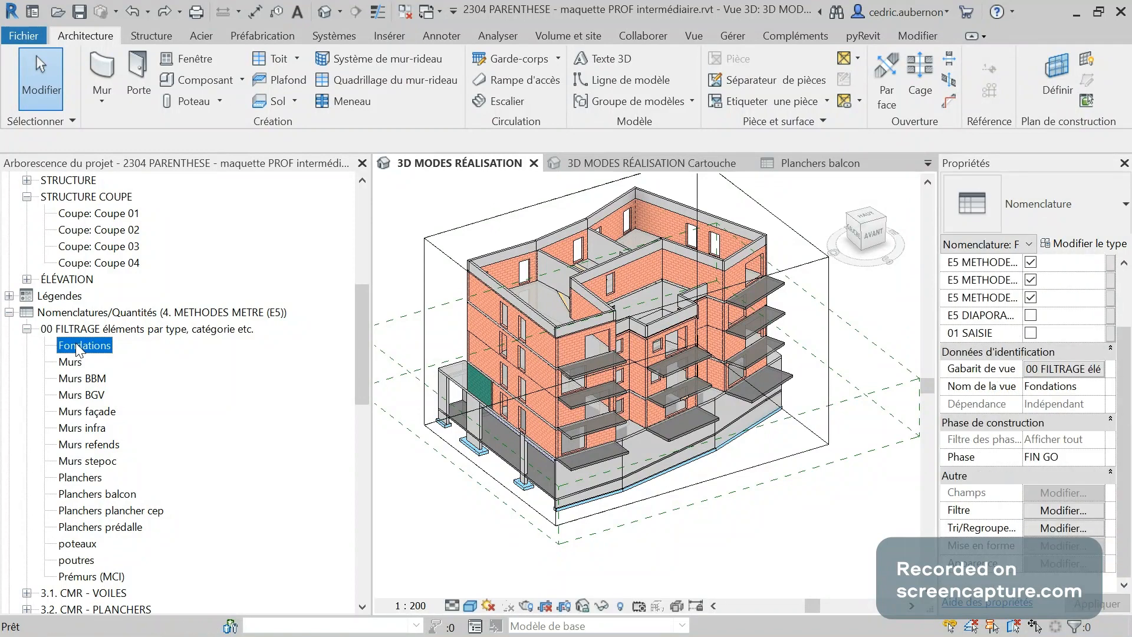
double_click(79, 348)
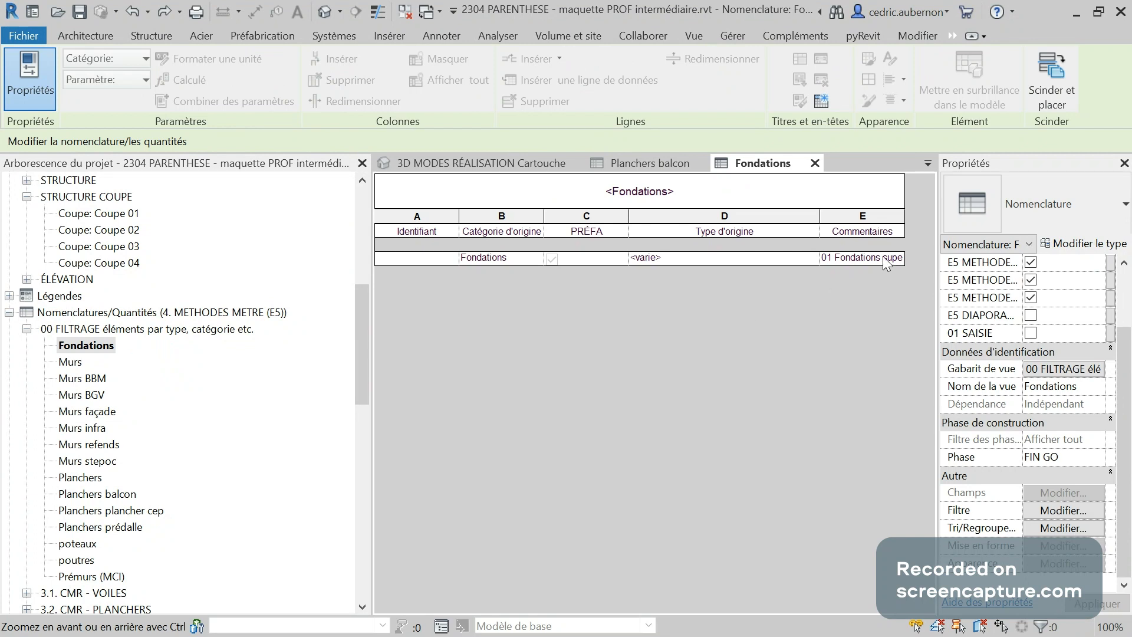
click(1045, 511)
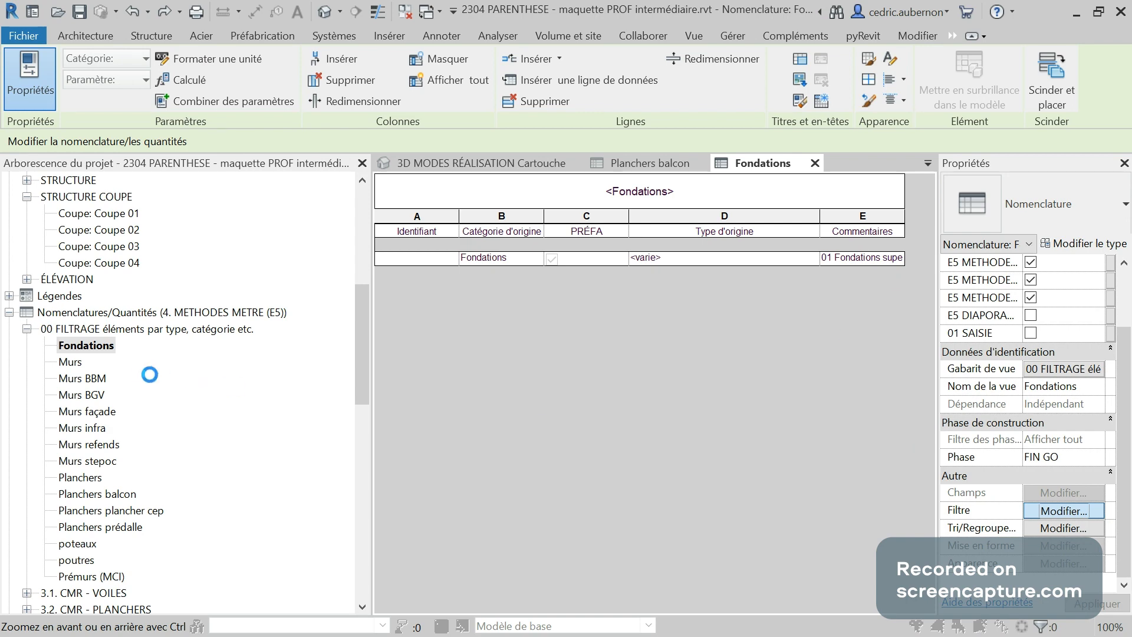
key(Escape)
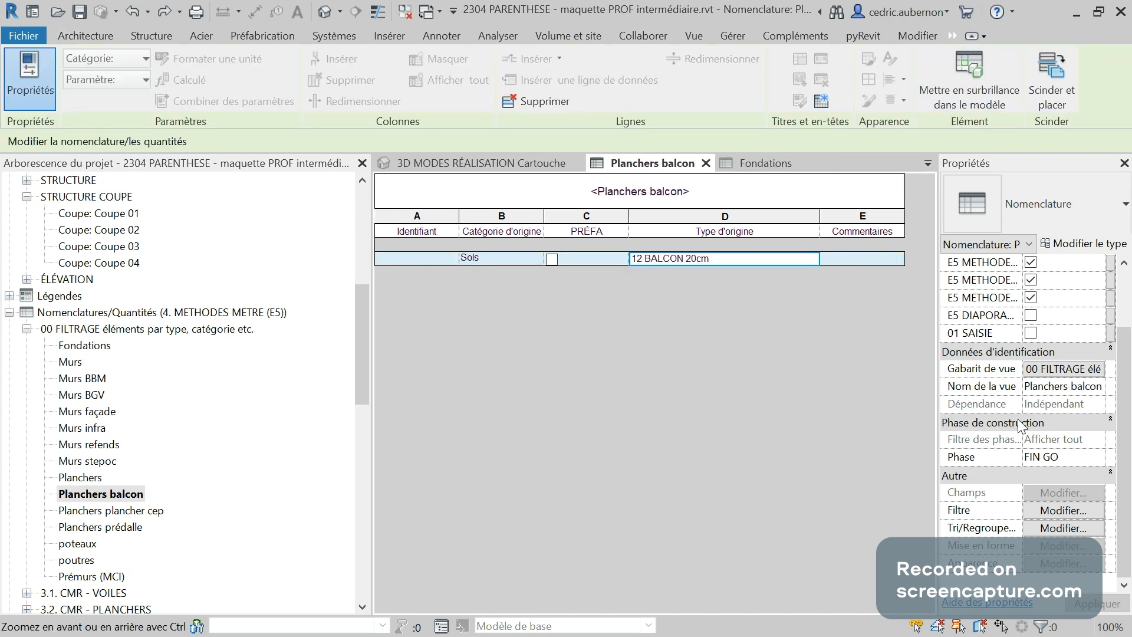
Enter "10 Balcon coulé en place,tour échelle+doka" as the comment for the 12 BALCON 20cm row of the Planchers balcon schedule.
click(861, 259)
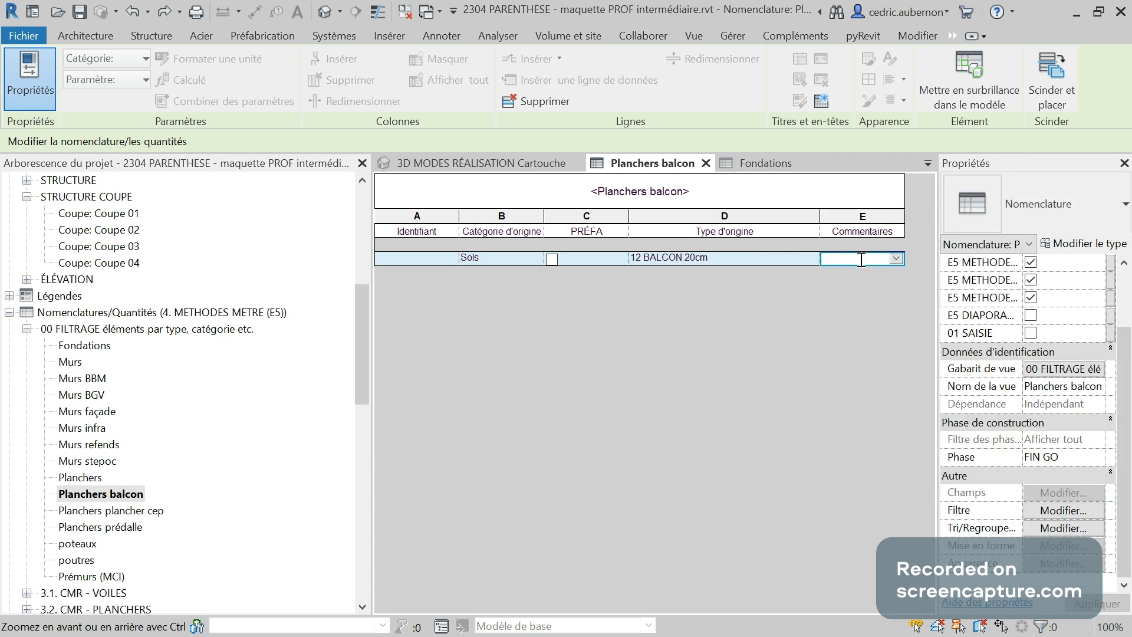
click(897, 258)
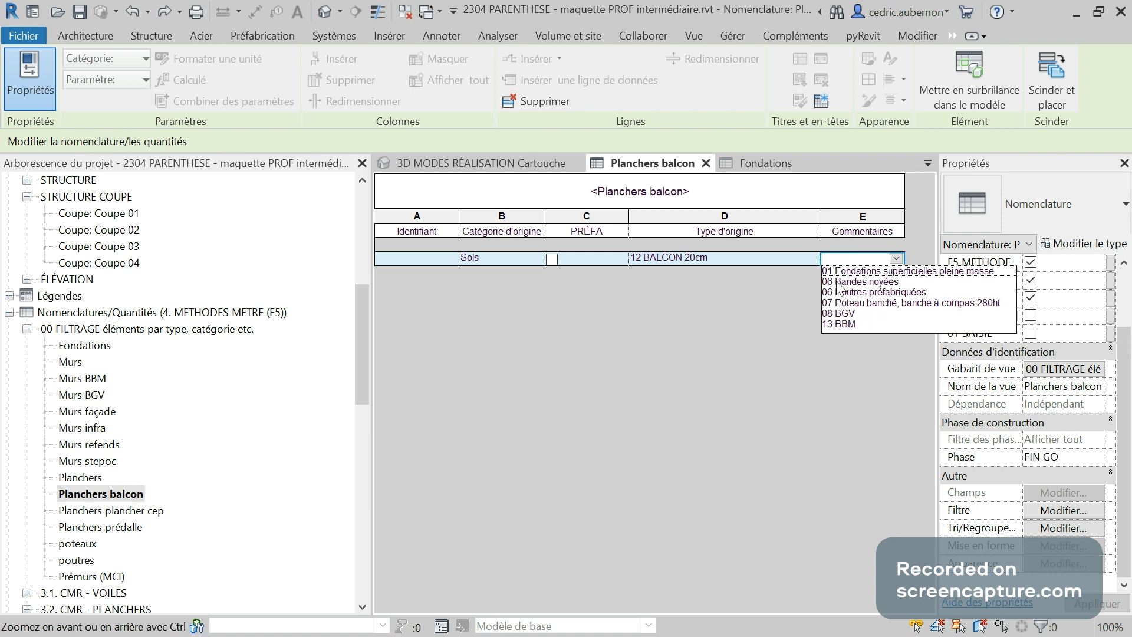
click(829, 260)
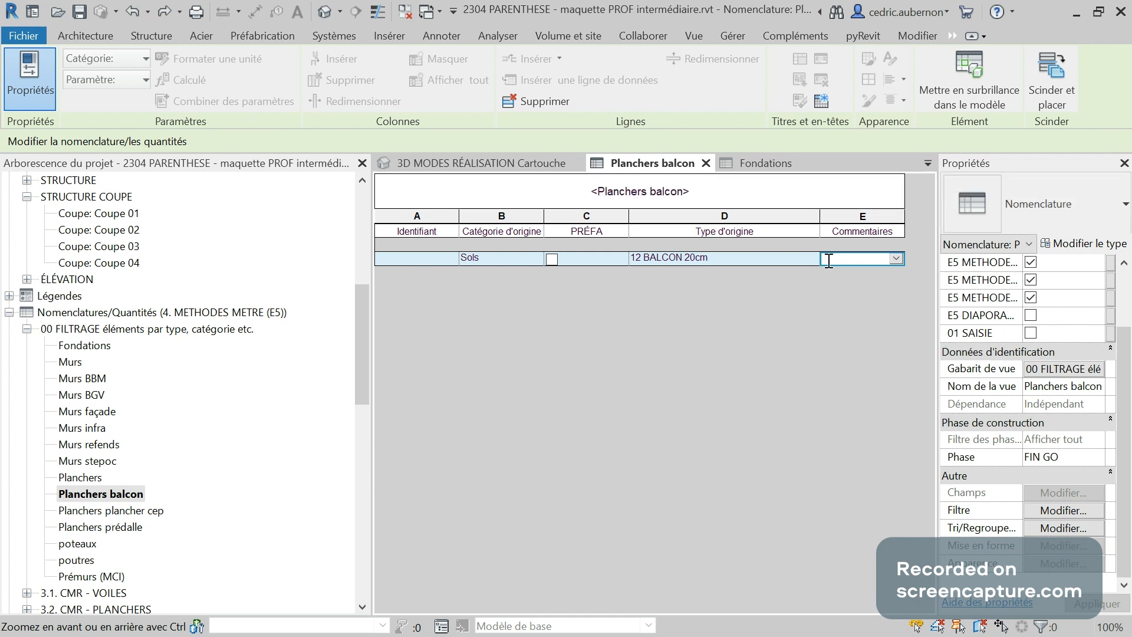
text(10 Bal)
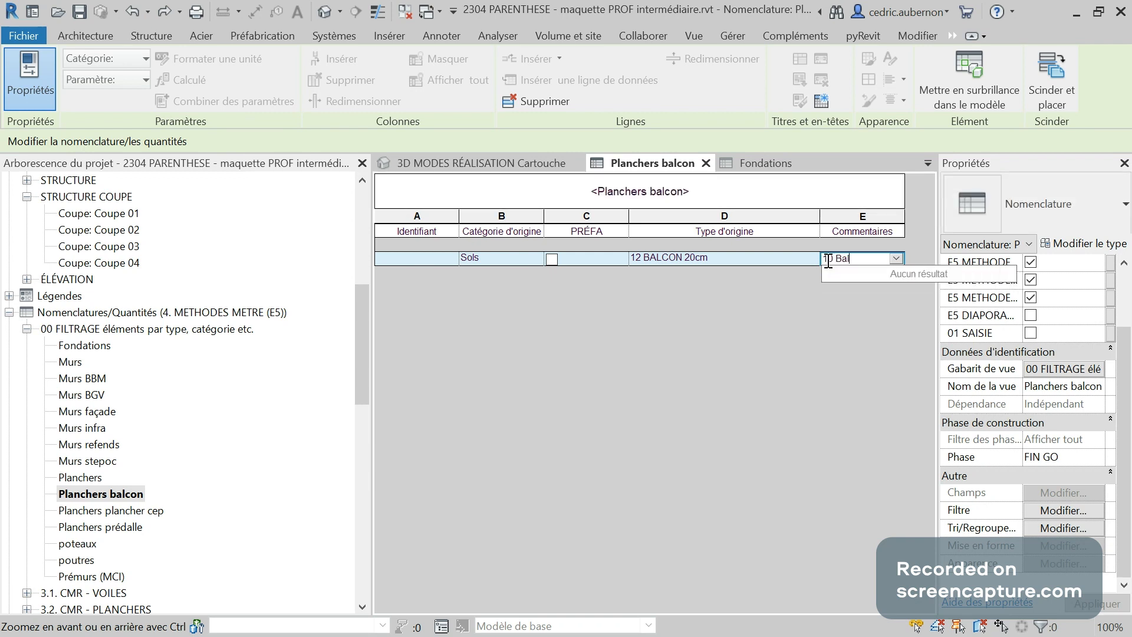
text(con coulé en place)
text(,)
text(tour)
text( é)
text(chelle+)
text(doka)
key(Return)
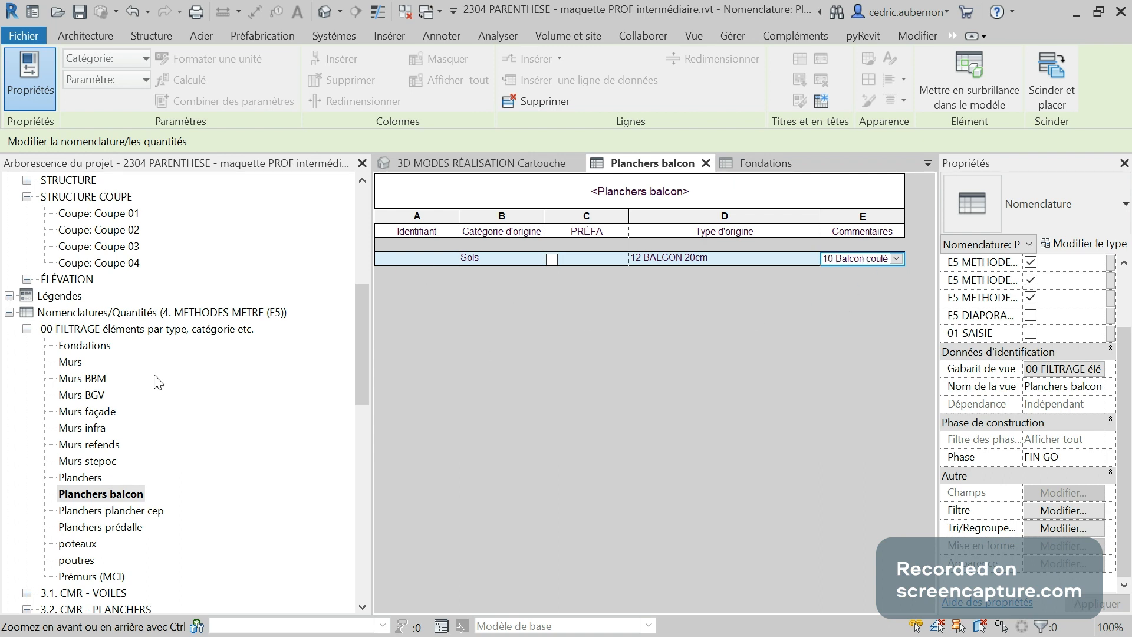
Check the balconies in the 3D MODES RÉALISATION Cartouche view.
click(778, 164)
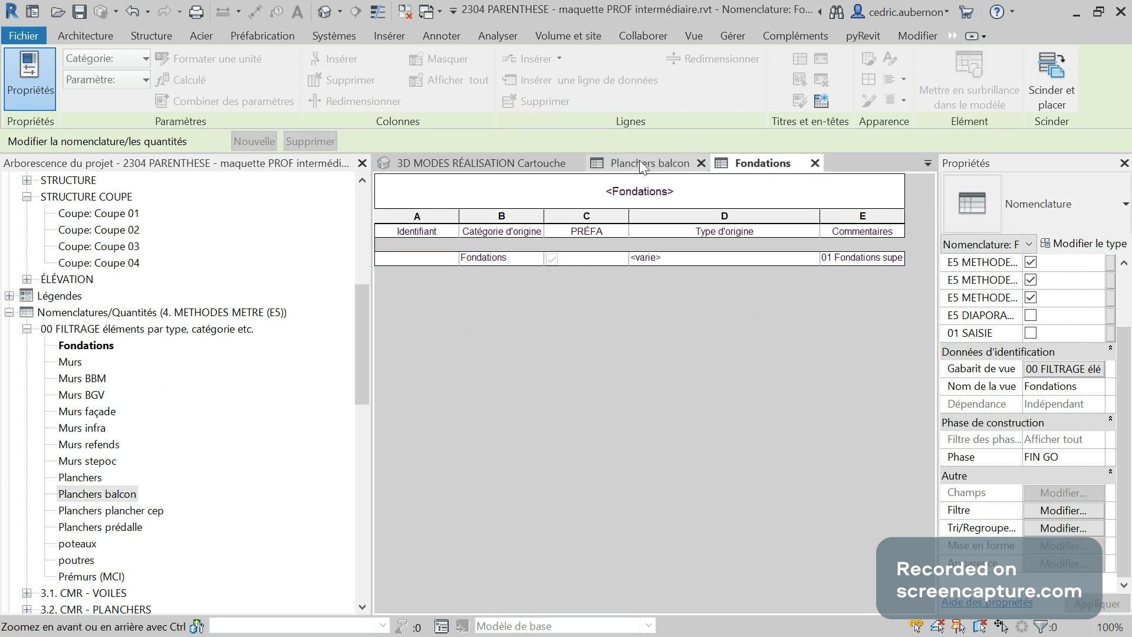
click(604, 164)
click(509, 161)
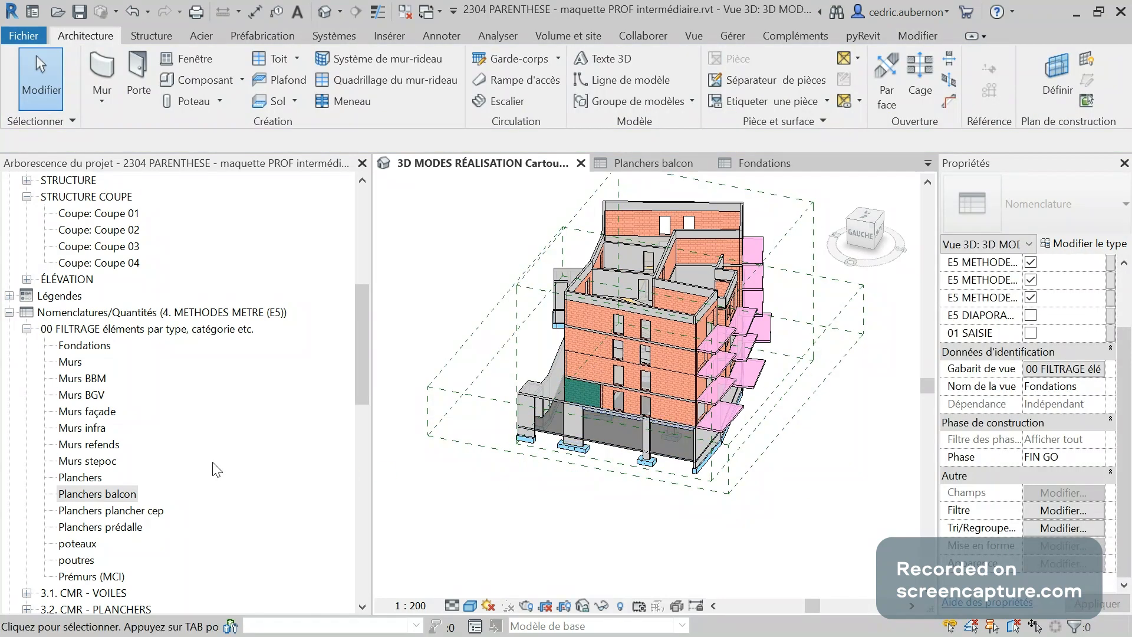
Open the Planchers plancher cep schedule and review its filter rules.
click(117, 510)
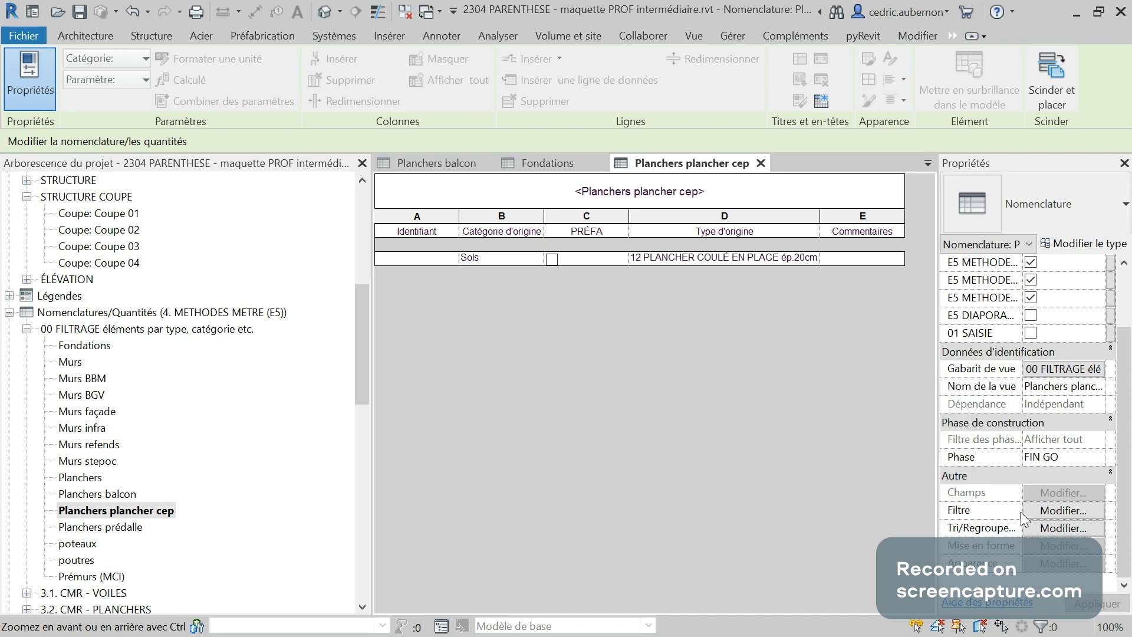
click(1044, 512)
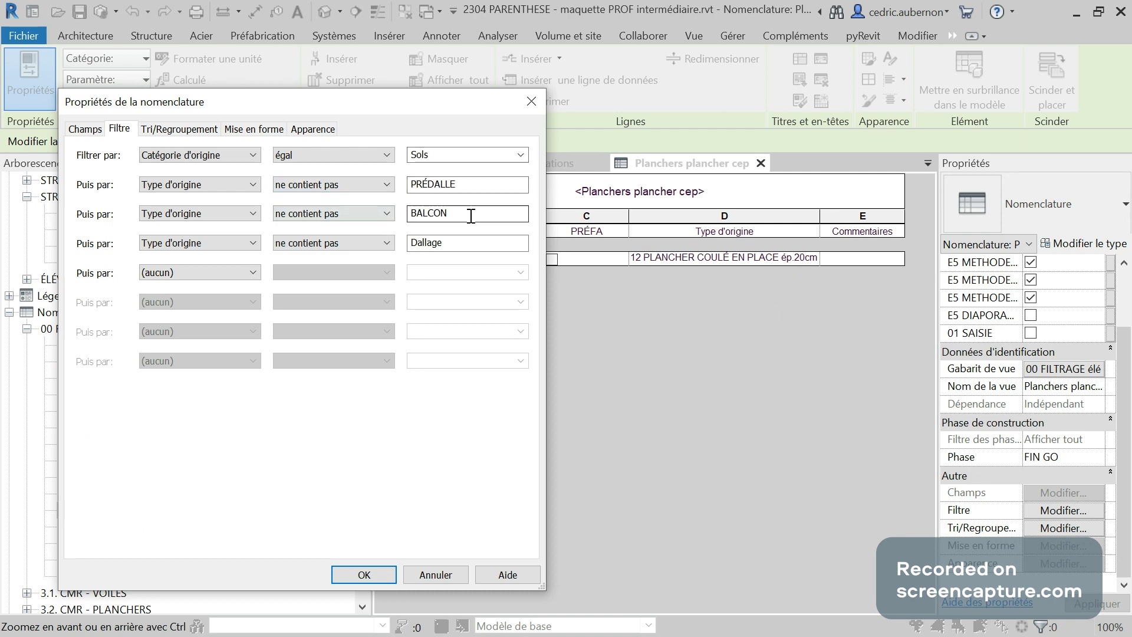
click(364, 574)
Enter "11 Plancher coulé en place, gridflex" as the comment for the 12 PLANCHER COULÉ EN PLACE ép.20cm row.
click(892, 258)
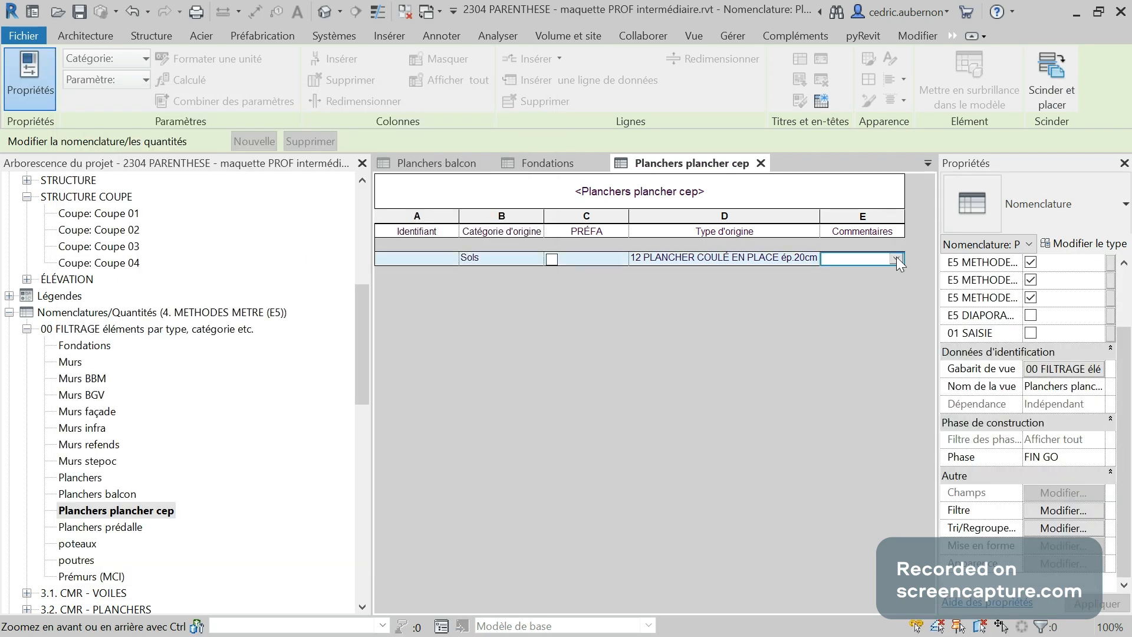
click(896, 256)
click(873, 258)
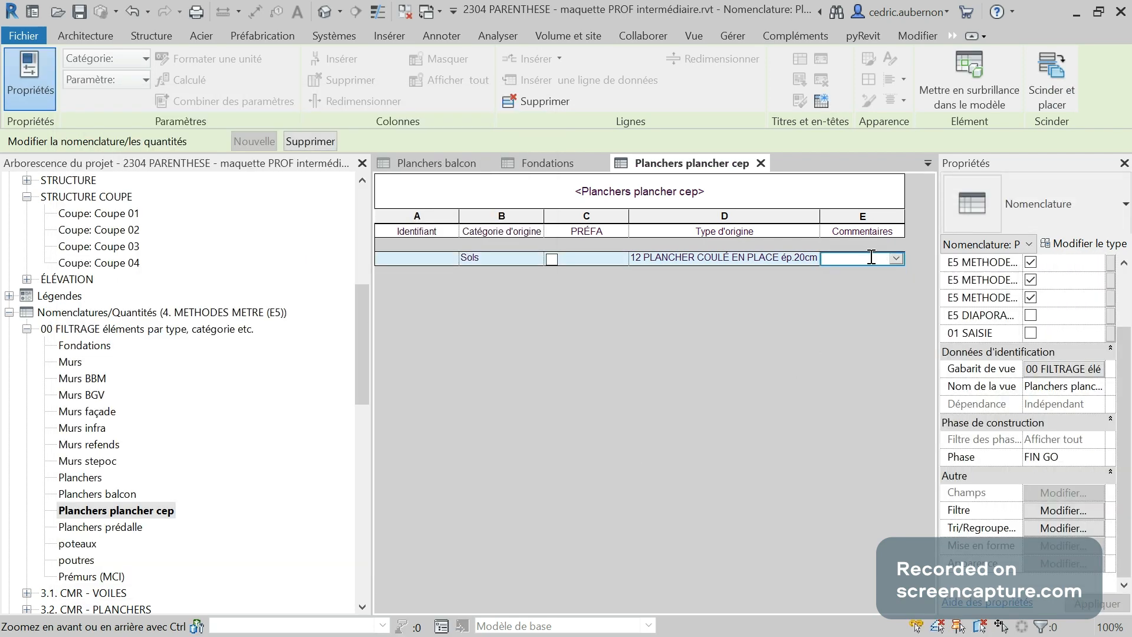
text(11)
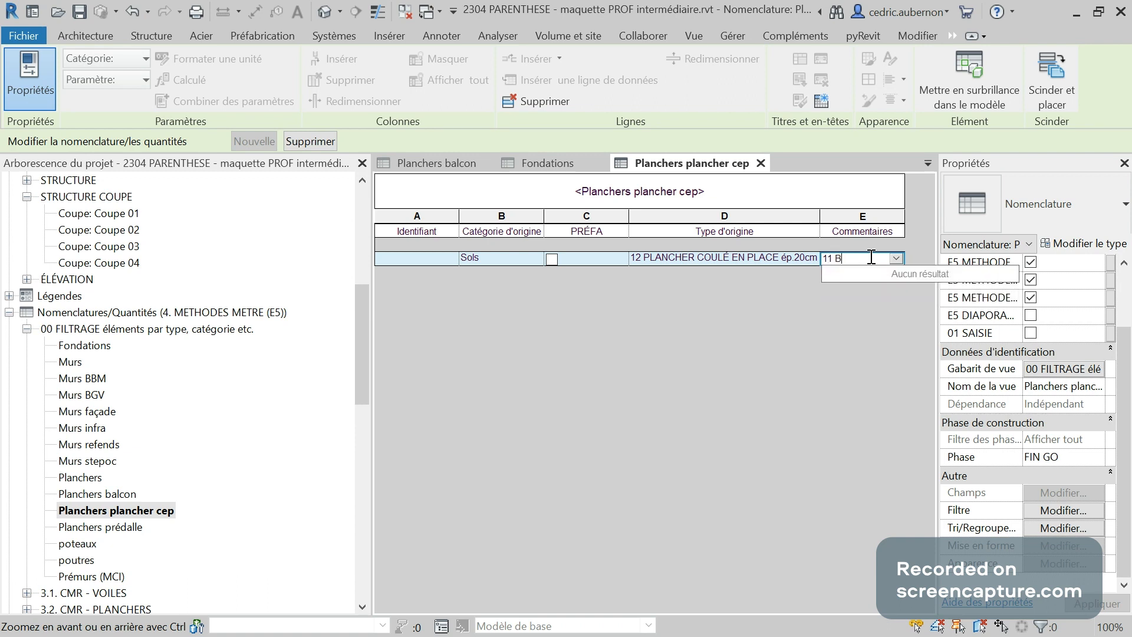
text( Plan)
text(cher coulé en pla)
text(ce,)
text( gridflex)
key(Return)
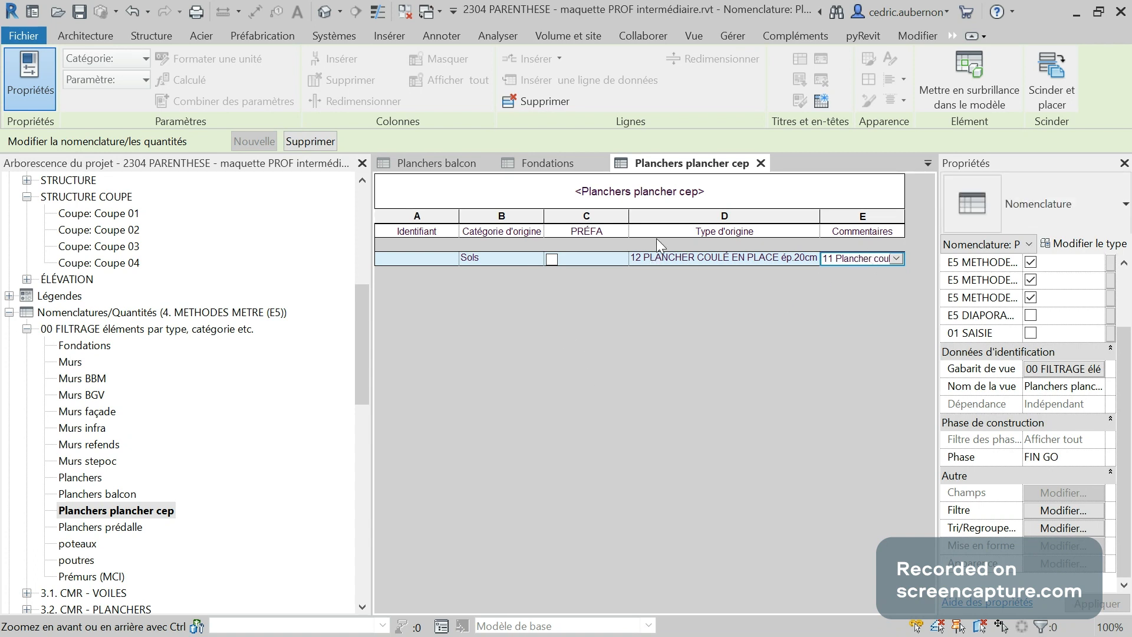
Switch to the 3D MODES RÉALISATION view and select a cast-in-place floor slab to check it.
click(454, 161)
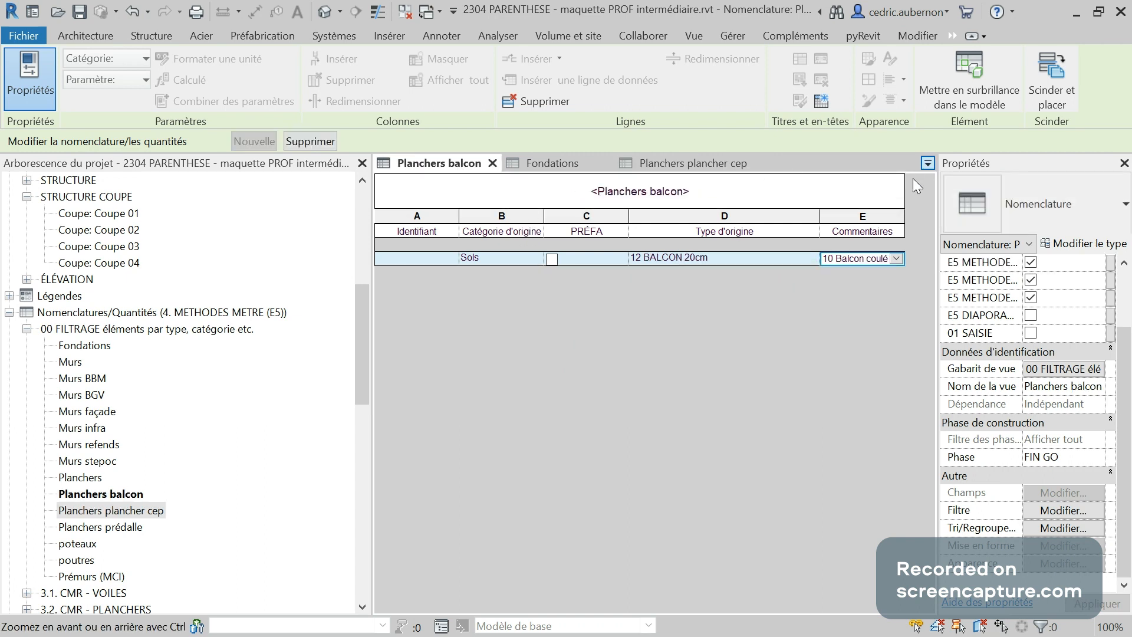
click(928, 163)
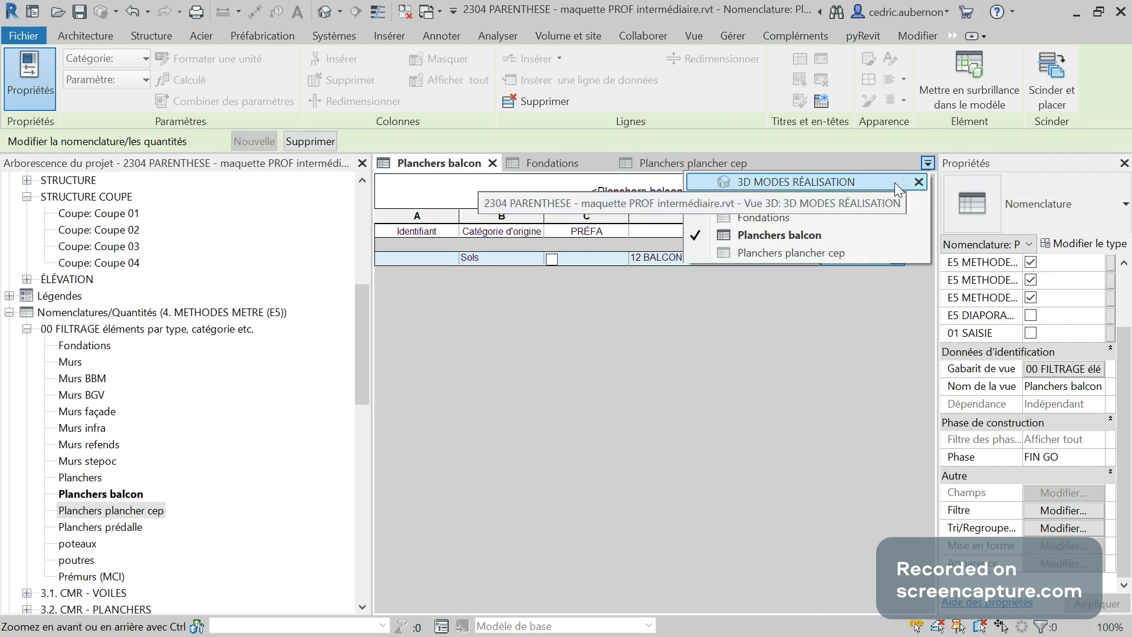
click(894, 183)
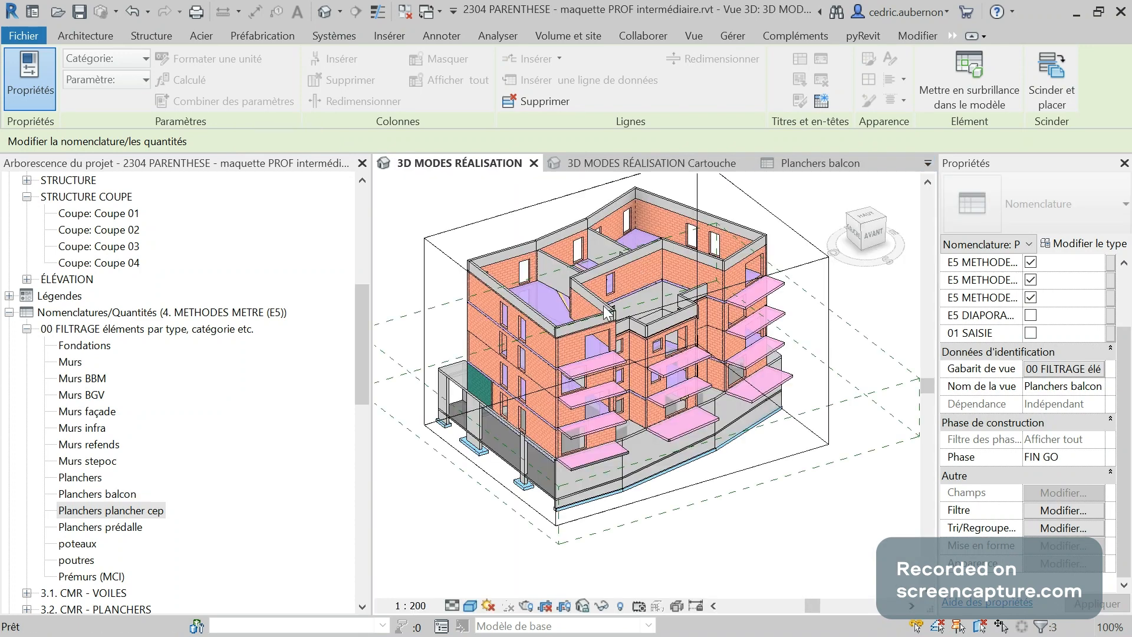
click(515, 303)
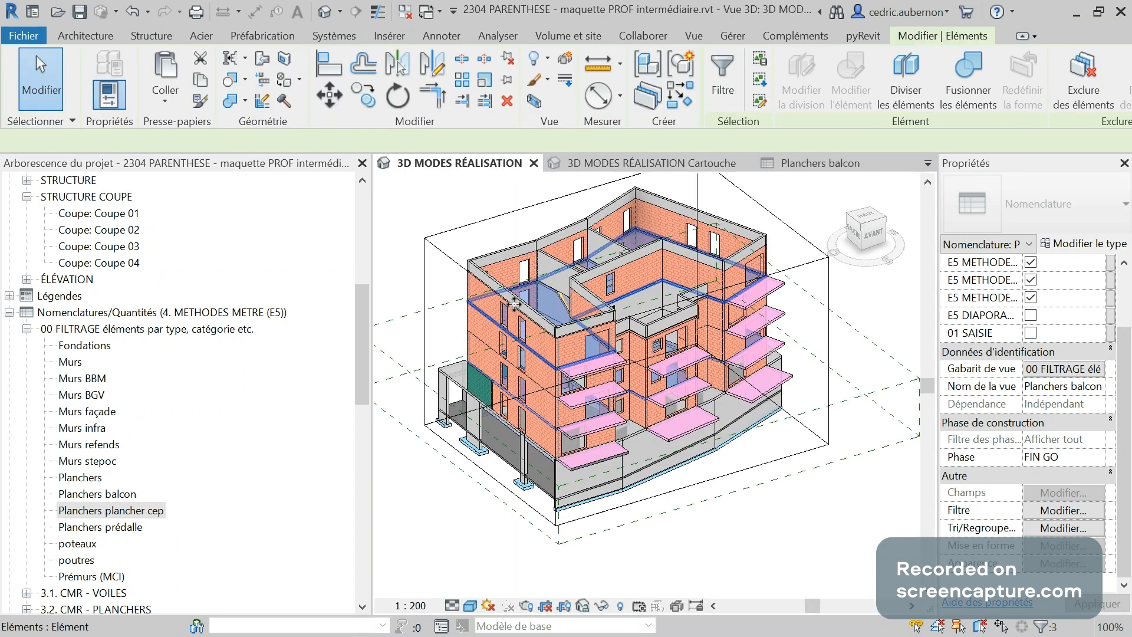
Enter "12 Plancher prédalle, étaiement de type tour échelle + poutrelle alu" as the comment for the floor slab directly above the basement columns.
shift+middle_drag(444, 596, 536, 406)
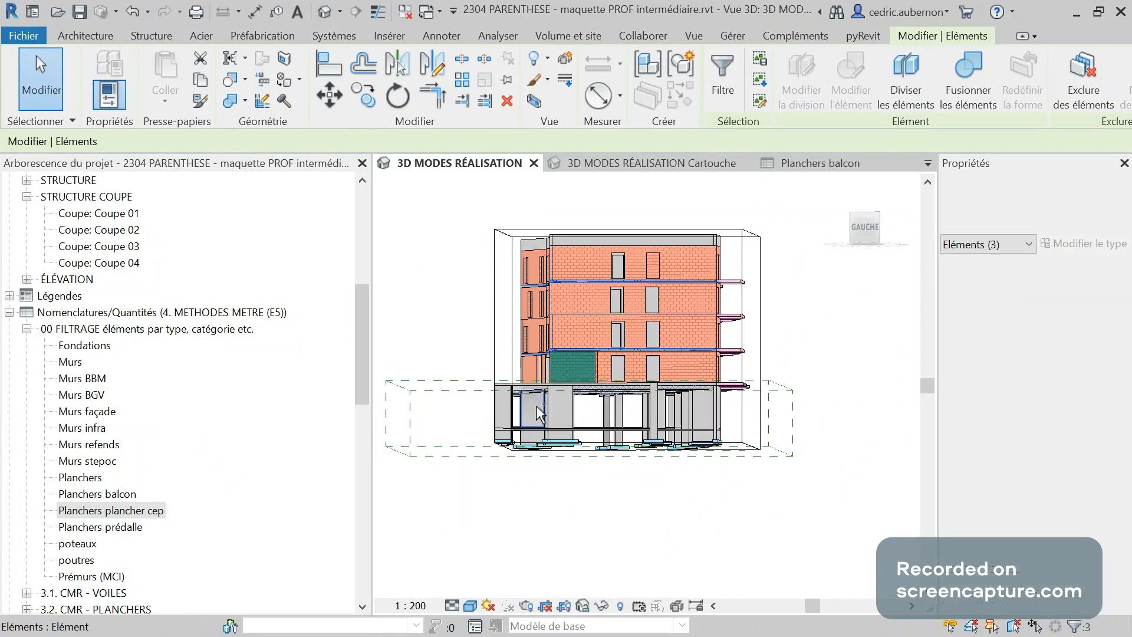
shift+middle_drag(445, 423, 450, 467)
scroll(555, 400, up, 3)
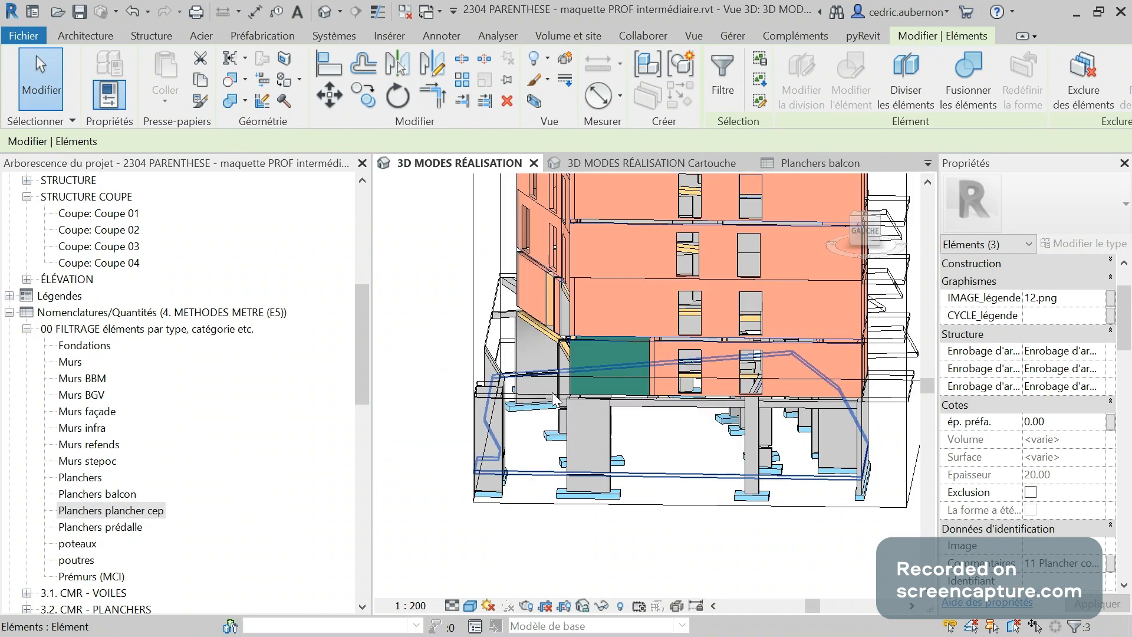
scroll(551, 396, up, 4)
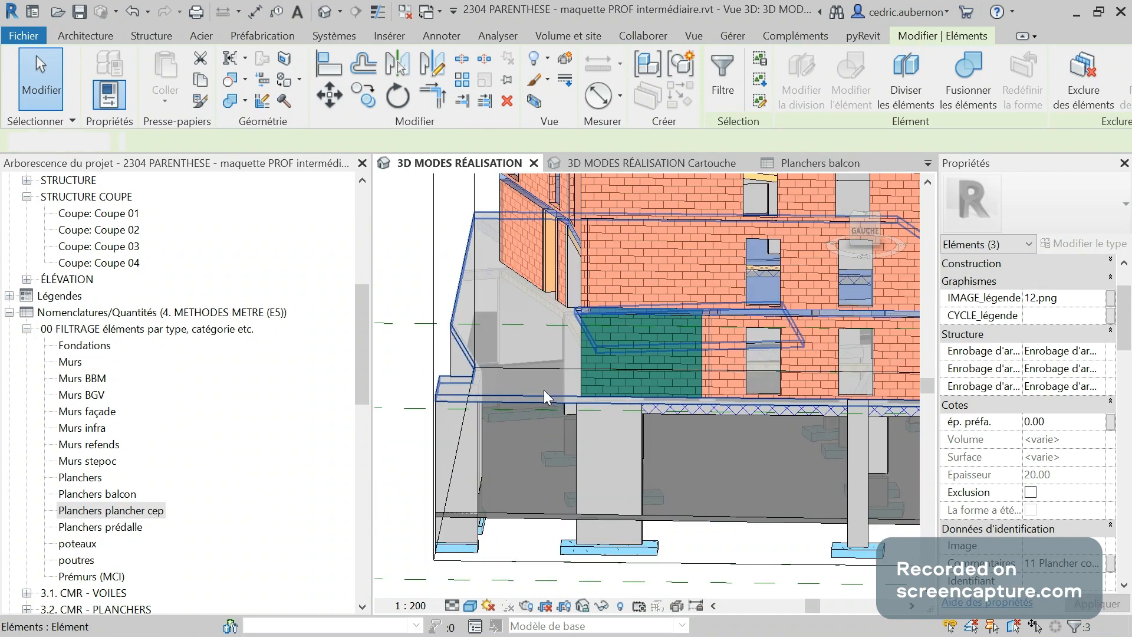
click(545, 392)
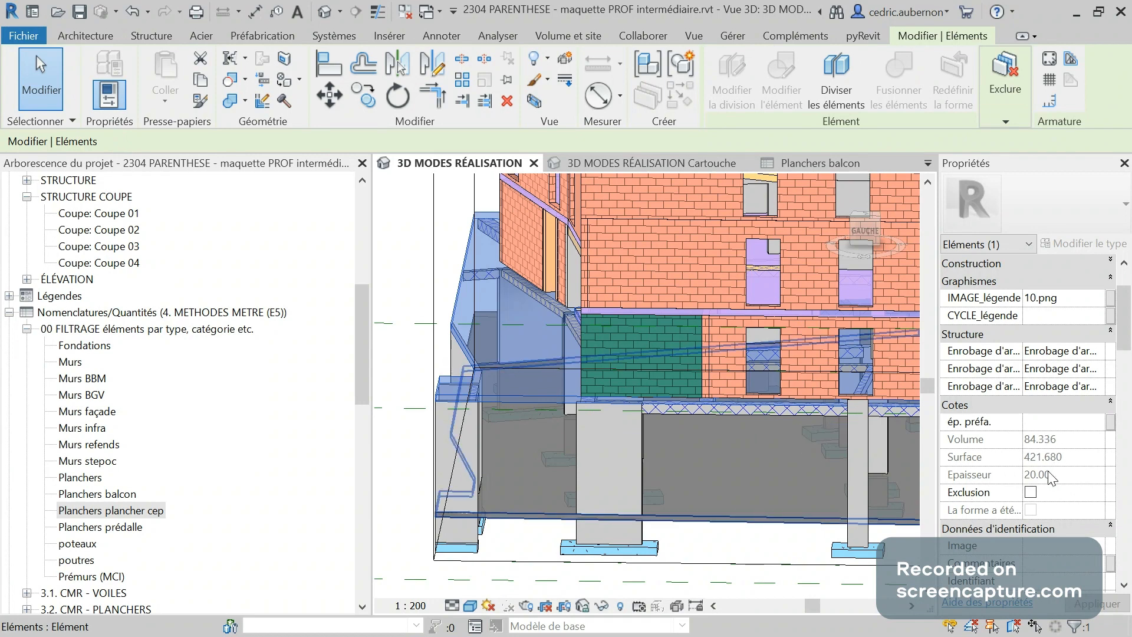
scroll(1057, 493, down, 3)
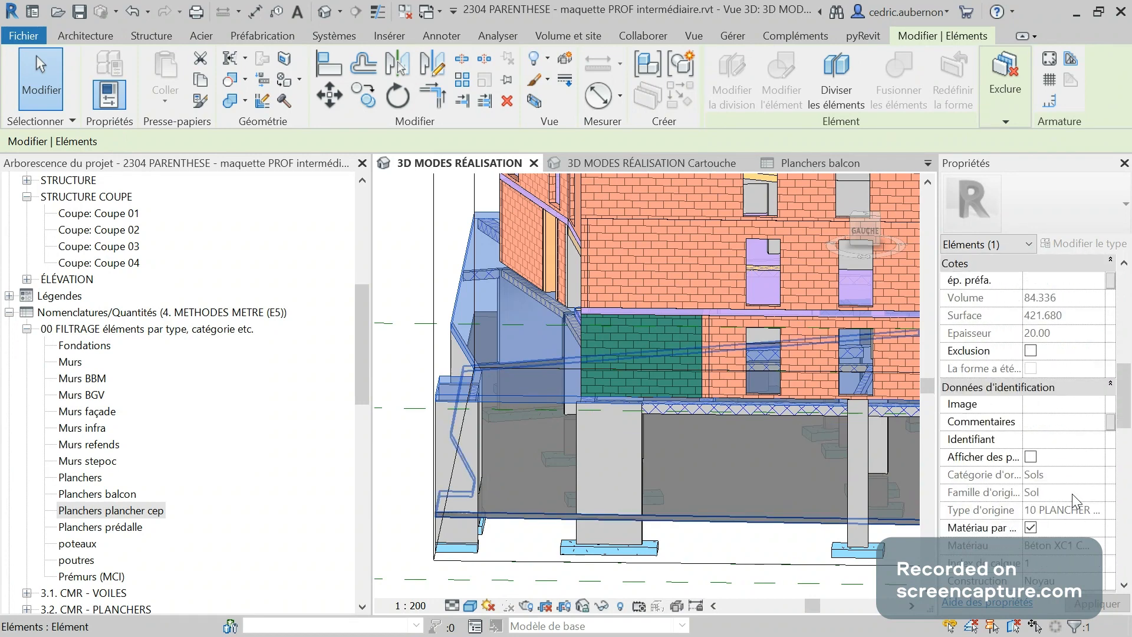
click(1099, 421)
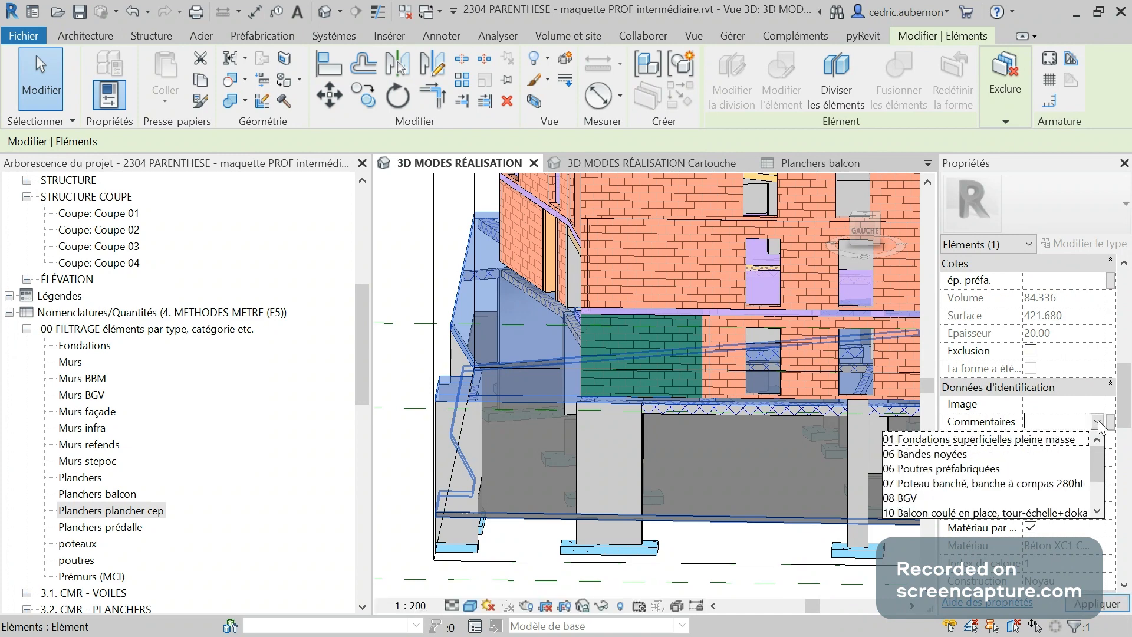
scroll(1036, 495, down, 1)
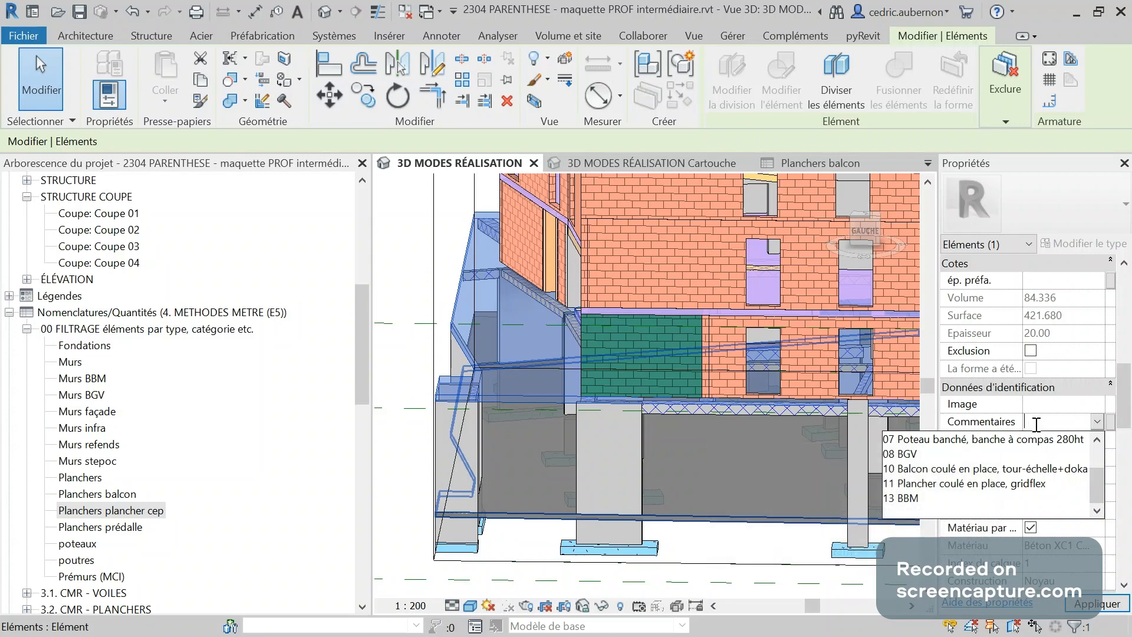
text(12 Pl)
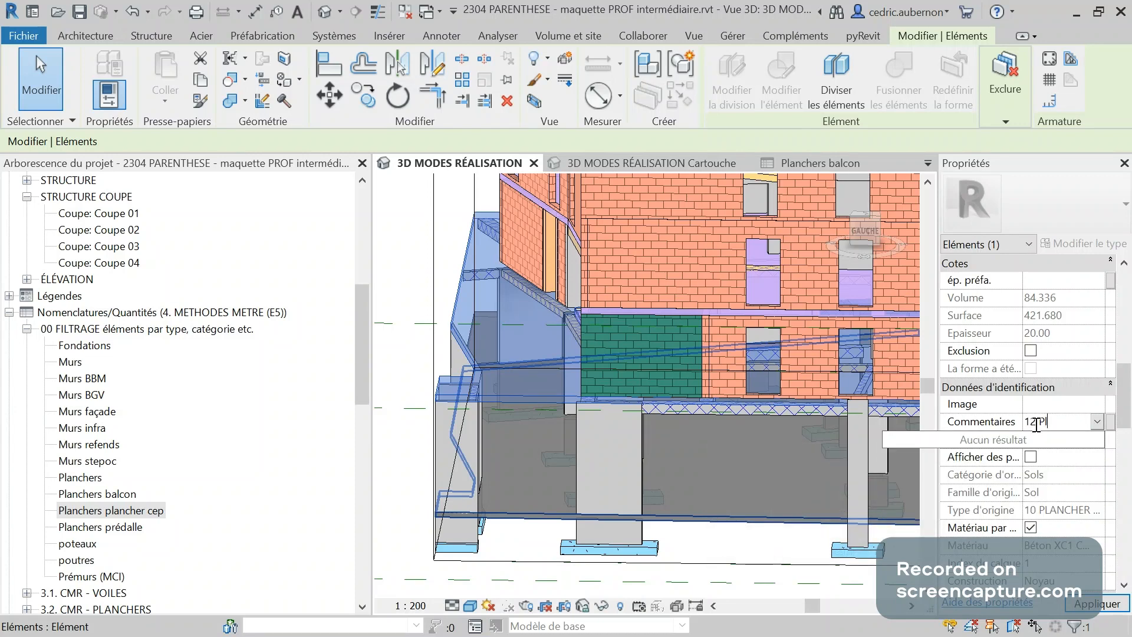
text(ancher prédalle)
text(, é)
text(taiement)
text(de type tou)
text(r échelle)
text( + poutr)
text(elle alu)
key(Return)
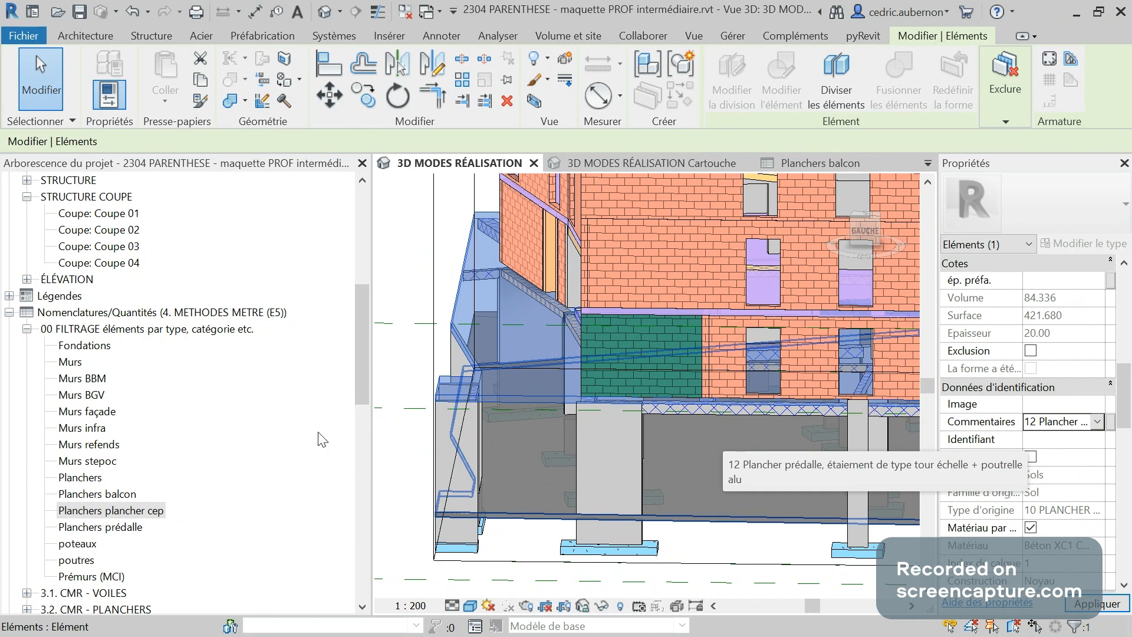
Check the colouring of the prédalle slab above the basement from several angles in the 3D view.
scroll(581, 479, down, 2)
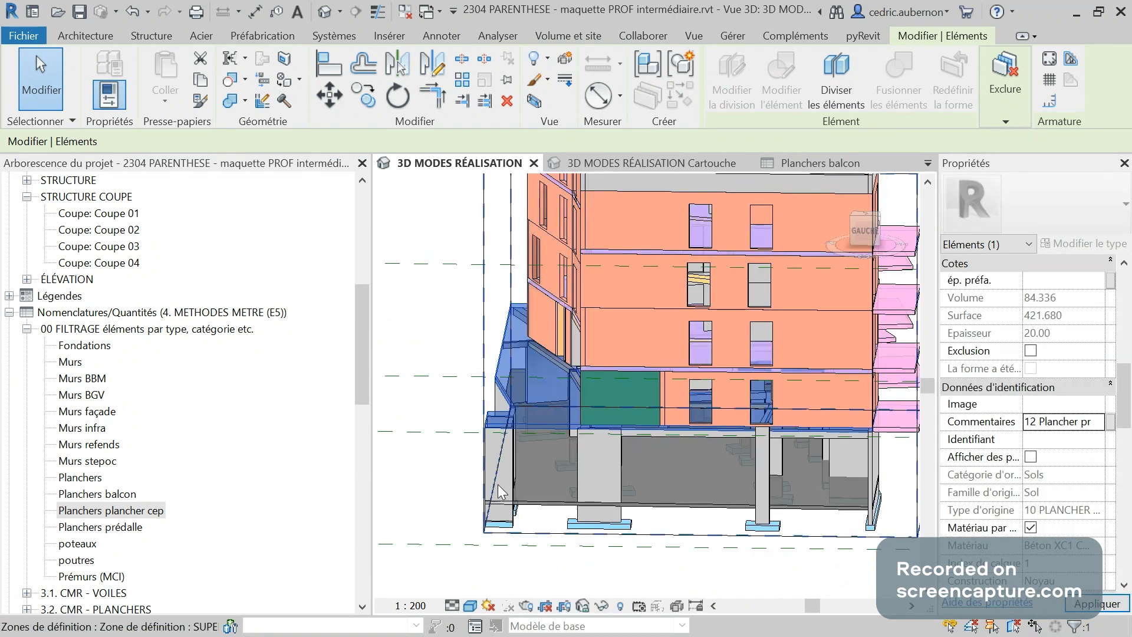
click(433, 501)
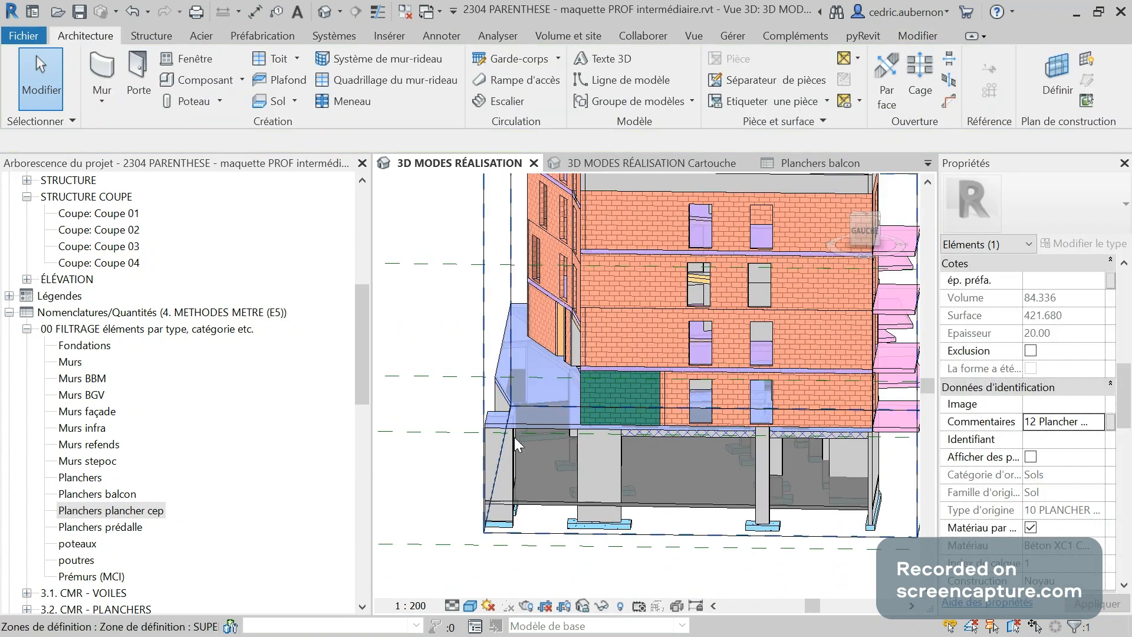
scroll(514, 437, down, 2)
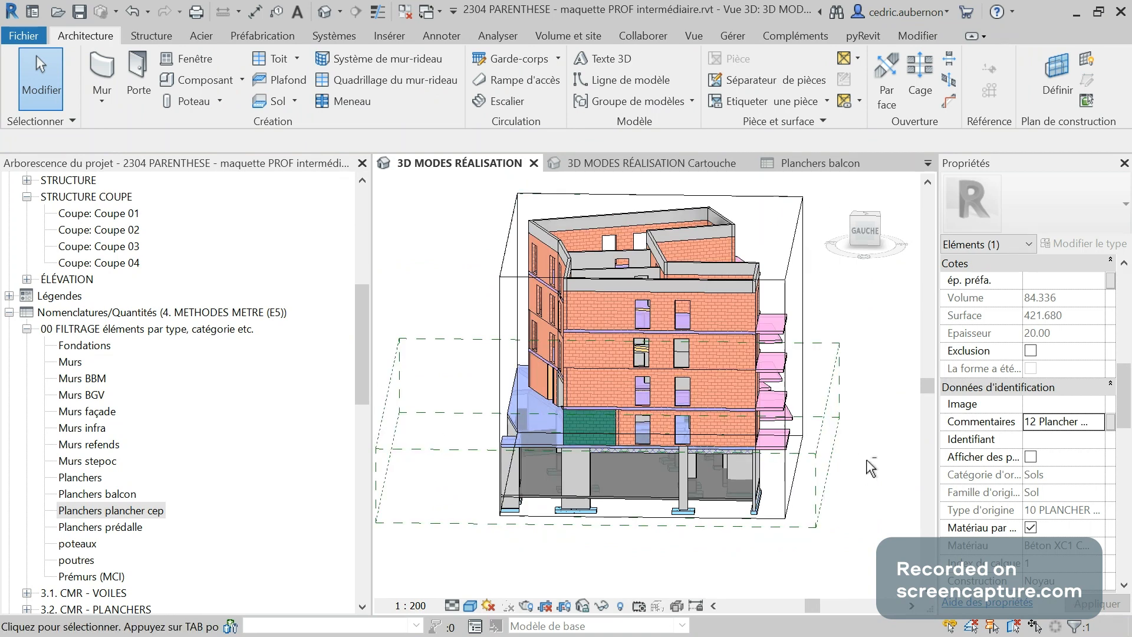
shift+middle_drag(867, 461, 821, 517)
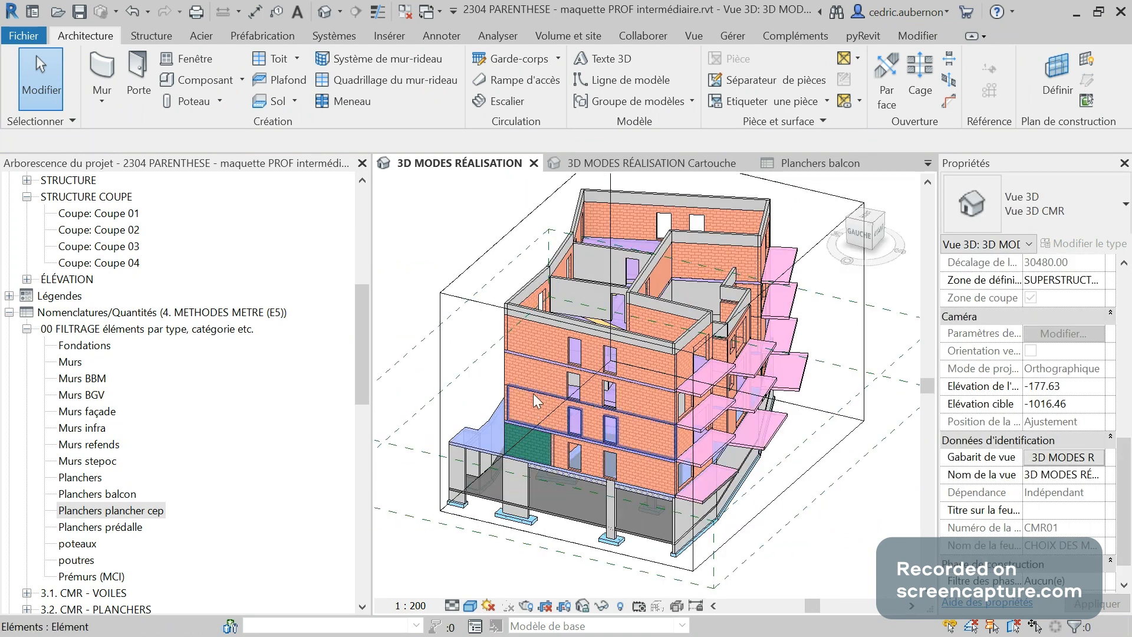
scroll(482, 458, up, 1)
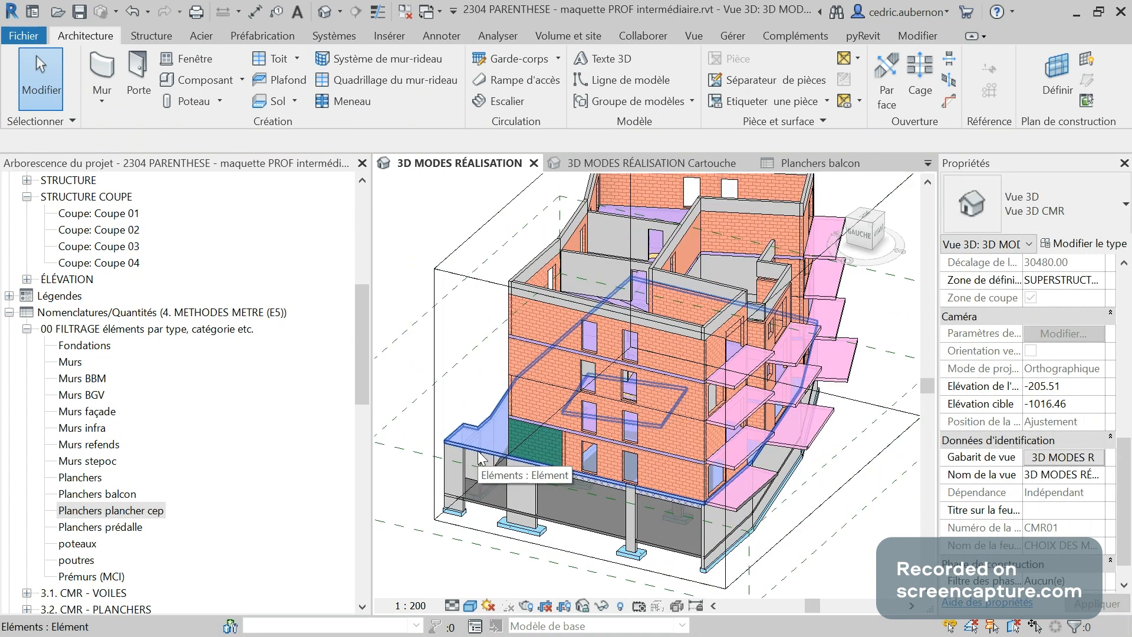
click(629, 462)
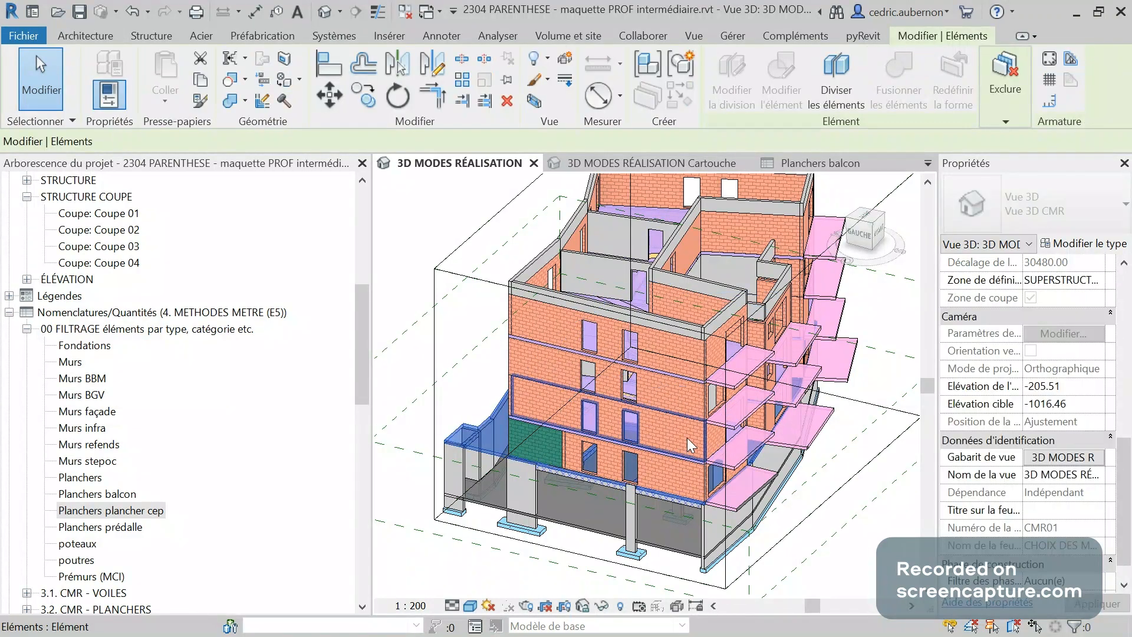
key(Escape)
Review the numbered CMR élément filters and their colours in the 3D view's visibility/graphics overrides.
key(v)
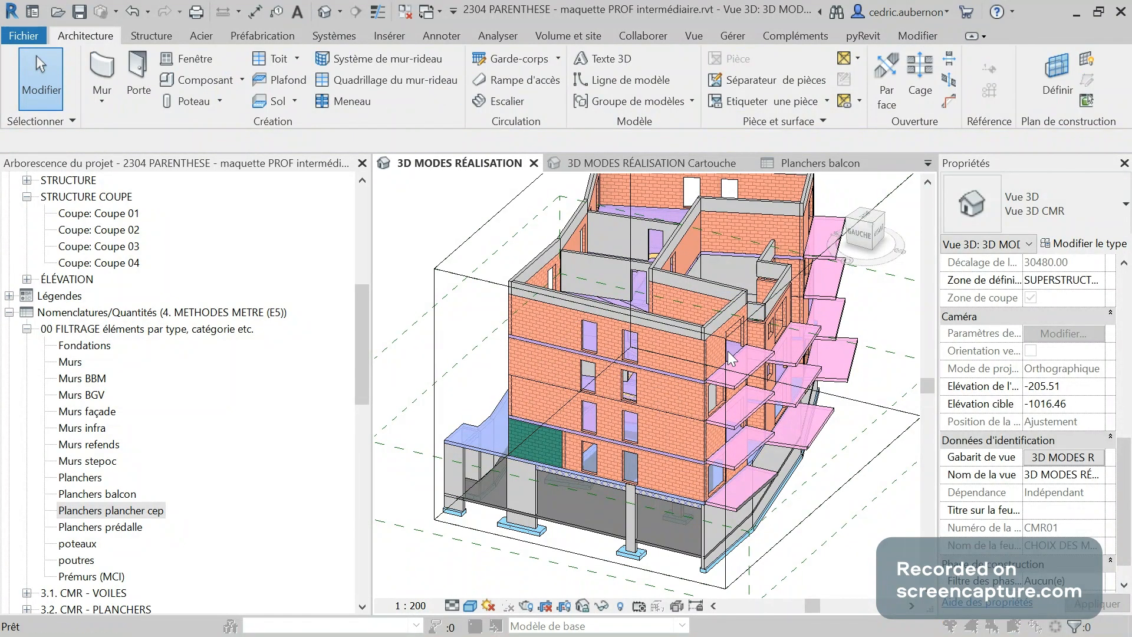
key(g)
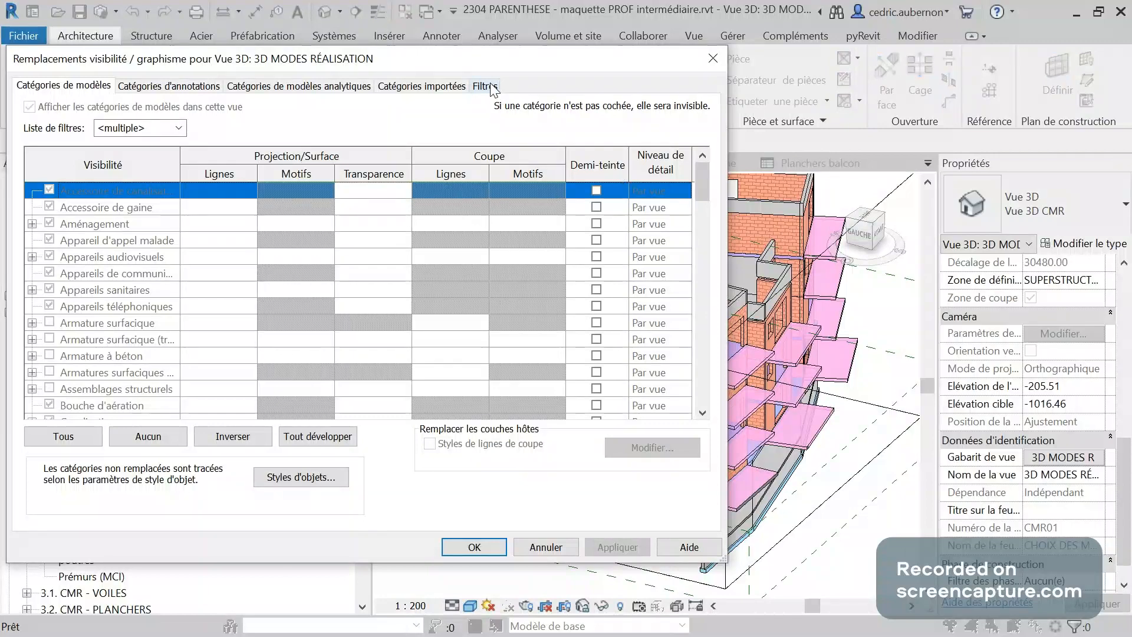
click(485, 86)
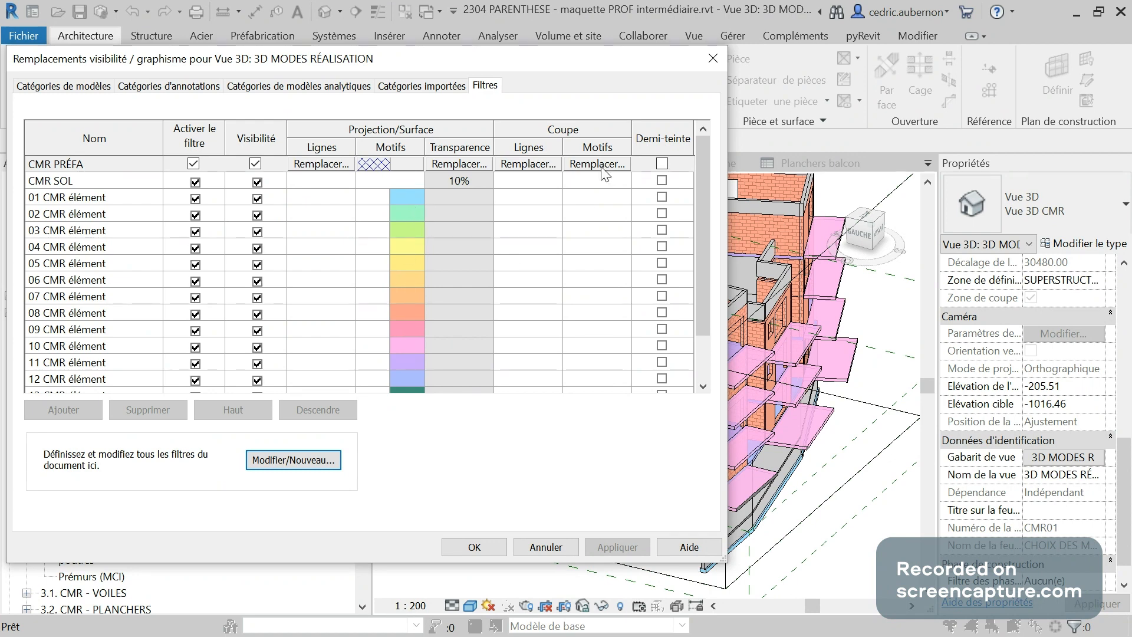
click(714, 58)
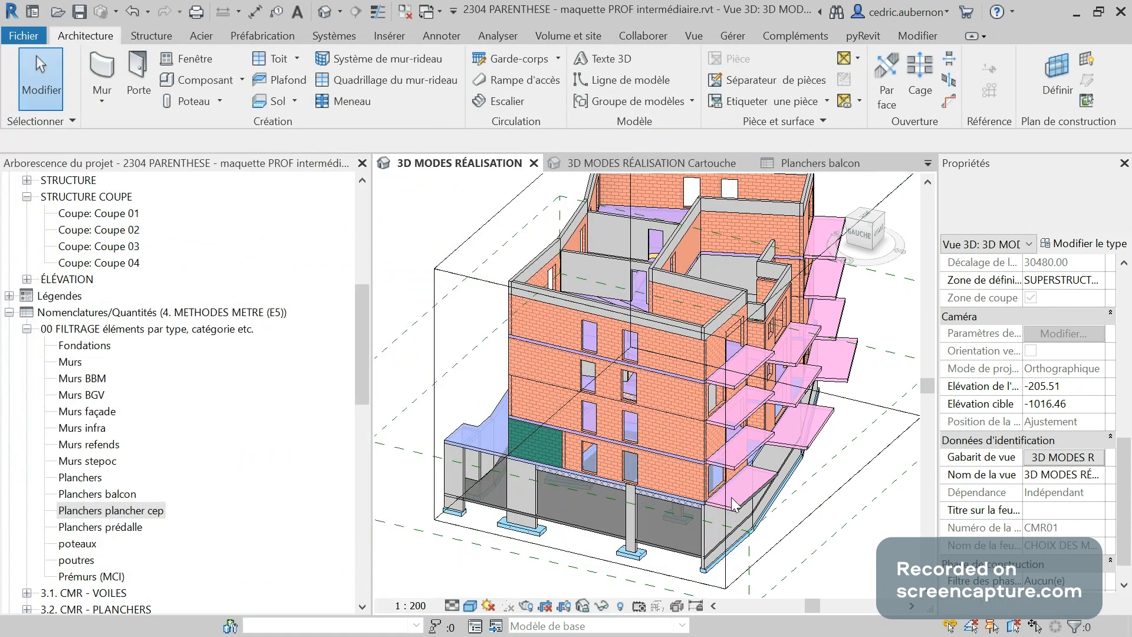
Examine the comment, original category and original type of an uncoloured basement wall and the wide basement column.
scroll(731, 497, down, 3)
shift+middle_drag(819, 540, 878, 471)
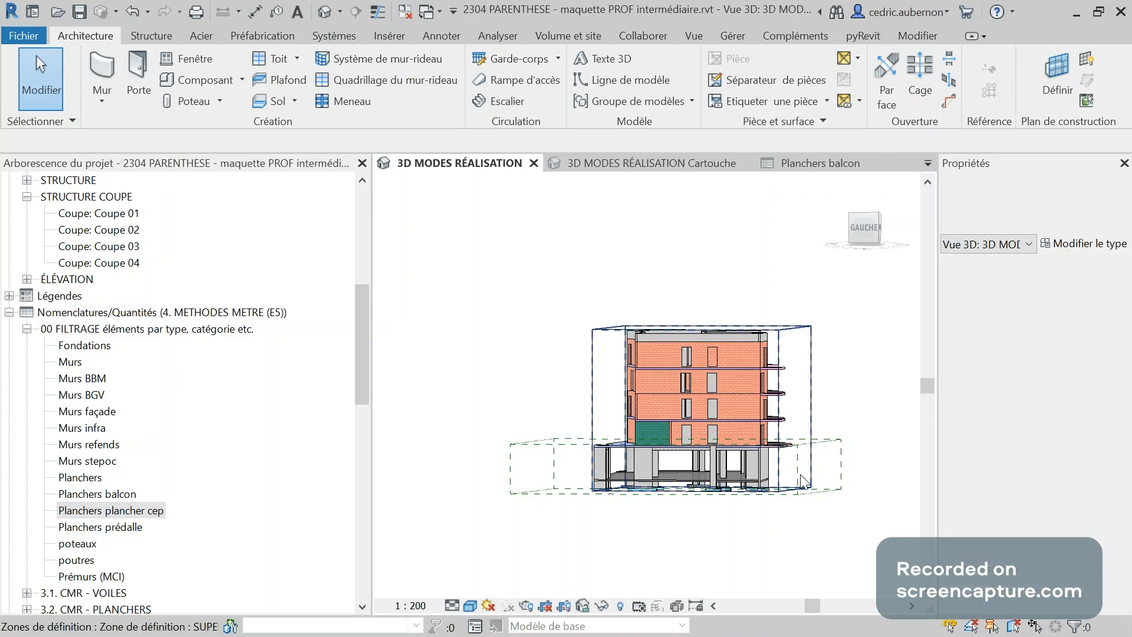
click(765, 465)
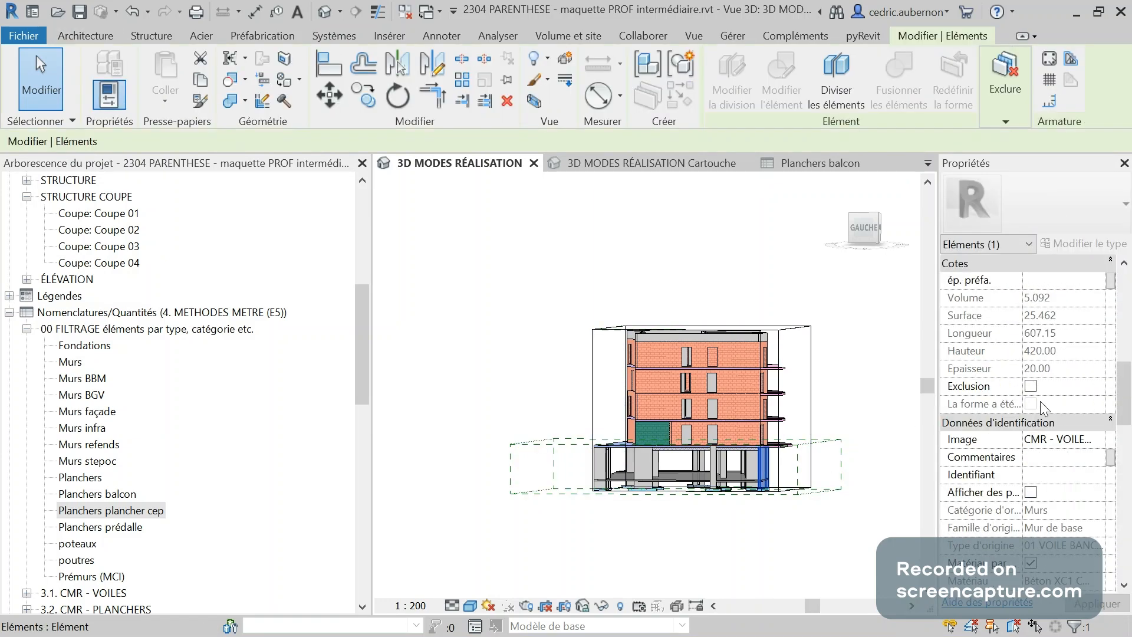
scroll(1040, 403, down, 3)
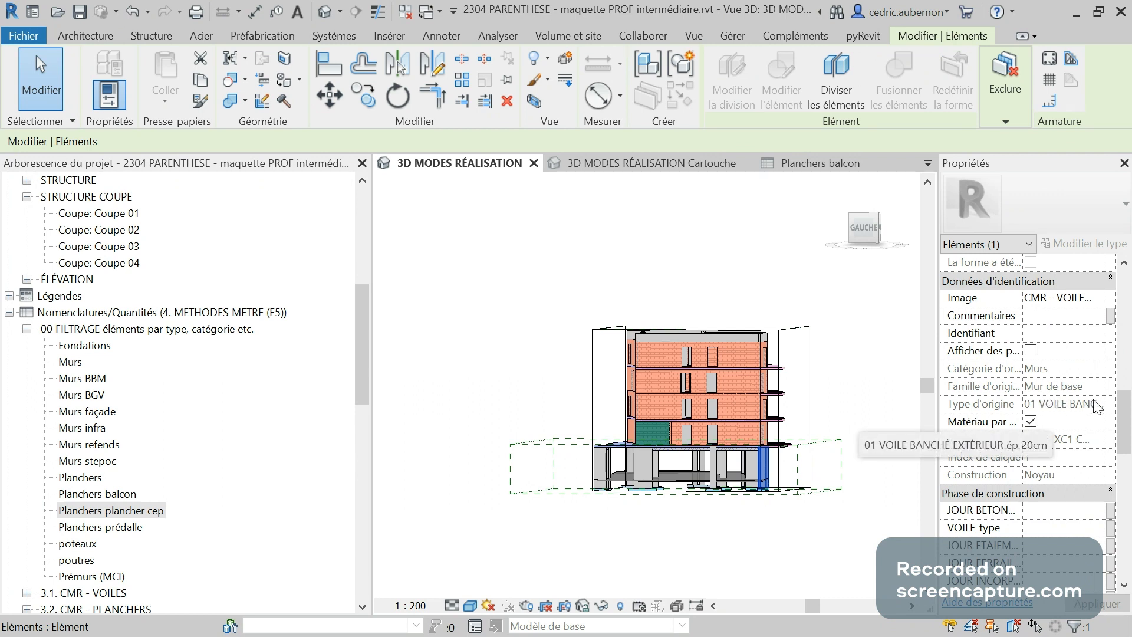
click(649, 466)
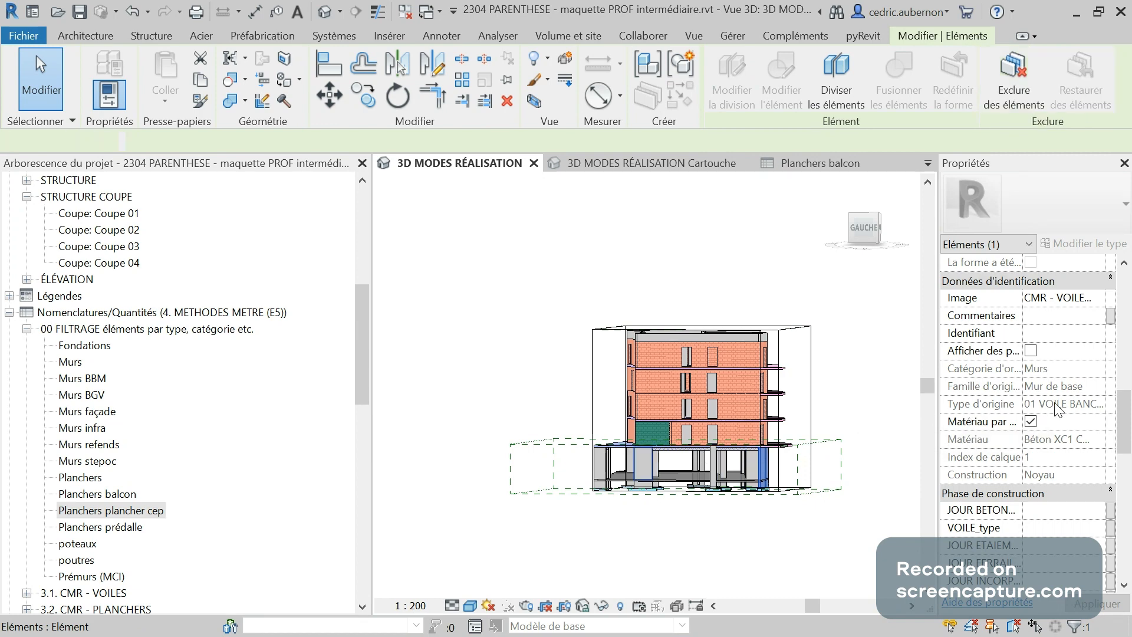
scroll(1078, 452, down, 8)
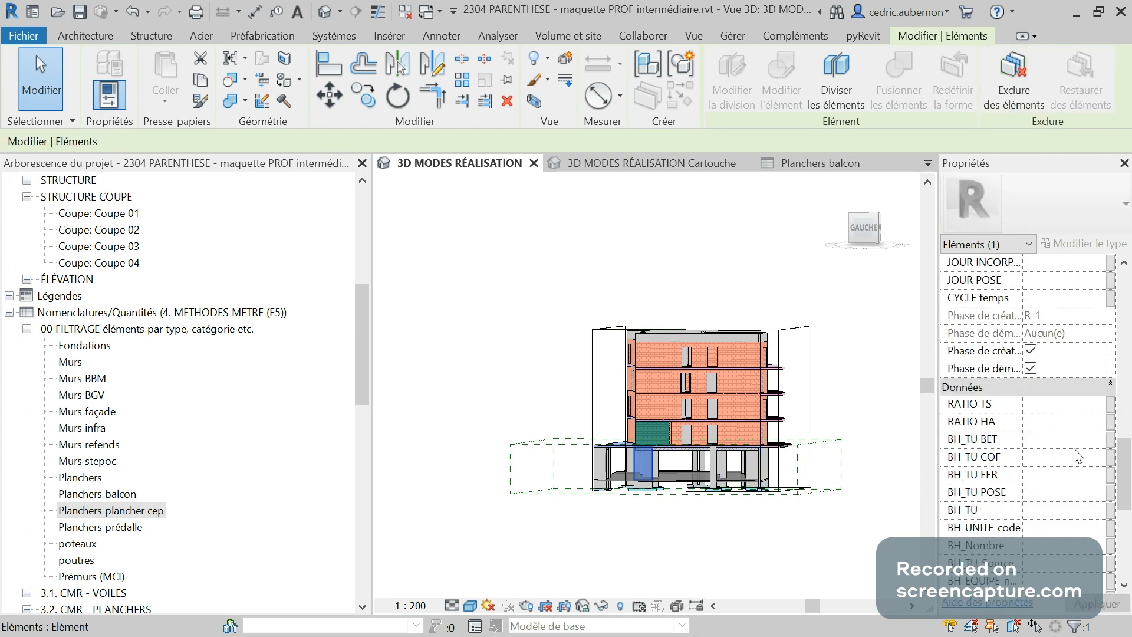
scroll(1077, 465, up, 6)
scroll(1074, 459, up, 5)
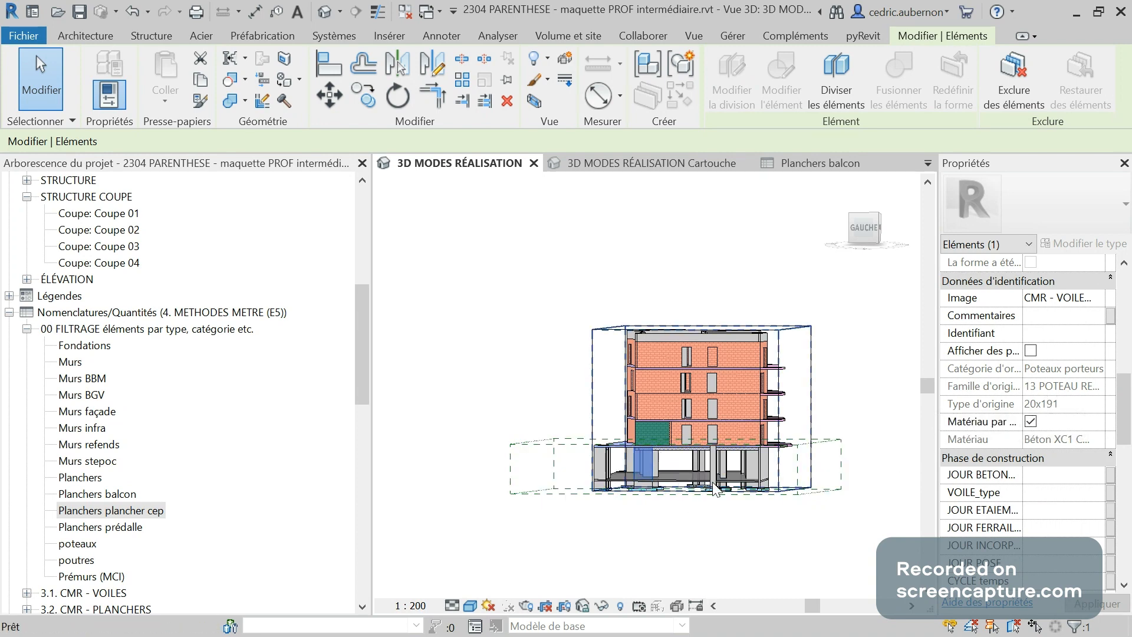
key(Escape)
Zoom in on the basement and examine the short column segment between the slab on grade and its footing.
scroll(715, 488, up, 4)
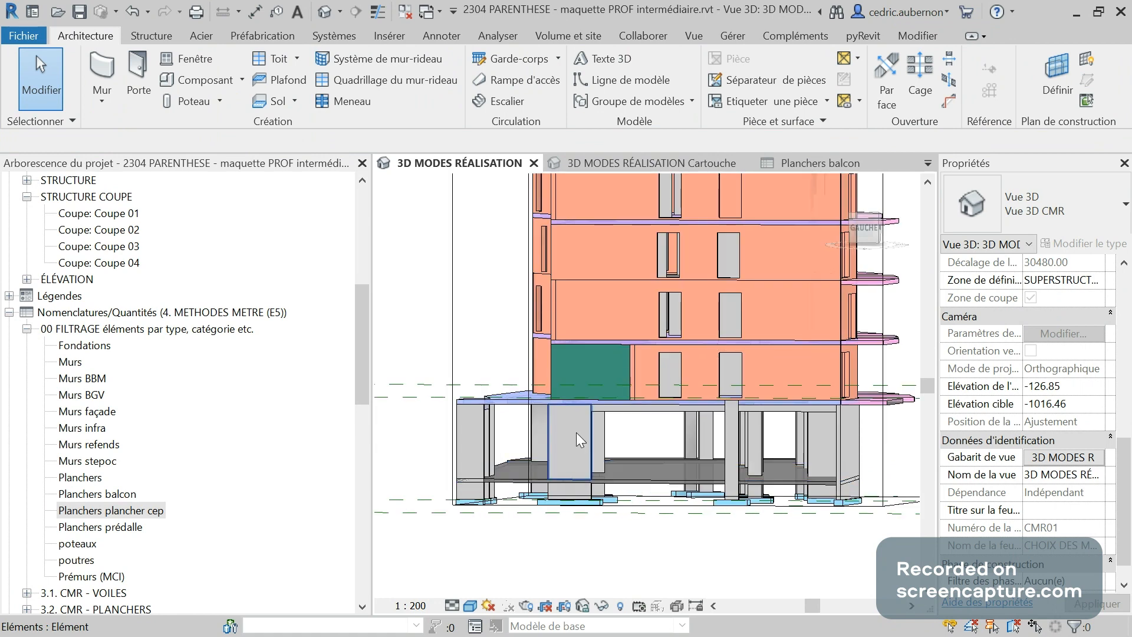
scroll(584, 504, down, 2)
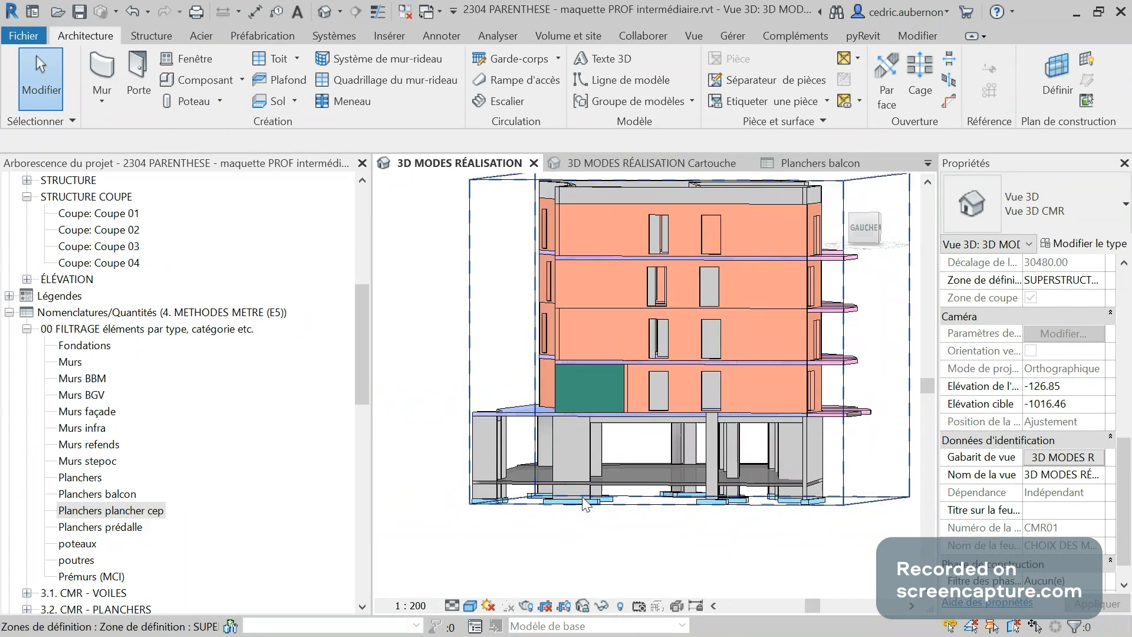
scroll(584, 501, up, 3)
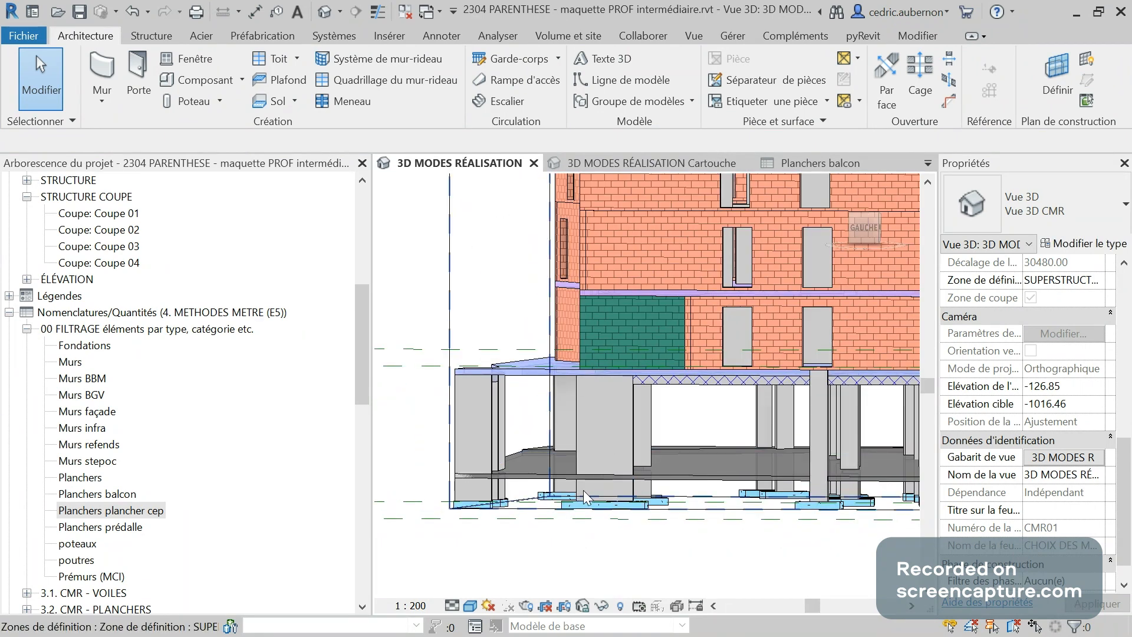
click(578, 460)
scroll(577, 466, up, 2)
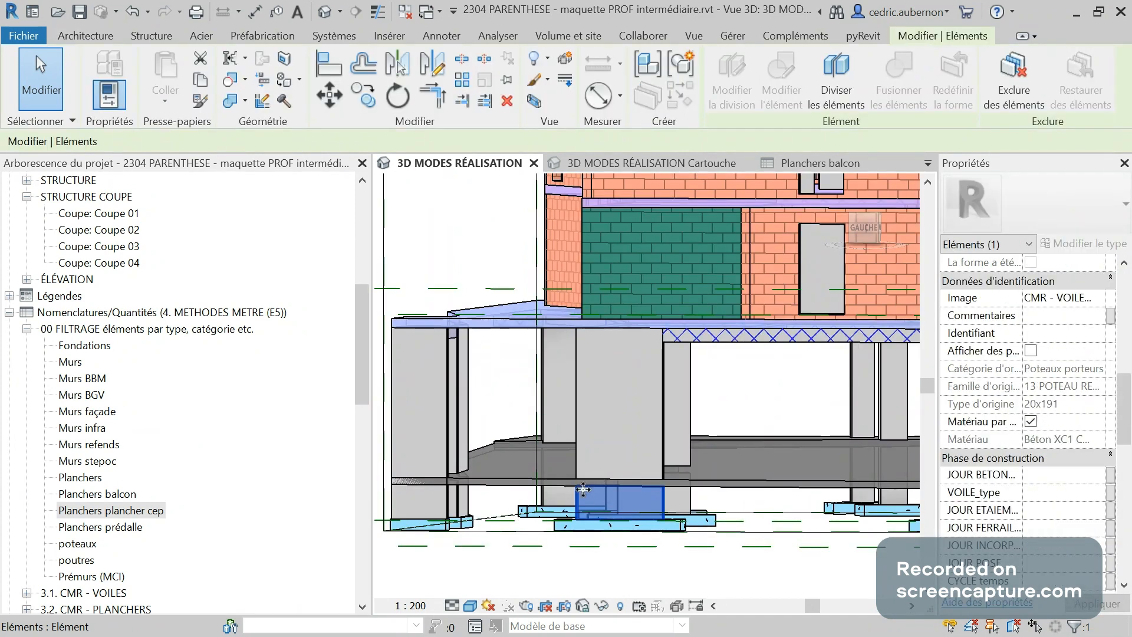
scroll(652, 492, down, 2)
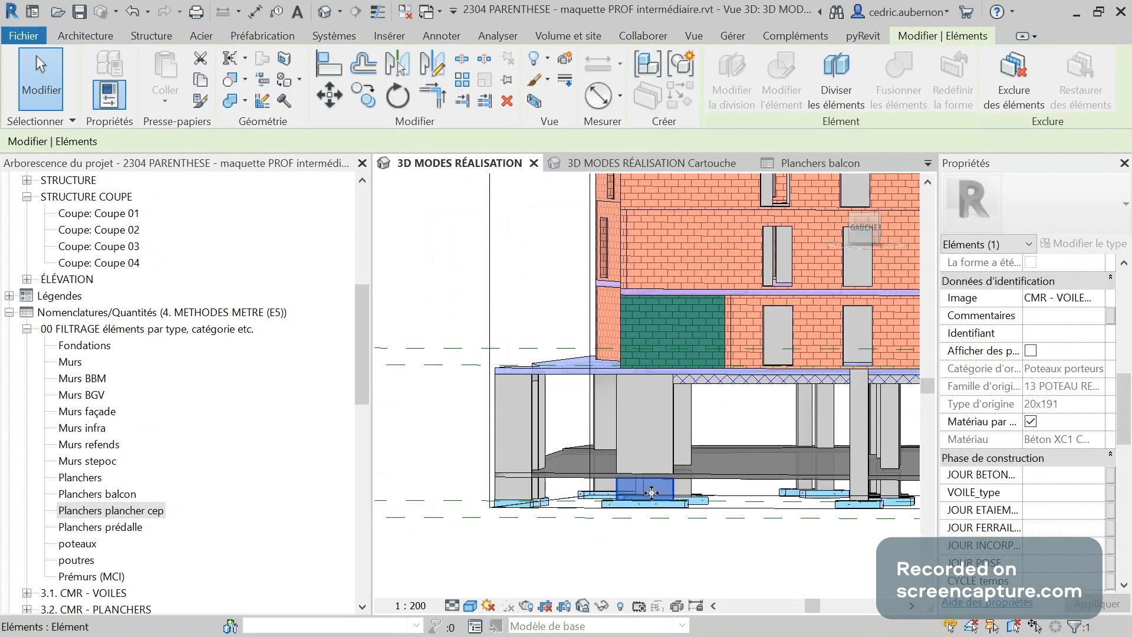
Set the comment of the basement's slab on grade to "02 Dallage".
key(Escape)
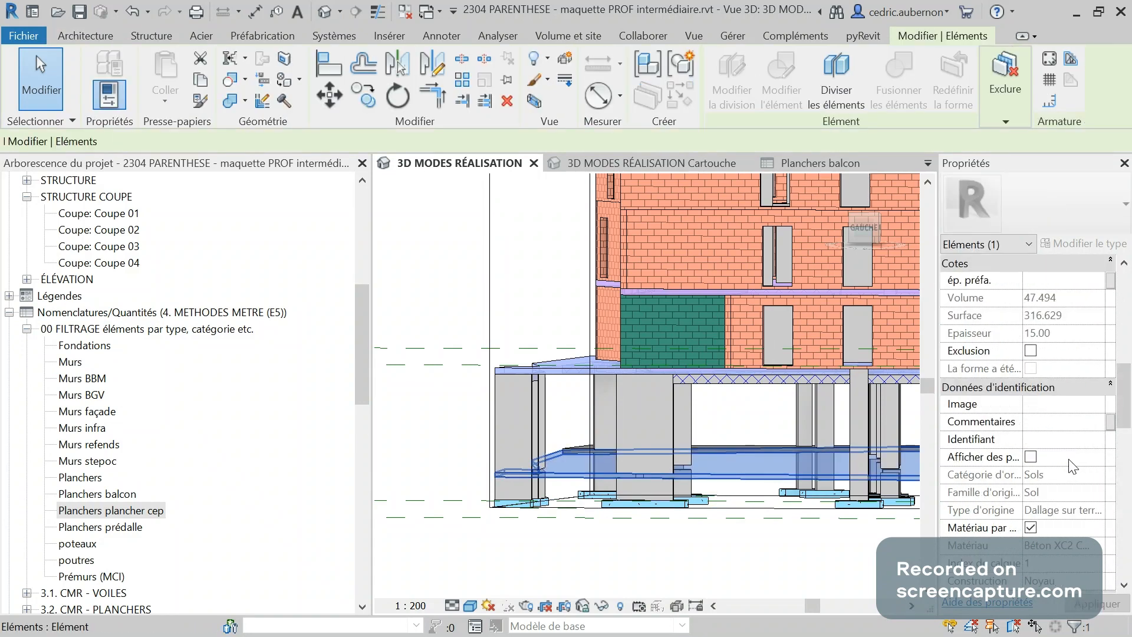
scroll(1072, 499, down, 3)
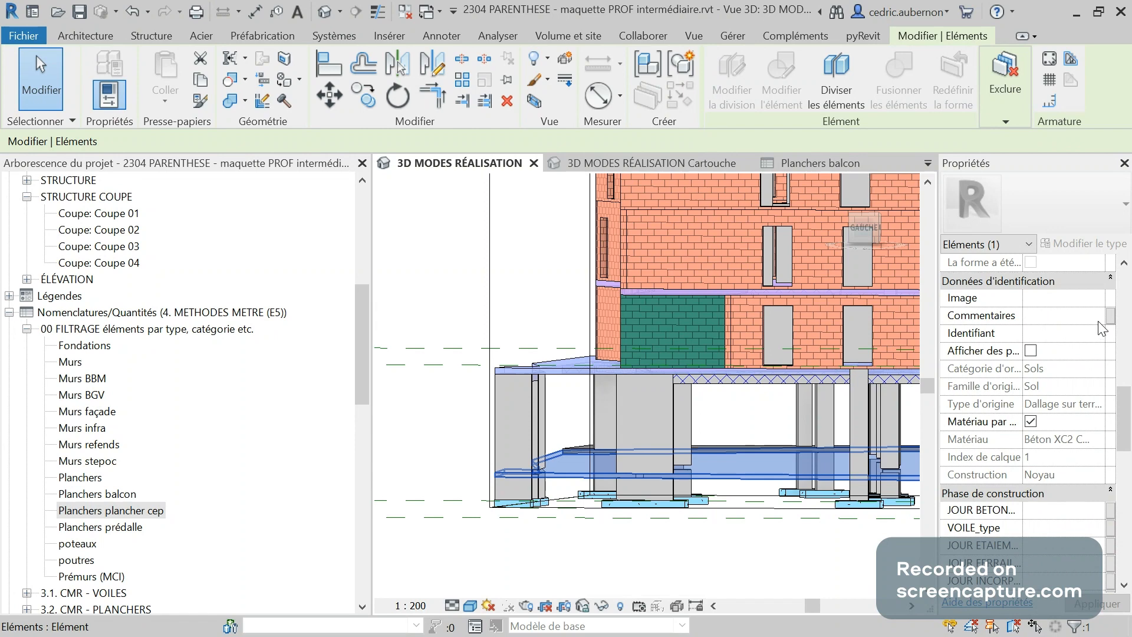
click(1100, 320)
click(1098, 317)
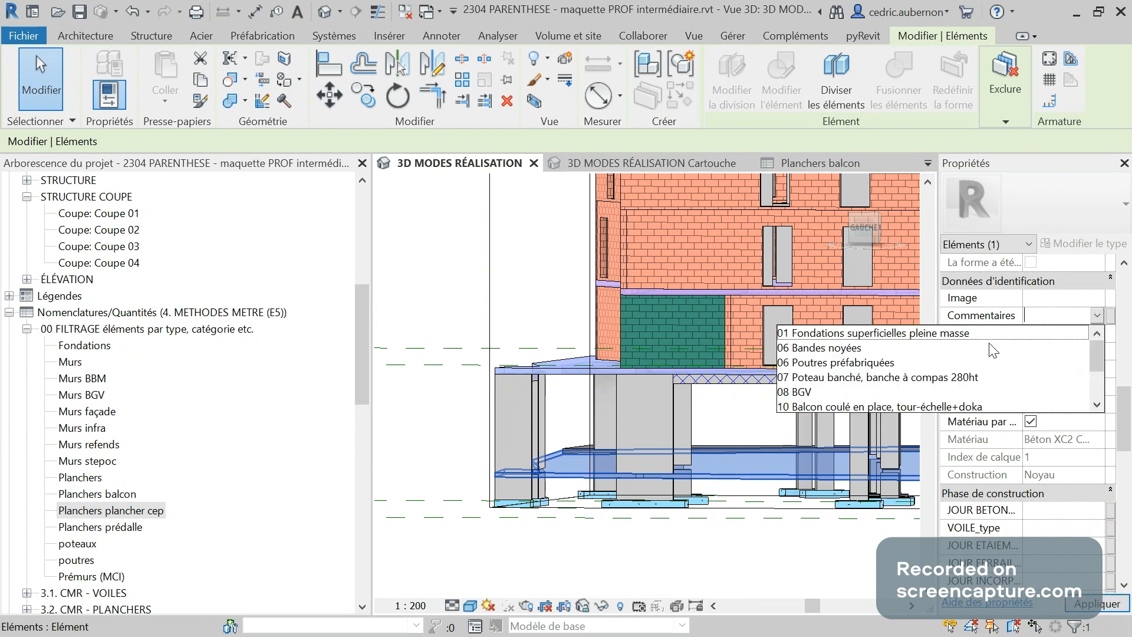
click(1048, 319)
text(0)
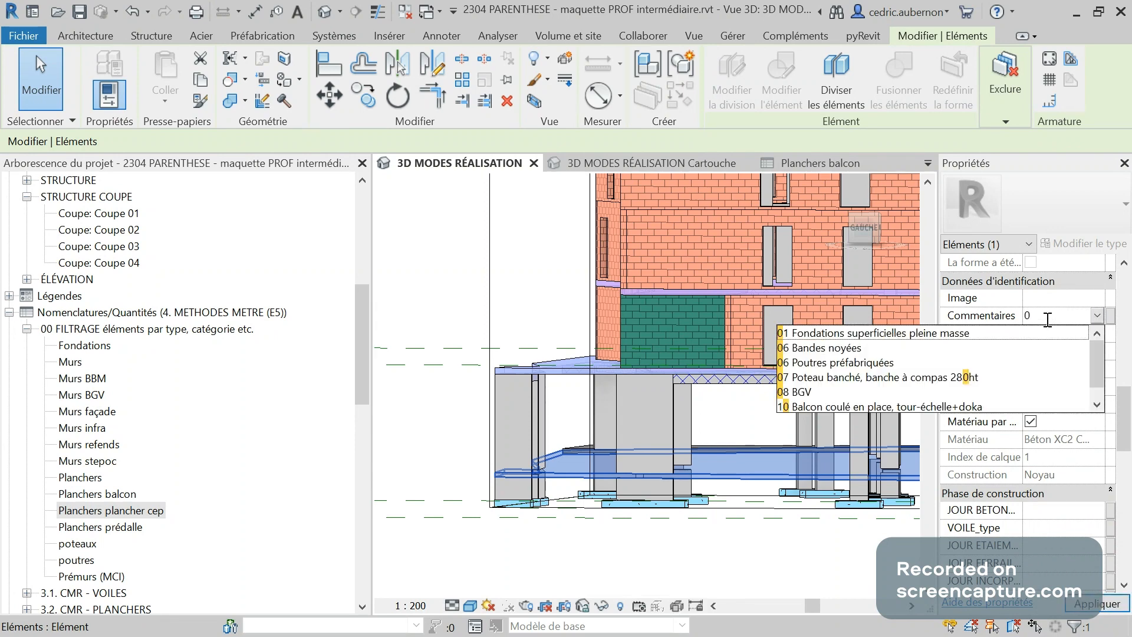
text(2 Dal)
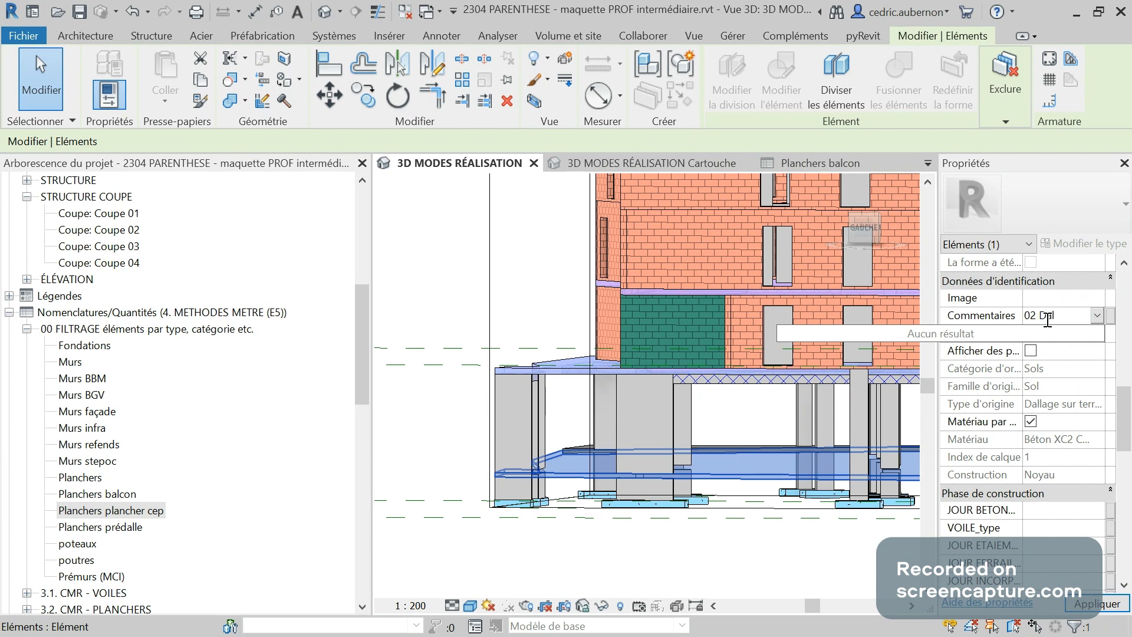
text(lage)
key(Return)
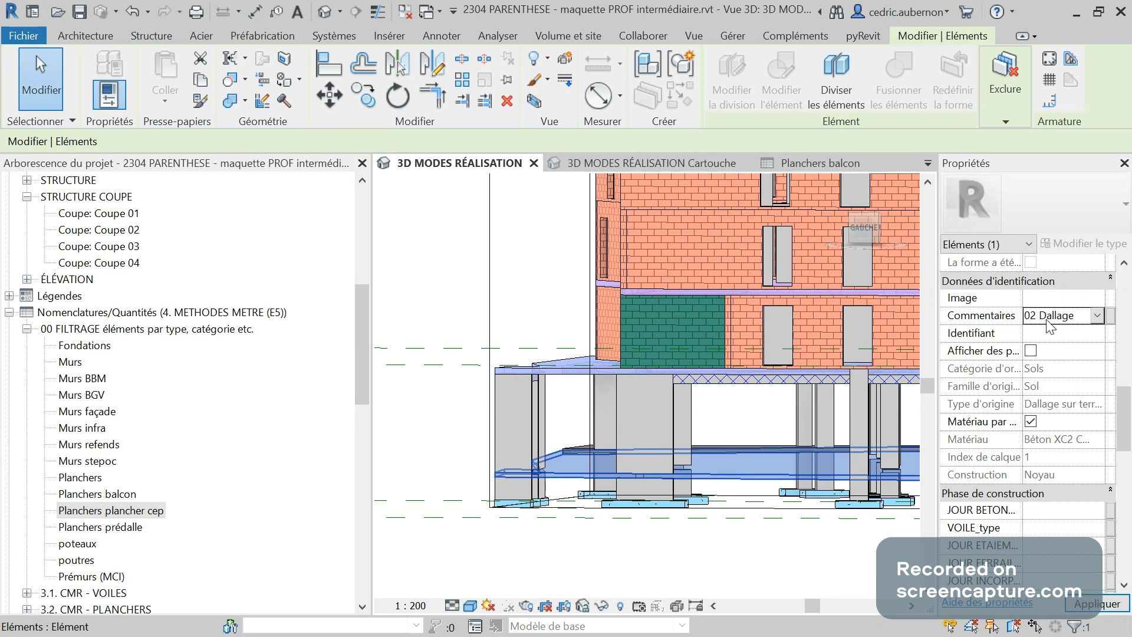
click(577, 566)
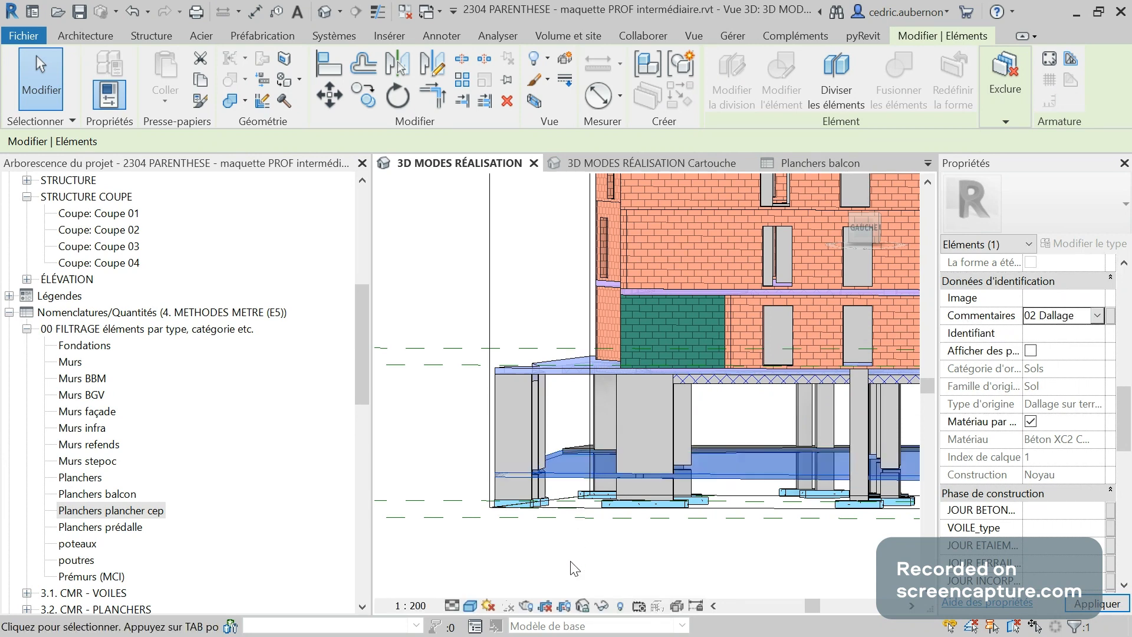
Check the slab on grade's colouring in the 3D view and examine the properties of a basement end wall.
scroll(557, 549, down, 3)
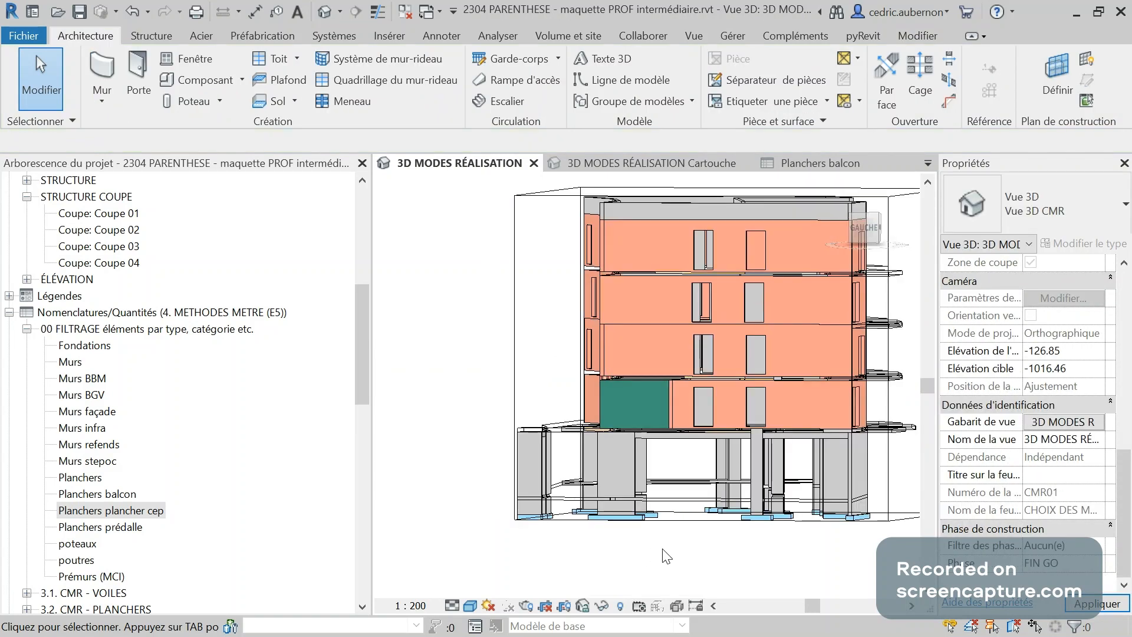
shift+middle_drag(793, 565, 833, 490)
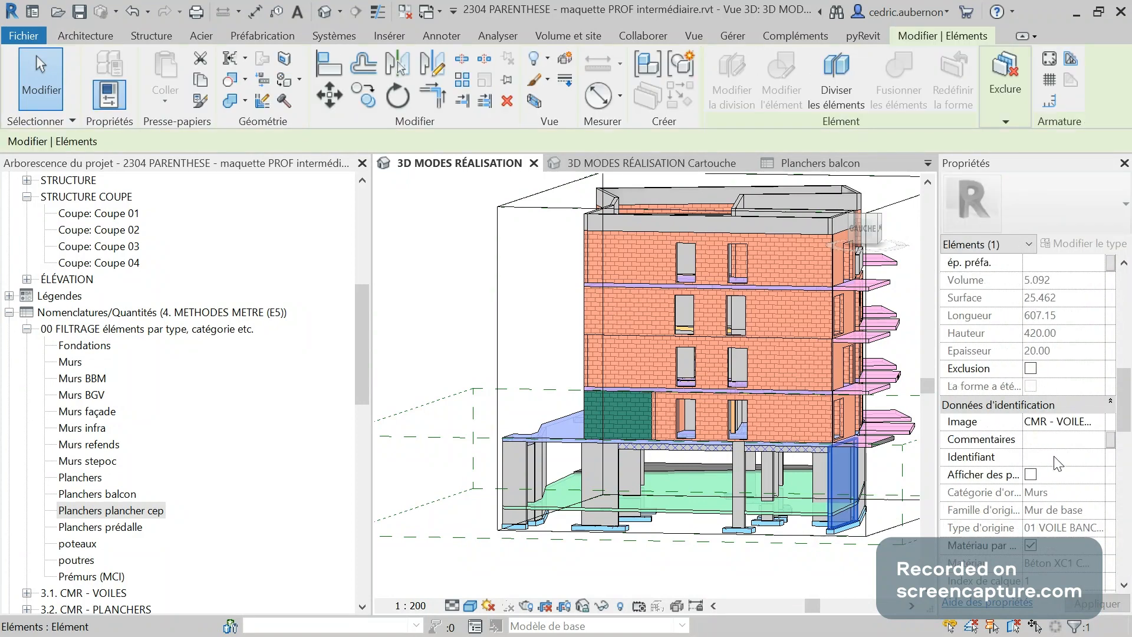
key(Escape)
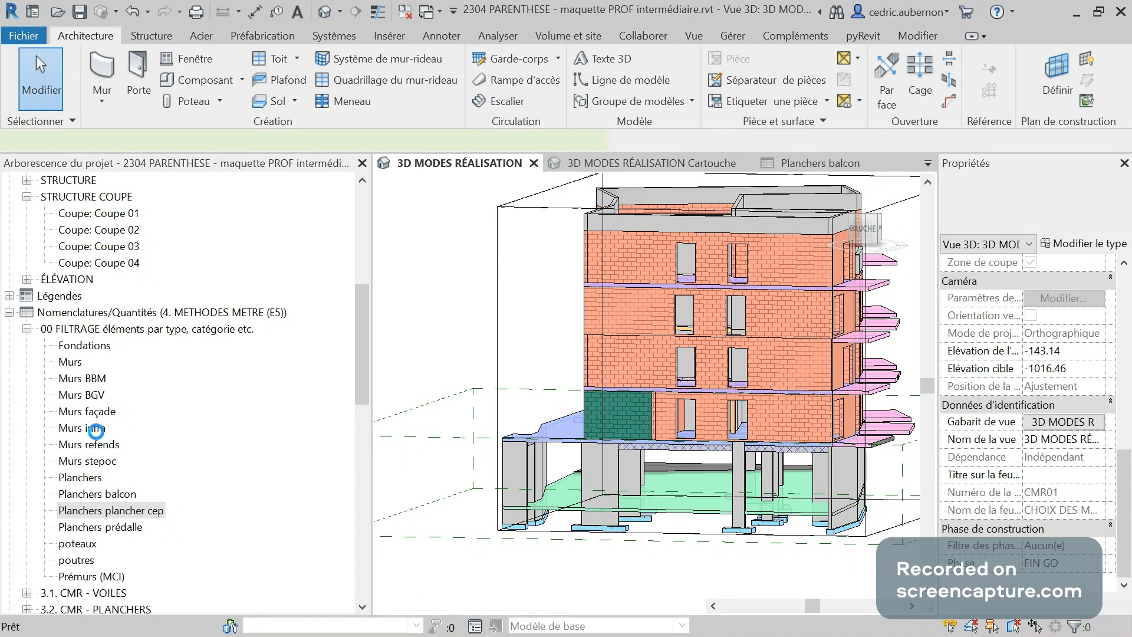
In the Murs infra schedule's filters, add a fourth rule: Type d'origine égal "01 VOILE BANCHÉ EXTÉRIEUR ép 20cm".
double_click(95, 429)
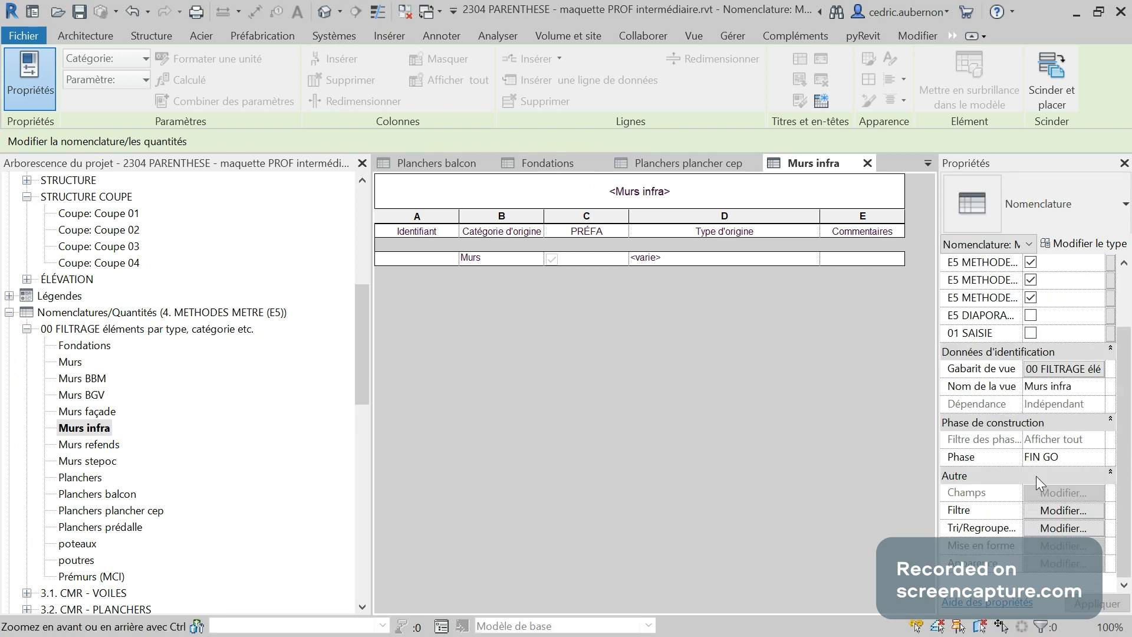
click(1051, 512)
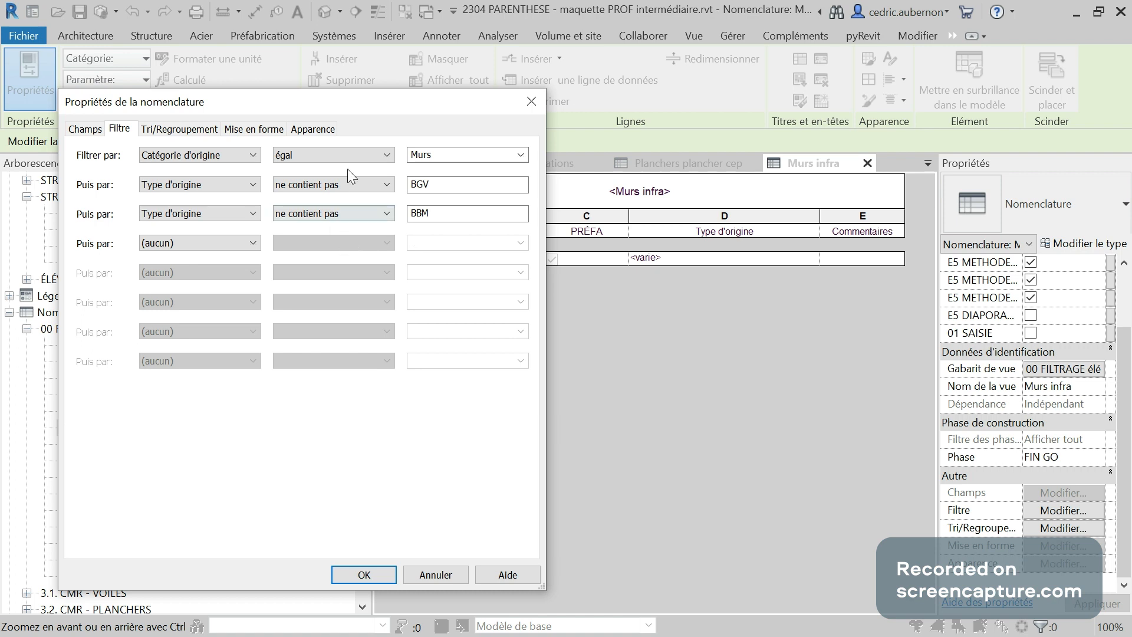
click(253, 244)
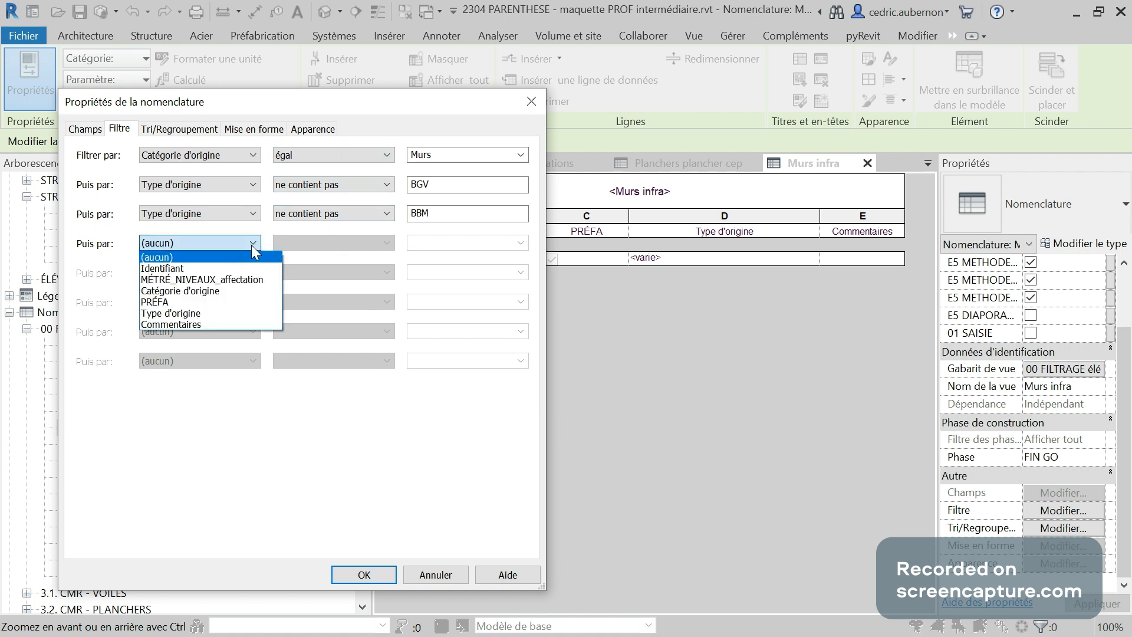
click(250, 313)
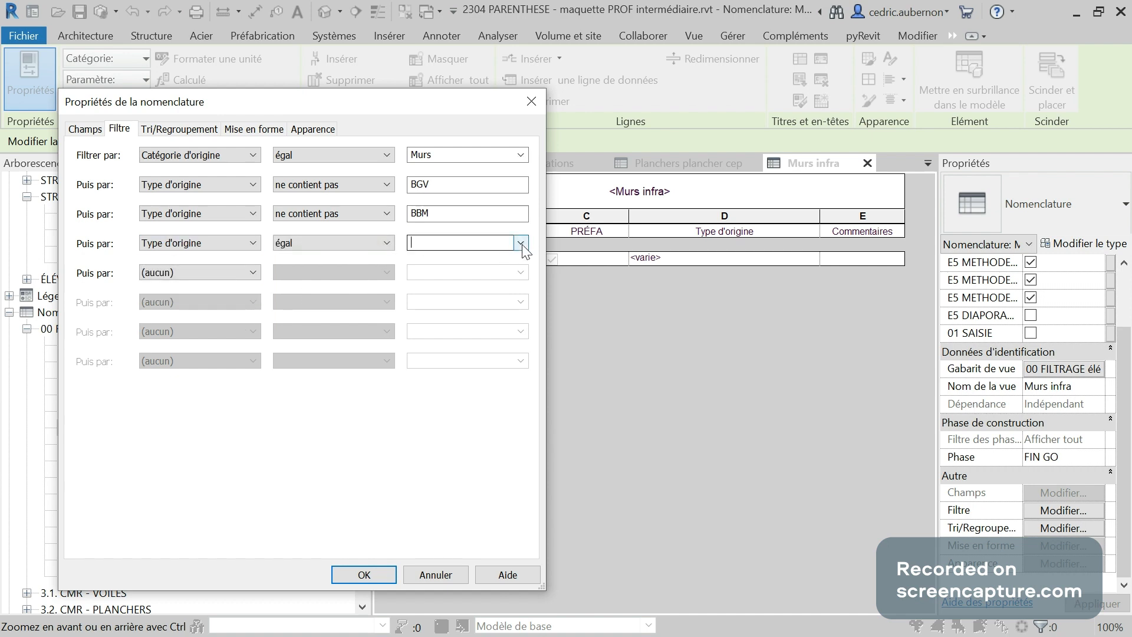
click(520, 244)
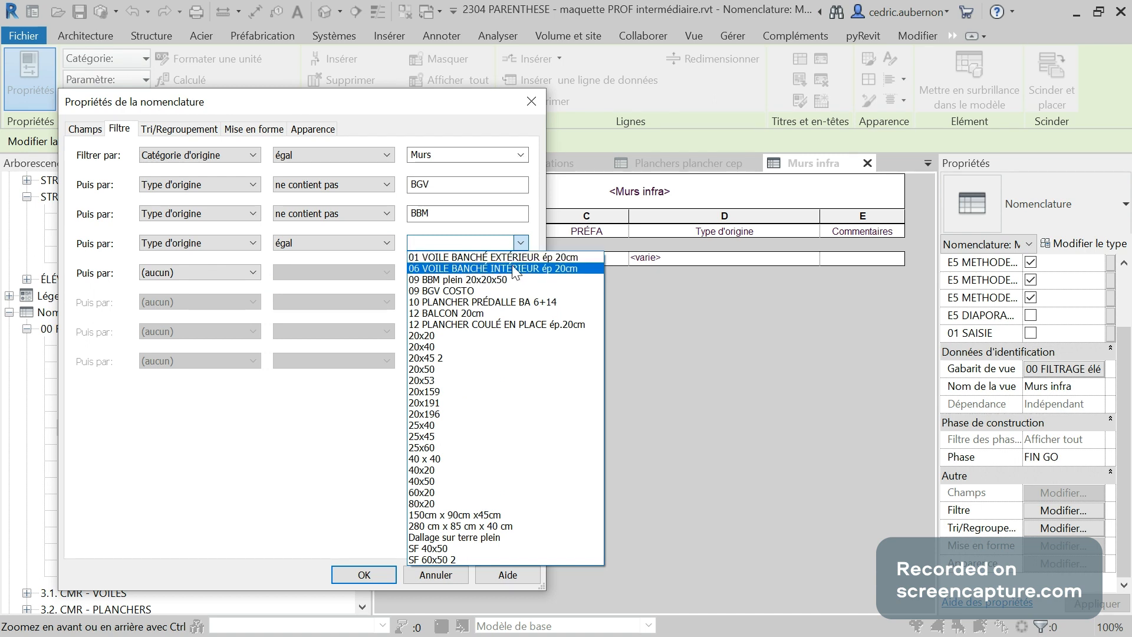
click(513, 270)
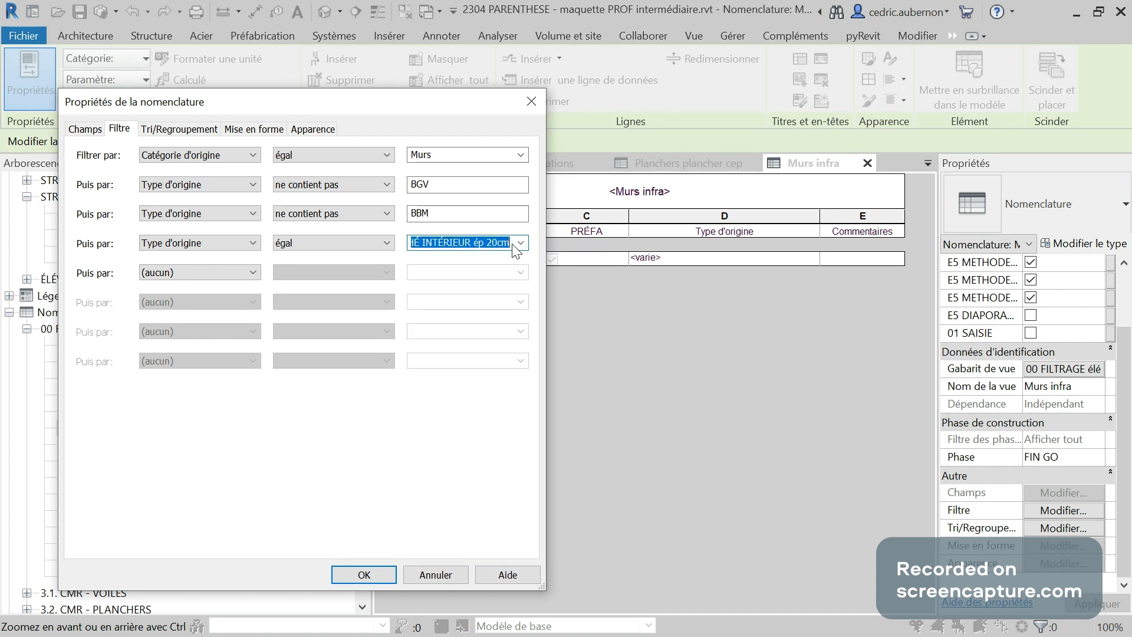
click(521, 242)
click(518, 260)
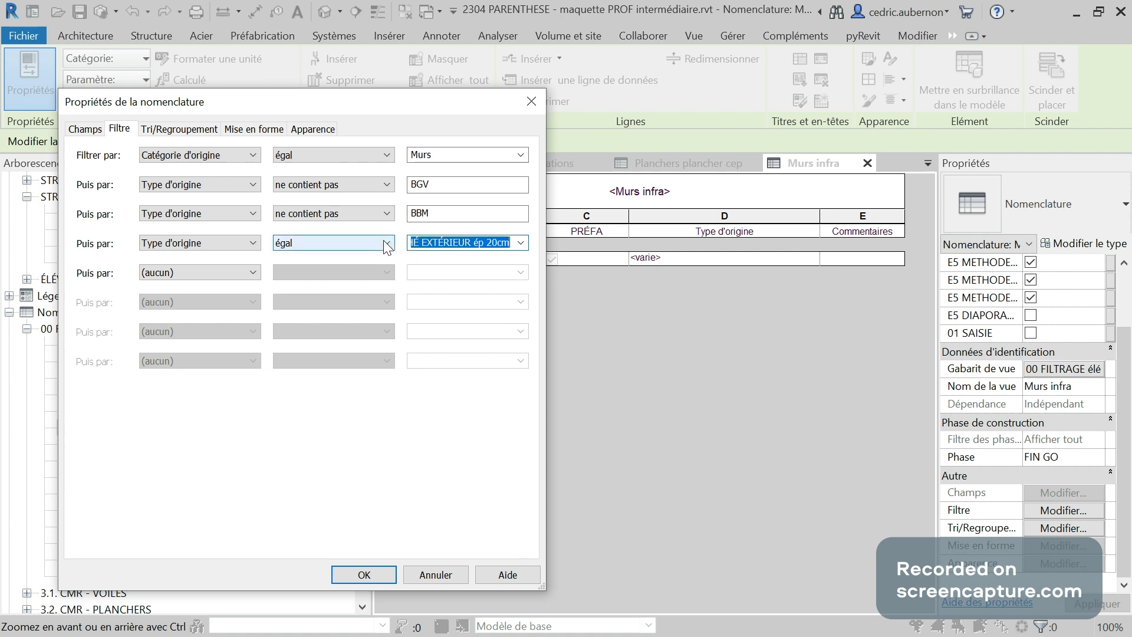
Change the schedule's fourth filter rule to Type d'origine contient "EXTÉRIEUR" and apply the filters.
double_click(439, 243)
key(ctrl+c)
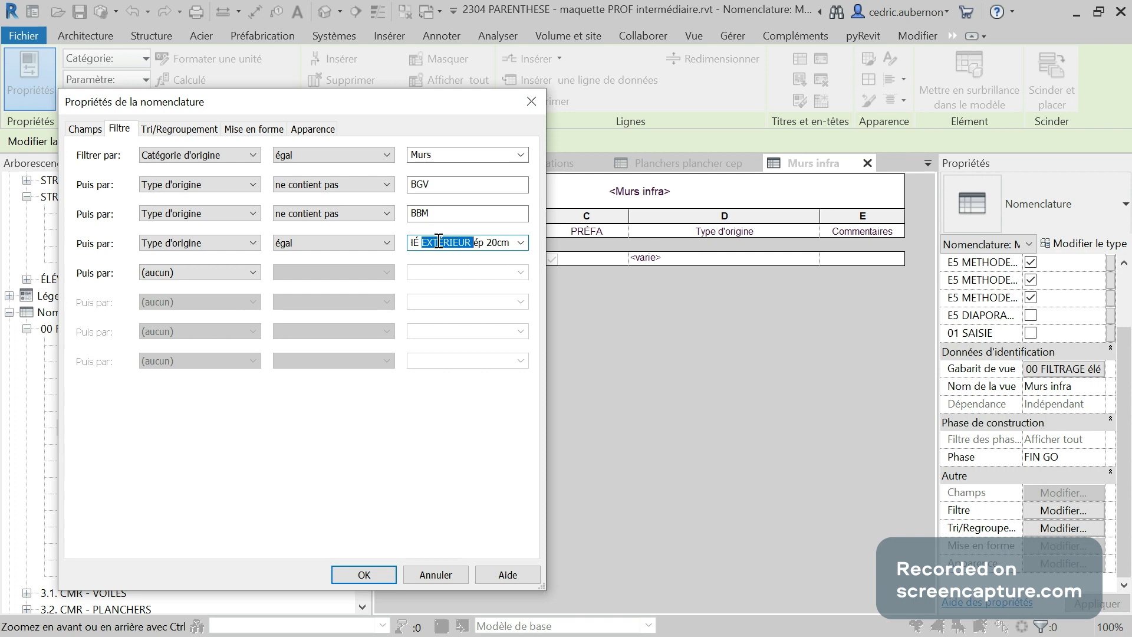
click(384, 243)
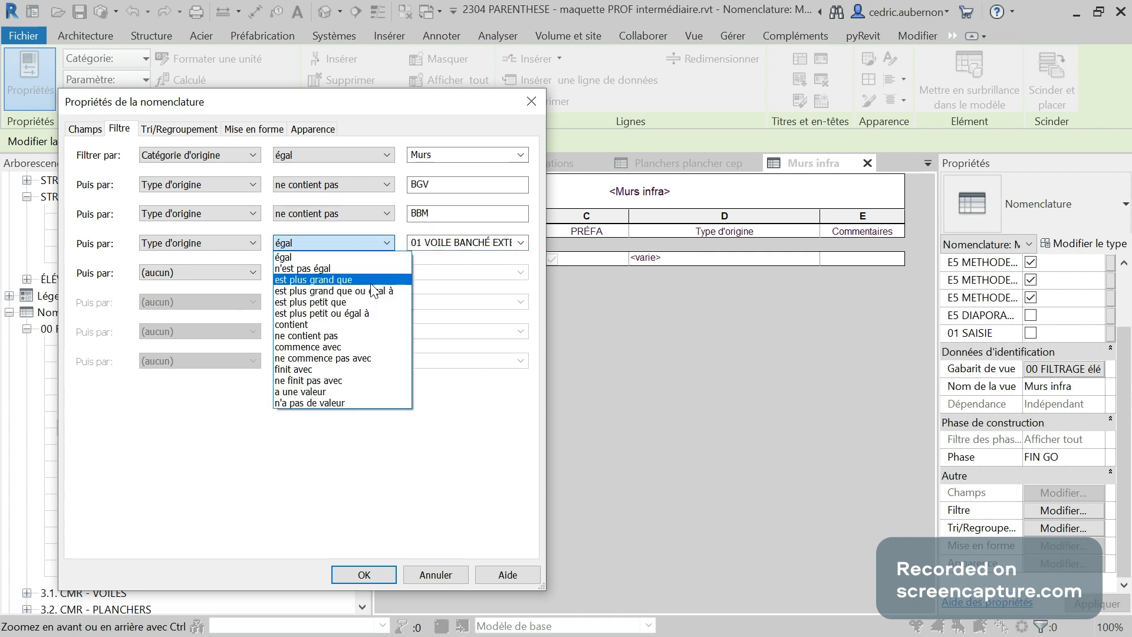
click(366, 324)
click(442, 243)
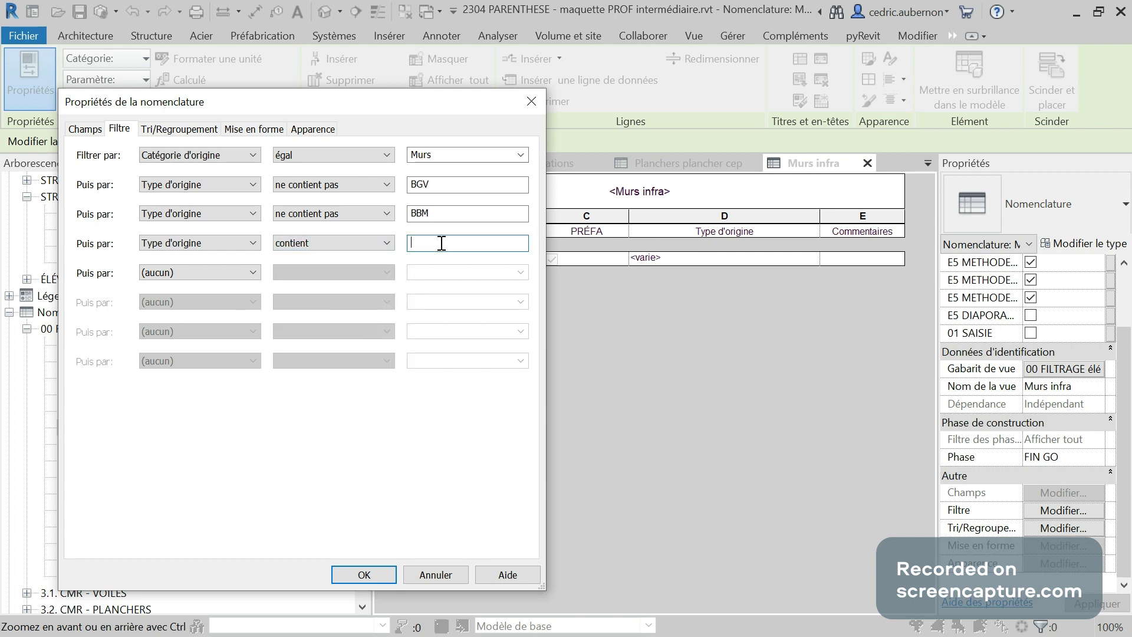
key(ctrl+v)
click(363, 574)
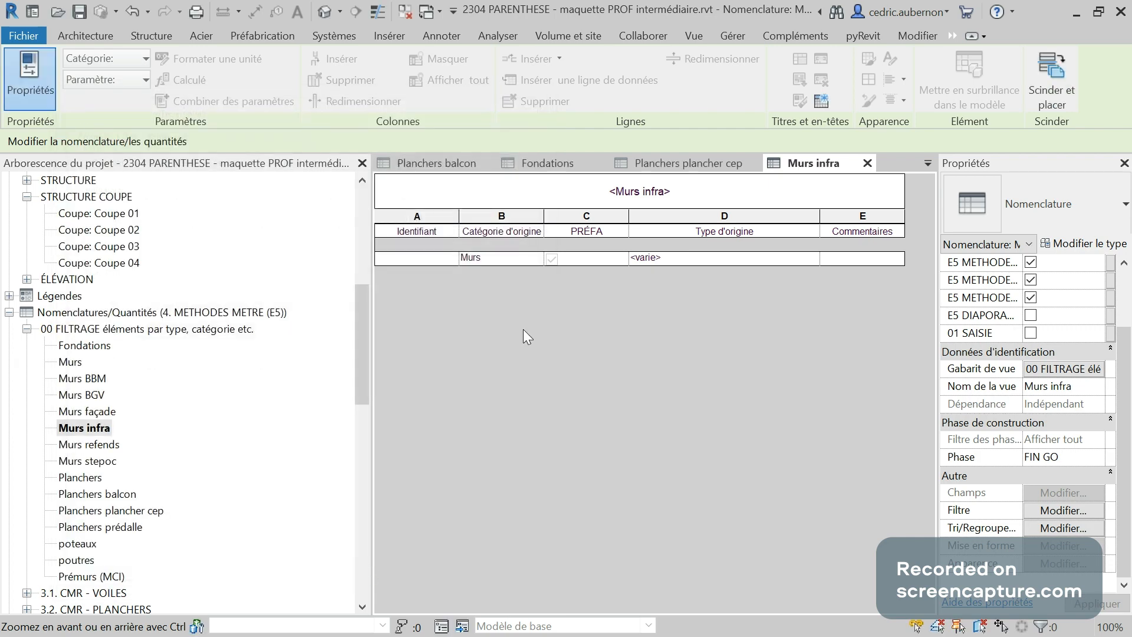
Highlight the walls of the Murs infra schedule row in the 3D model and inspect which ones are selected.
click(655, 260)
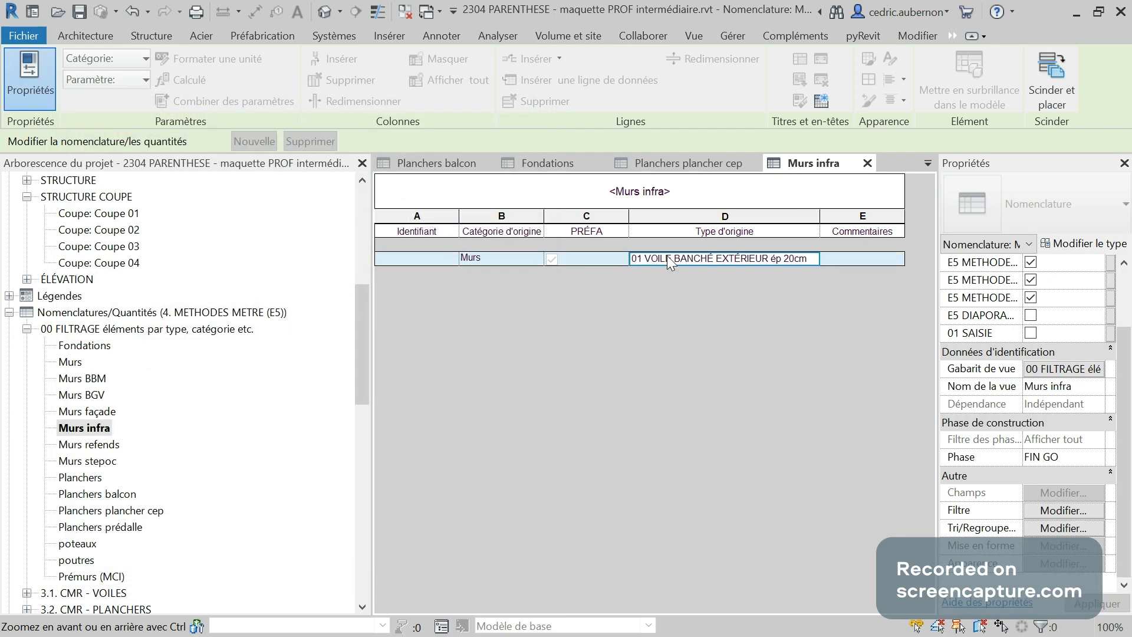
click(968, 80)
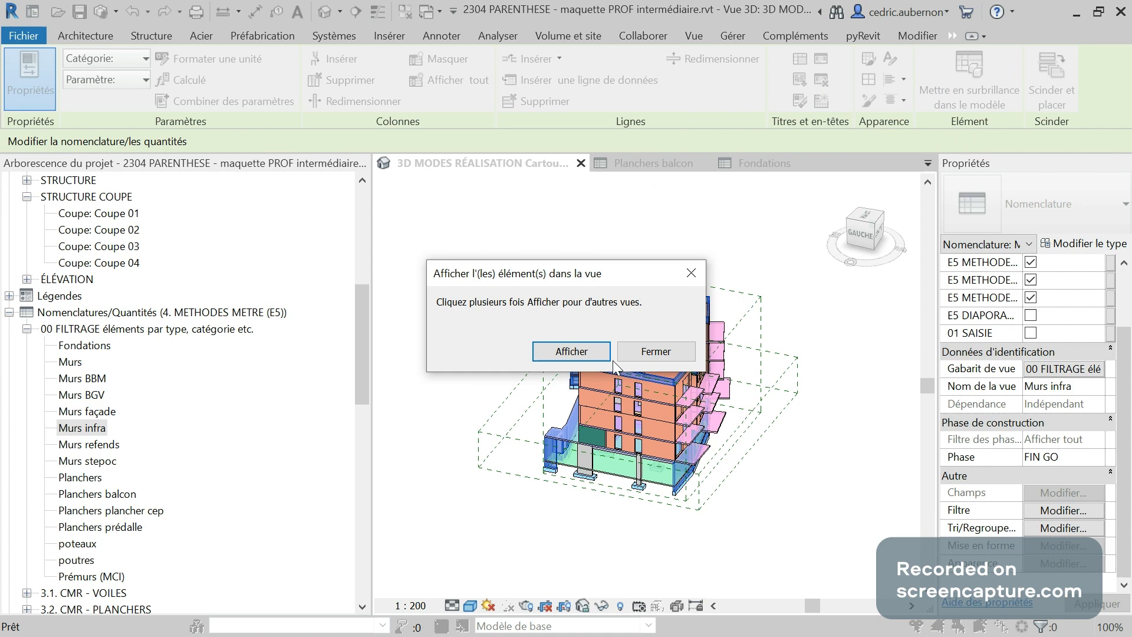
click(648, 355)
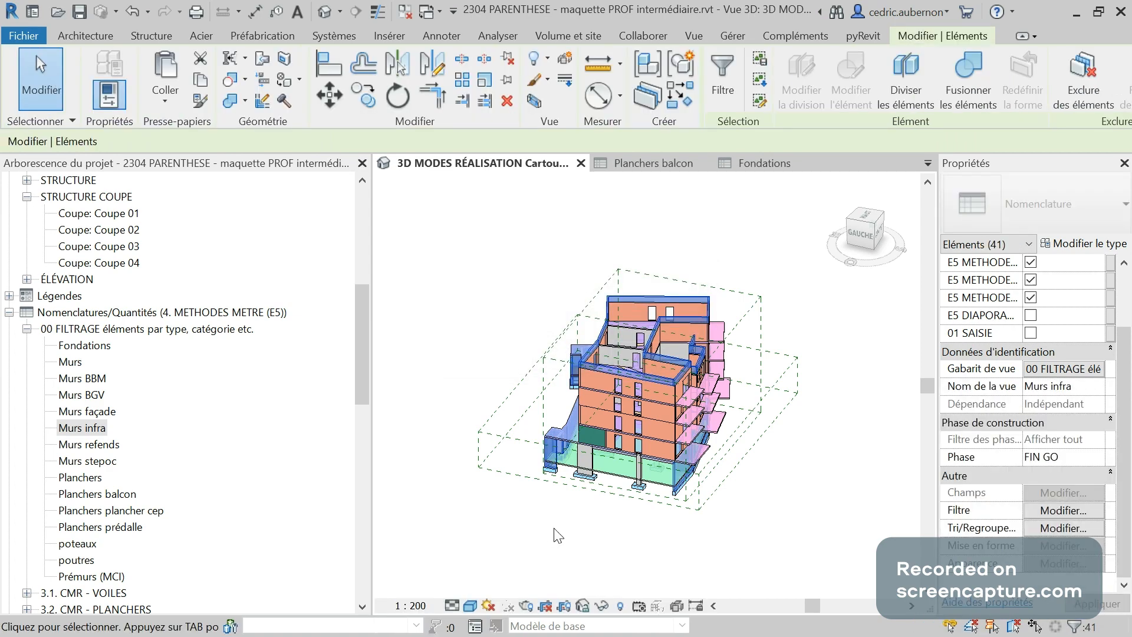
shift+middle_drag(559, 534, 535, 518)
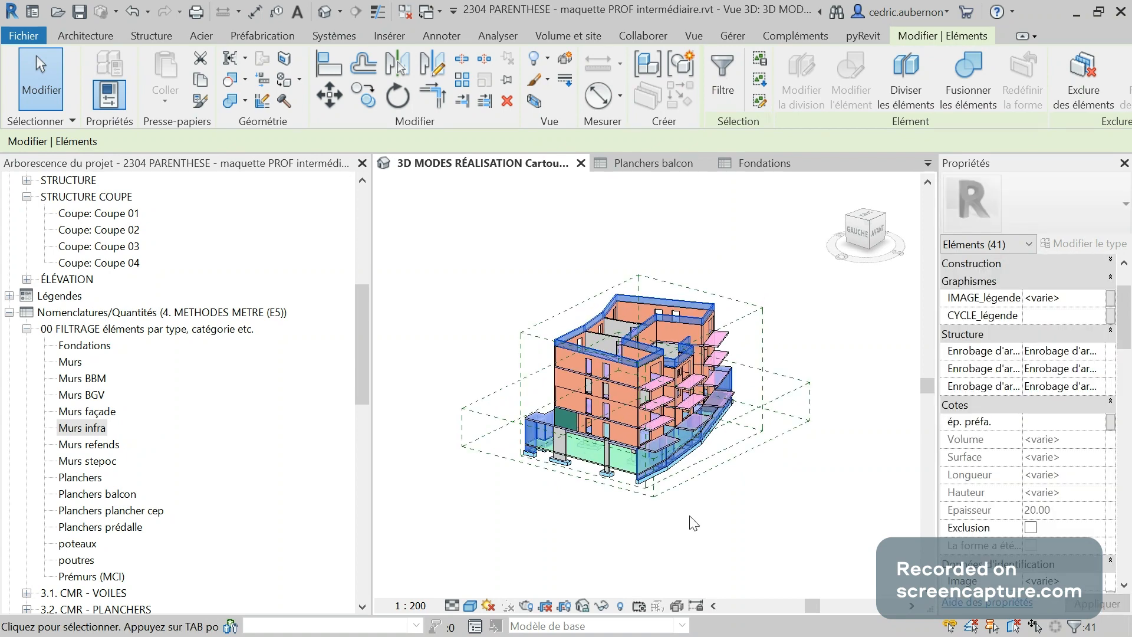
Enter a new comment beginning with "03 Voile infra" for the selected exterior walls.
scroll(1087, 522, down, 2)
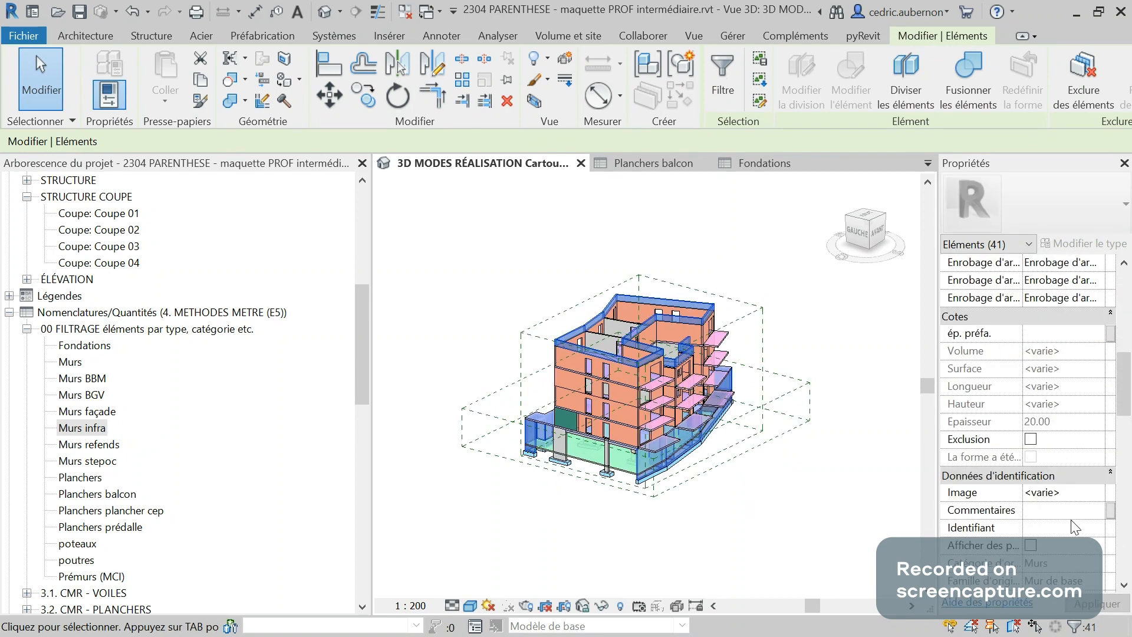
click(1096, 512)
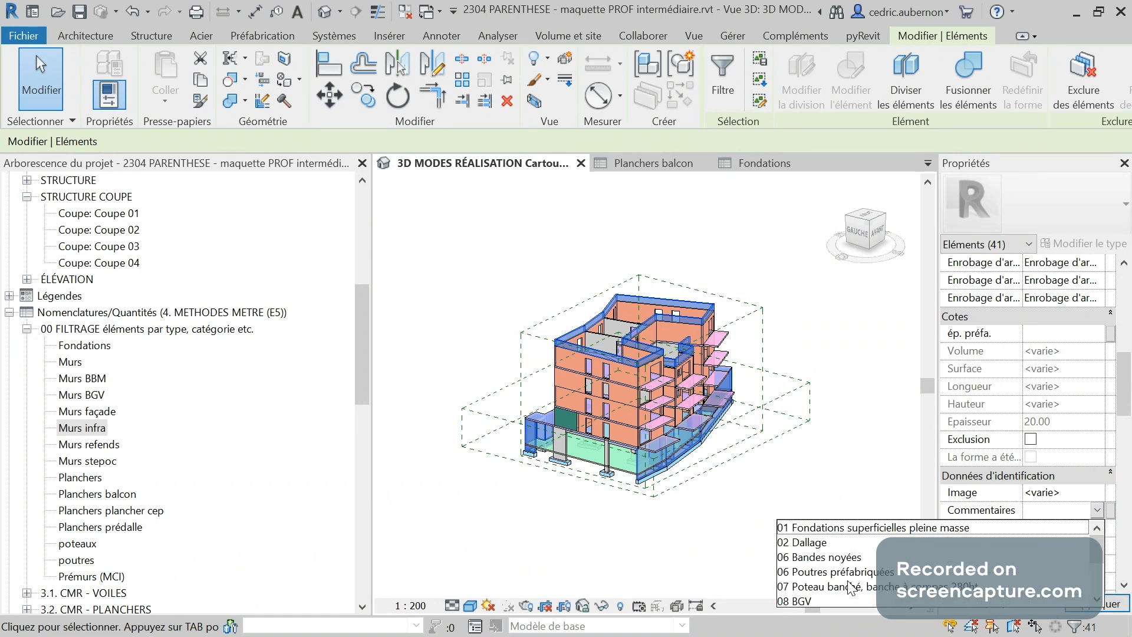
scroll(832, 563, down, 1)
scroll(829, 561, down, 2)
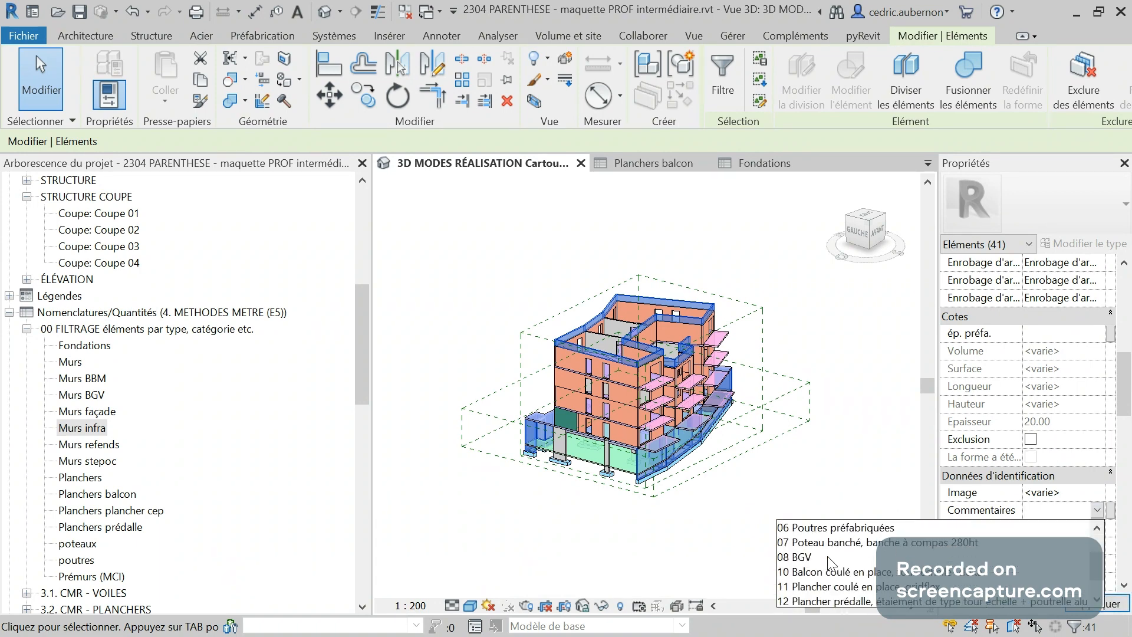
scroll(815, 558, up, 3)
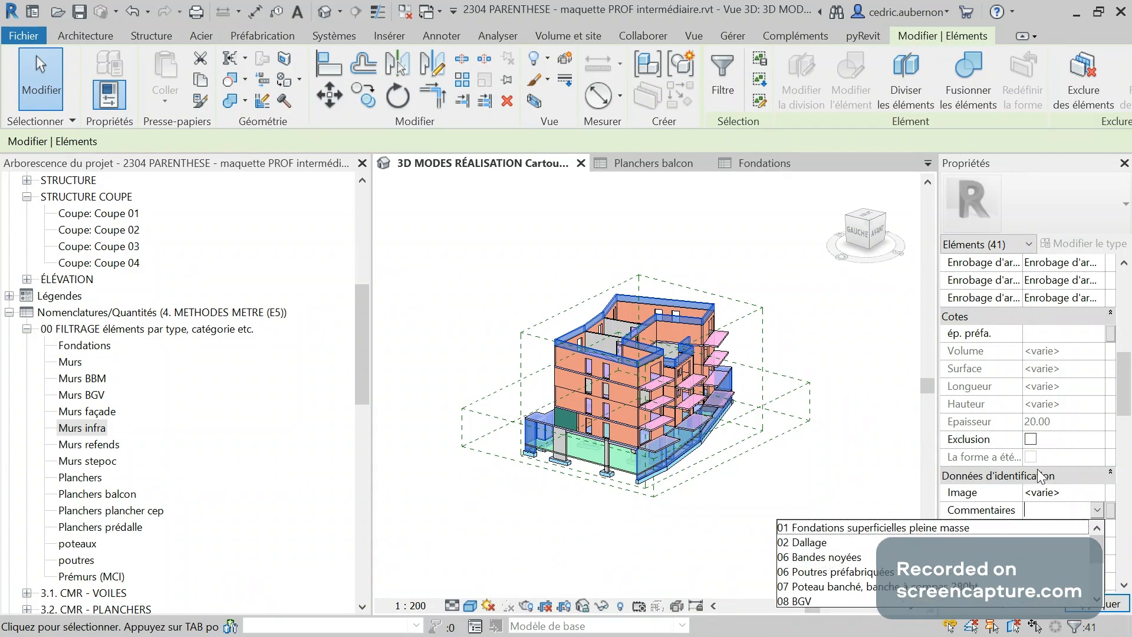
click(1054, 510)
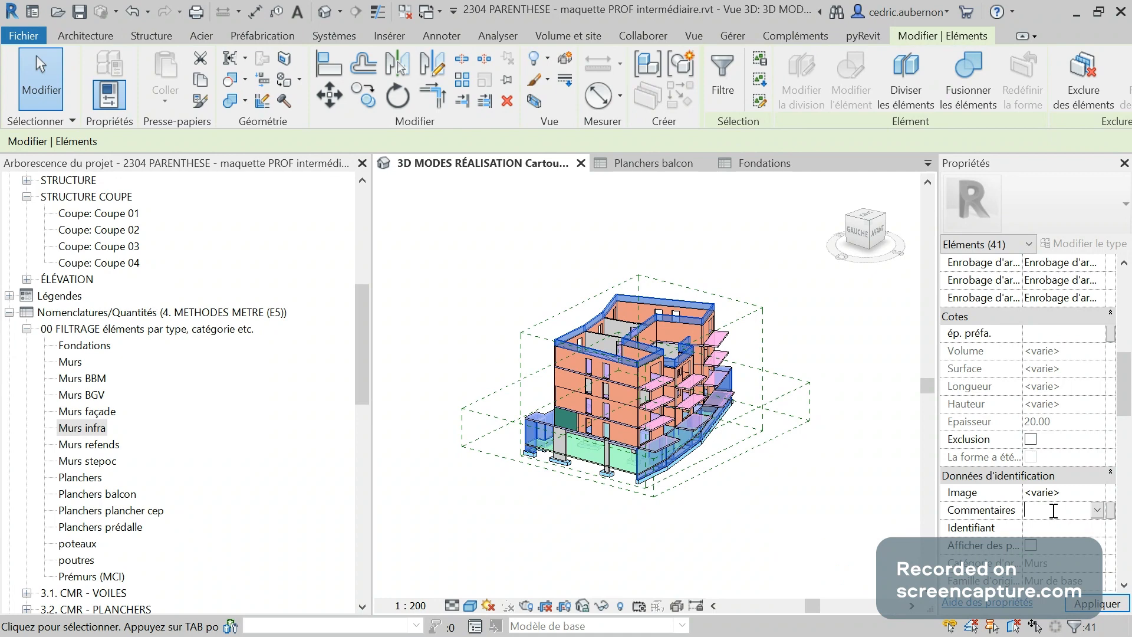
text(03)
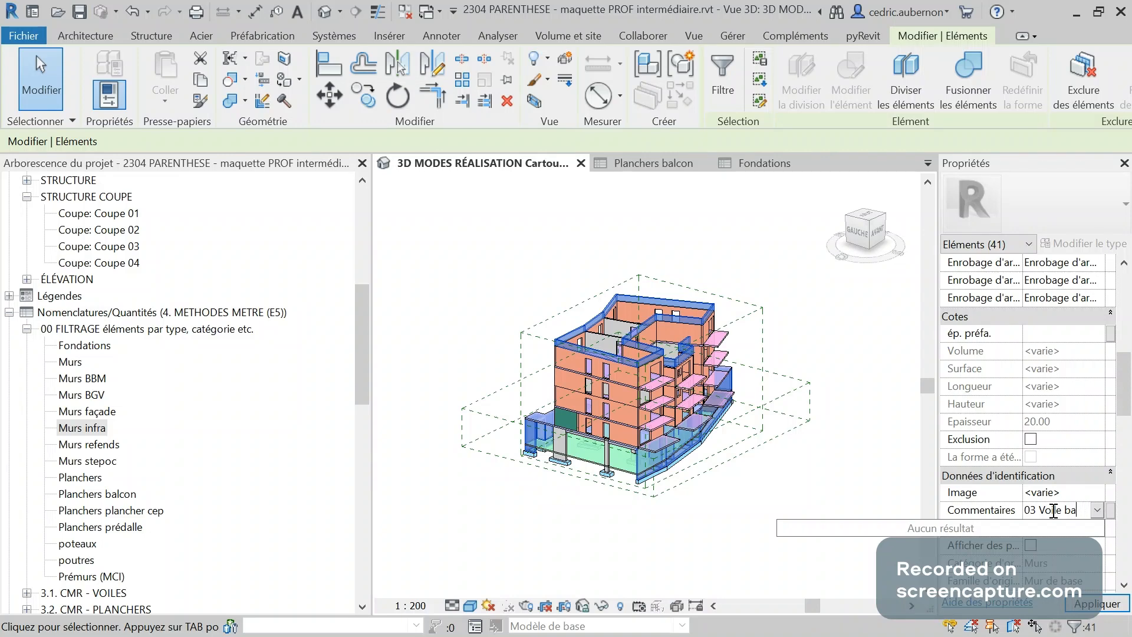
text(Voile contre terre infra c...)
key(End)
key(Return)
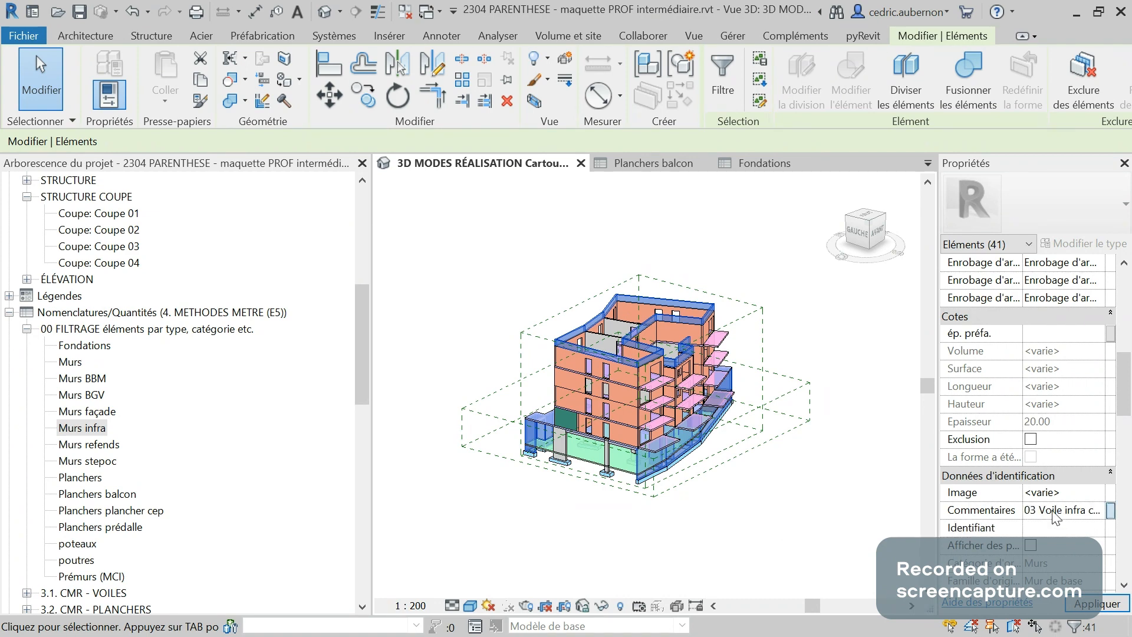
key(space)
text(banche à)
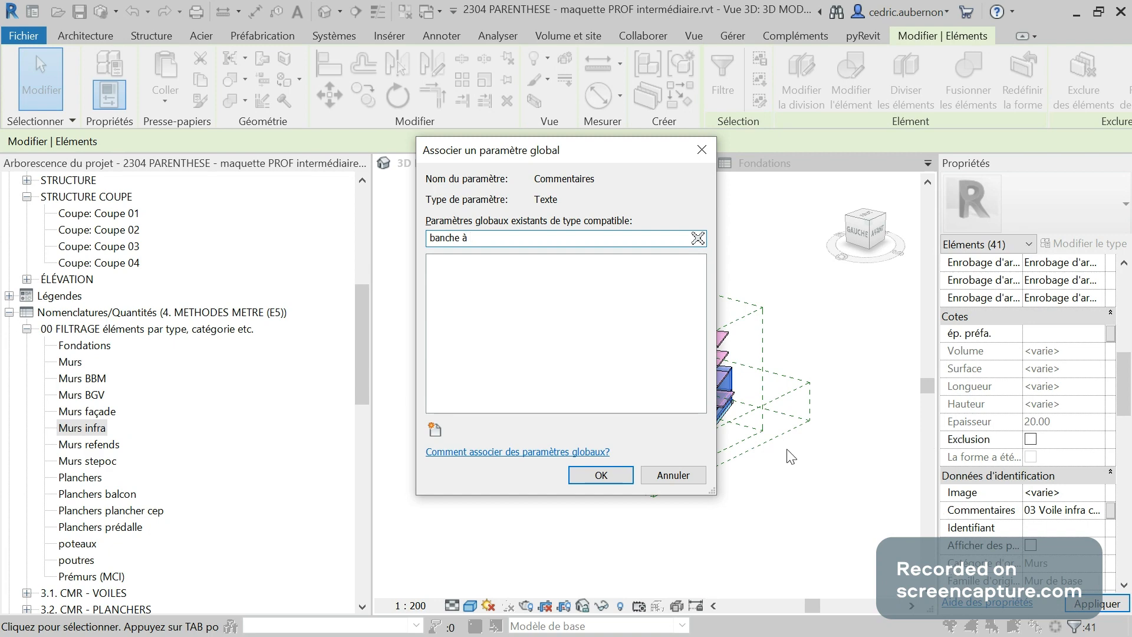
click(675, 475)
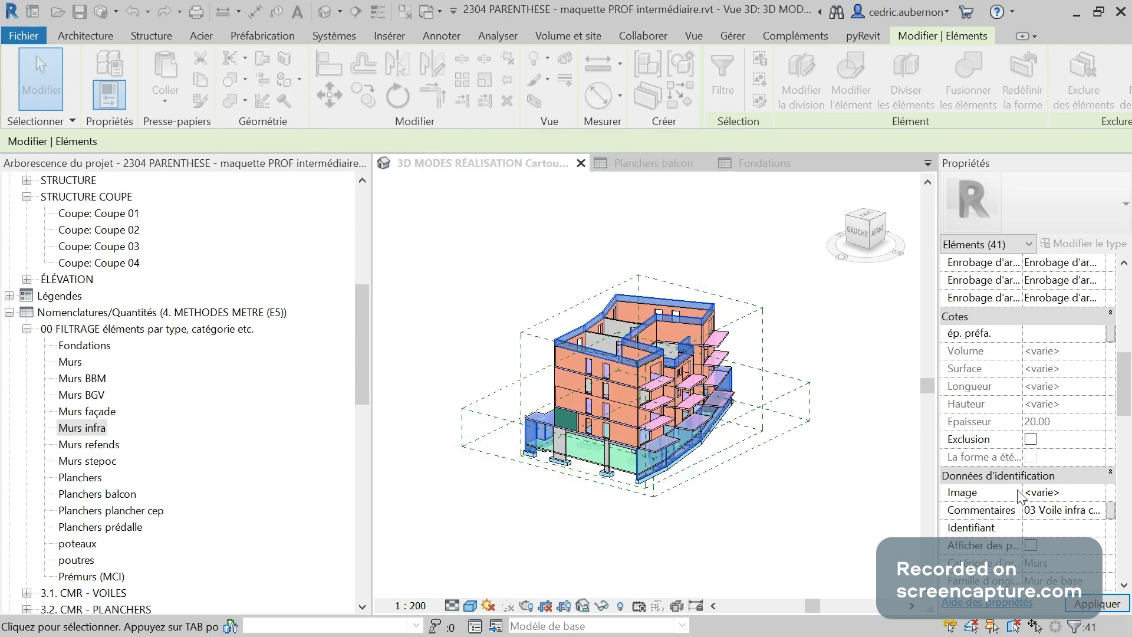
Complete the selected exterior walls' comment as "03 Voile infra contre terre, banches SH150+280 à stabilisation arrière" and clear the selection.
click(1090, 512)
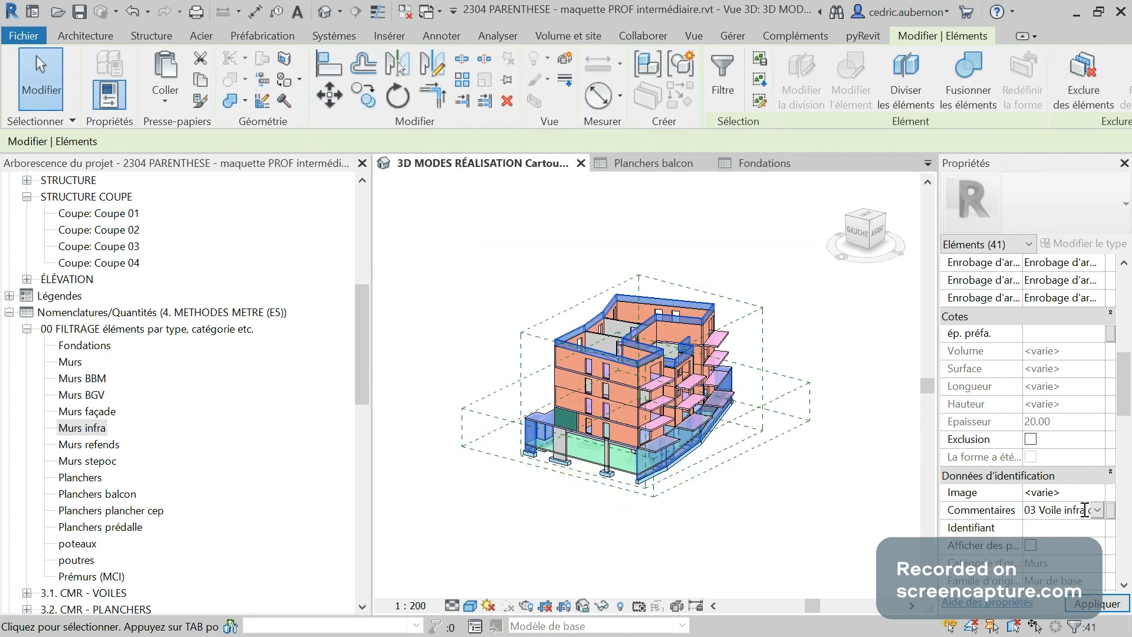
text(contre terre)
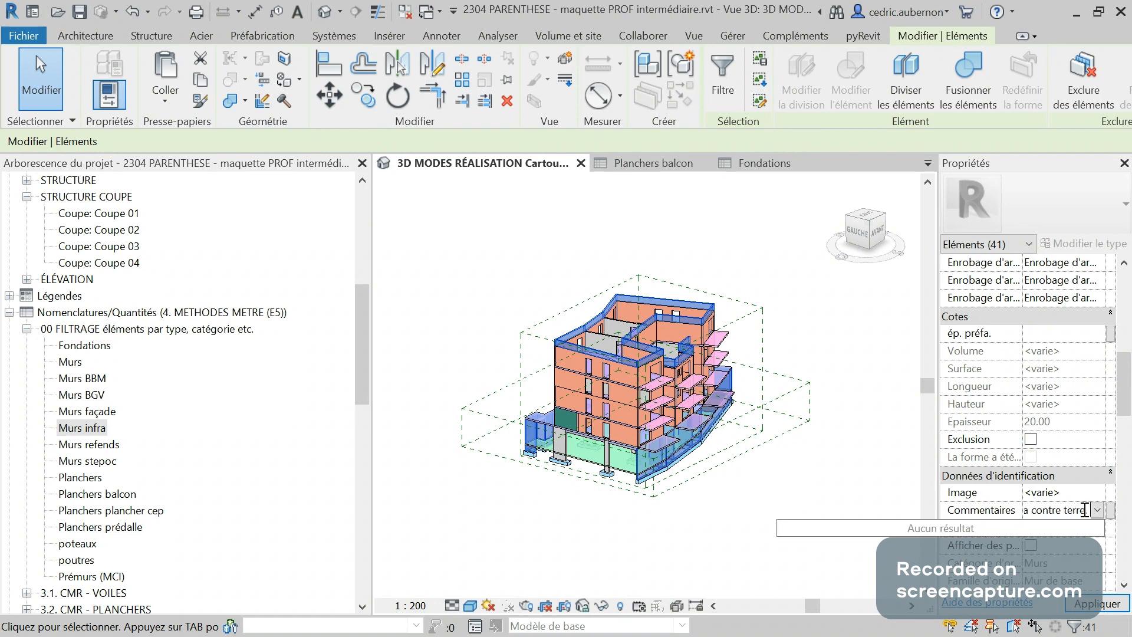
text( , ba)
text(nche)
text(s S)
text(H150)
text(+280)
text( à stabi)
text(lisation a)
text(rrière)
key(Return)
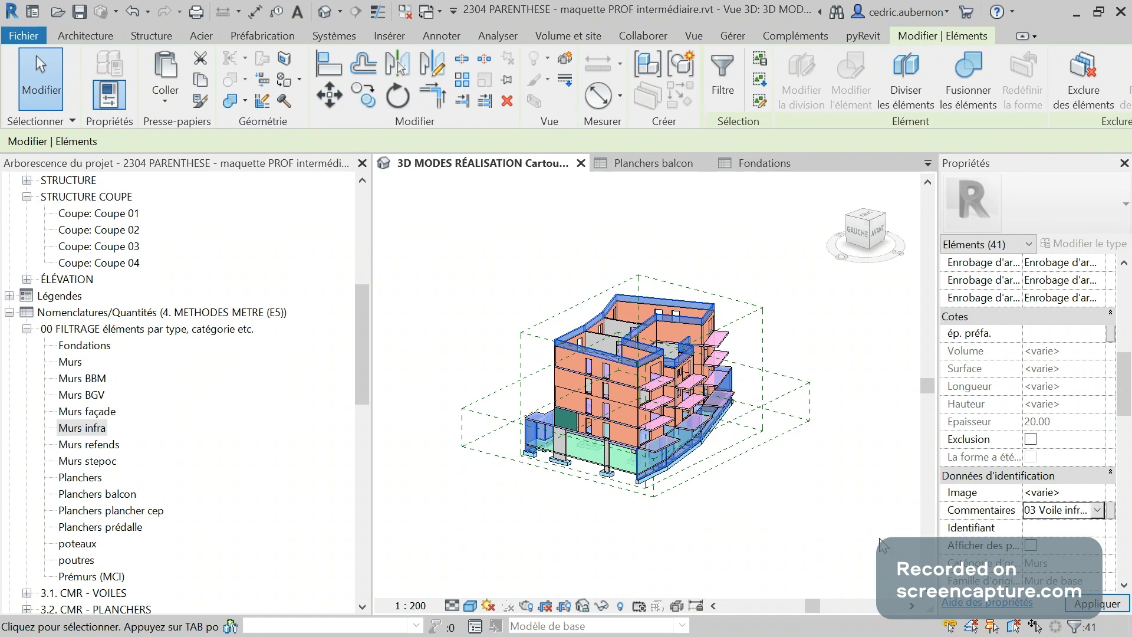
click(883, 545)
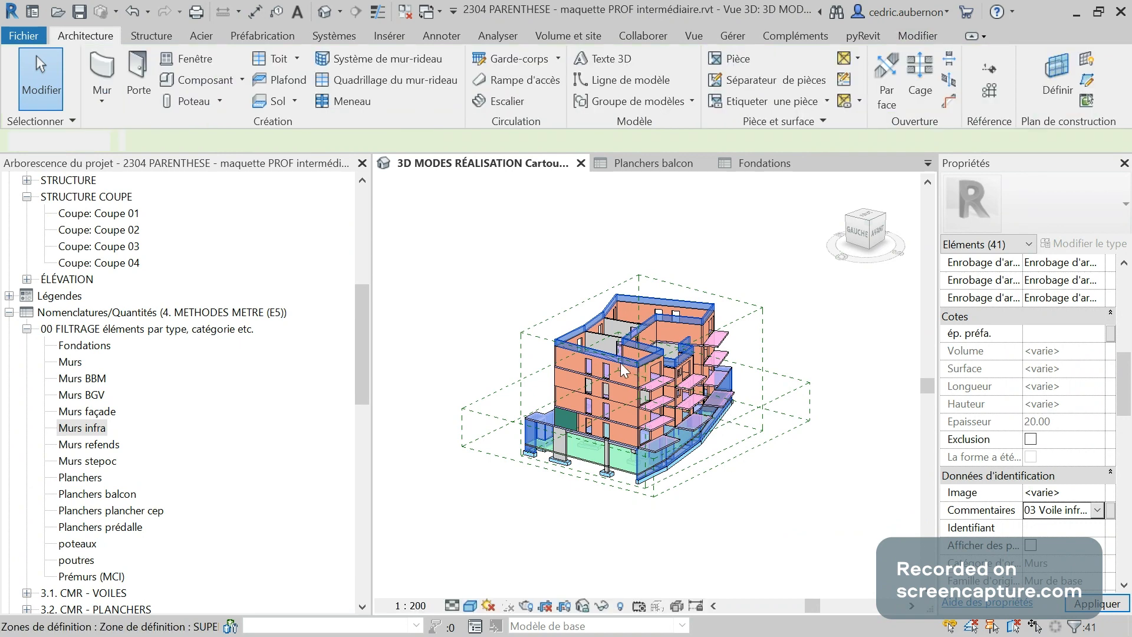
Select all the parapet walls along the top of the building from the left elevation view.
scroll(566, 345, up, 3)
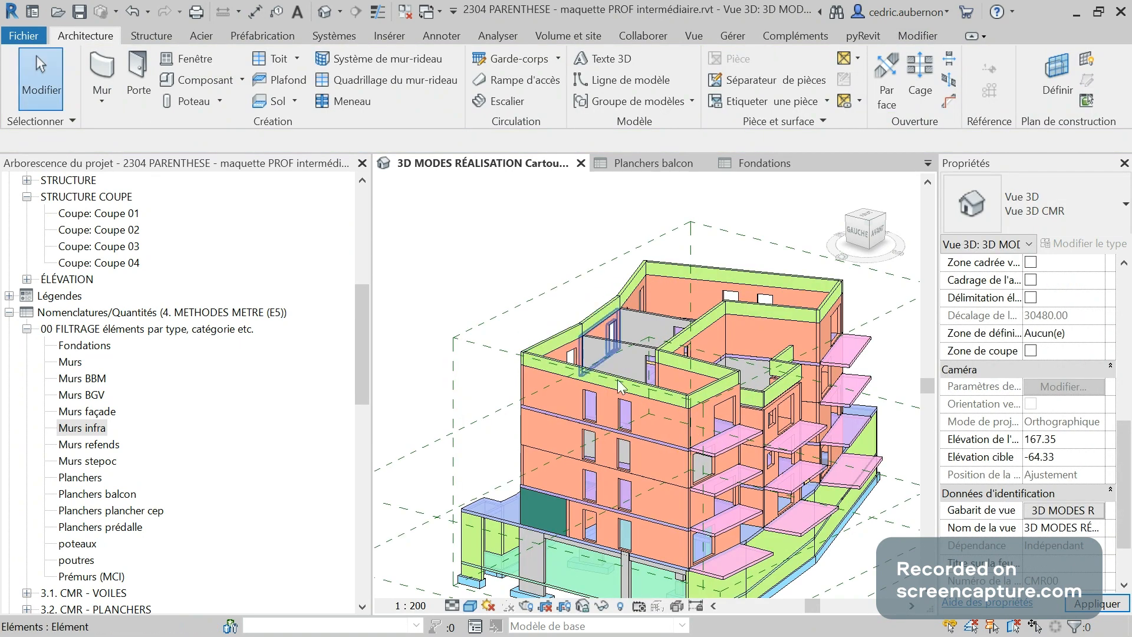
click(862, 231)
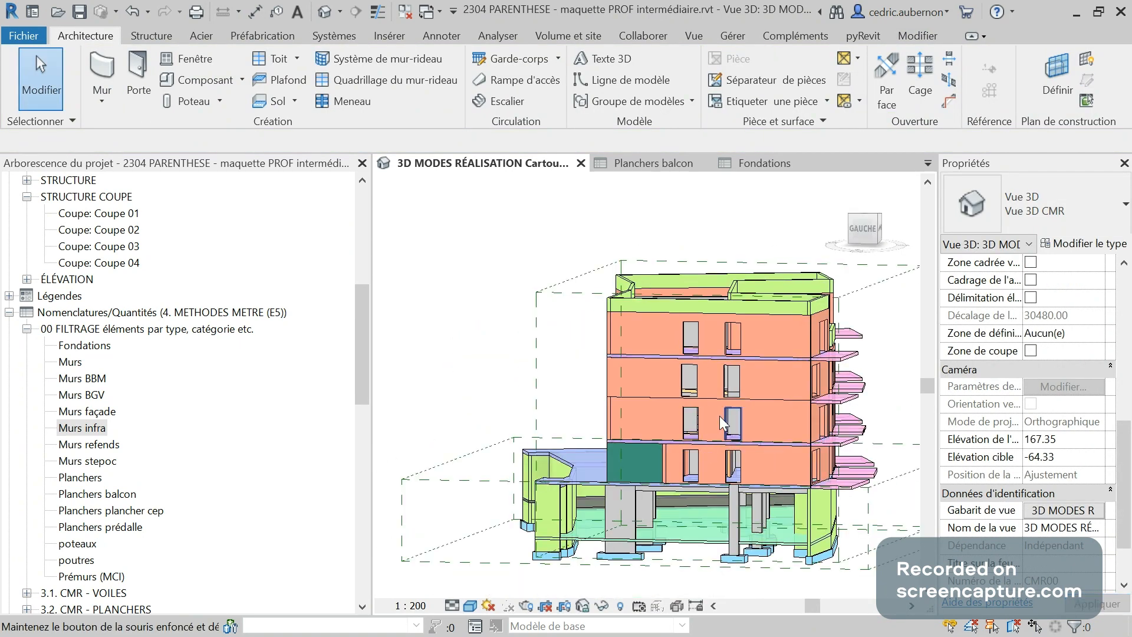
scroll(673, 348, up, 5)
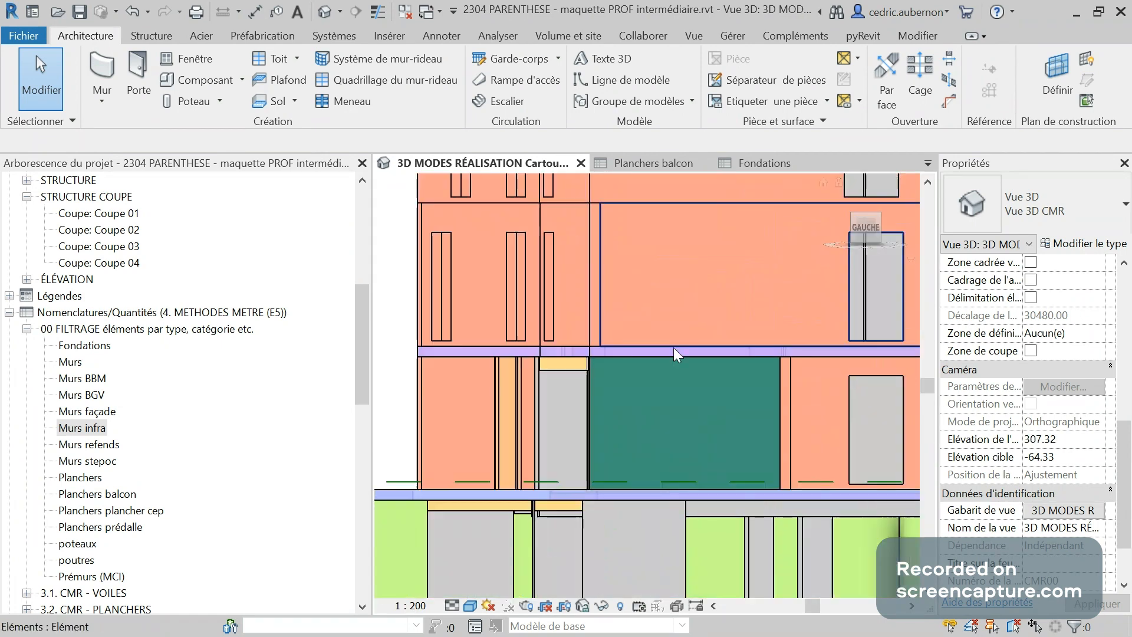
scroll(547, 464, down, 6)
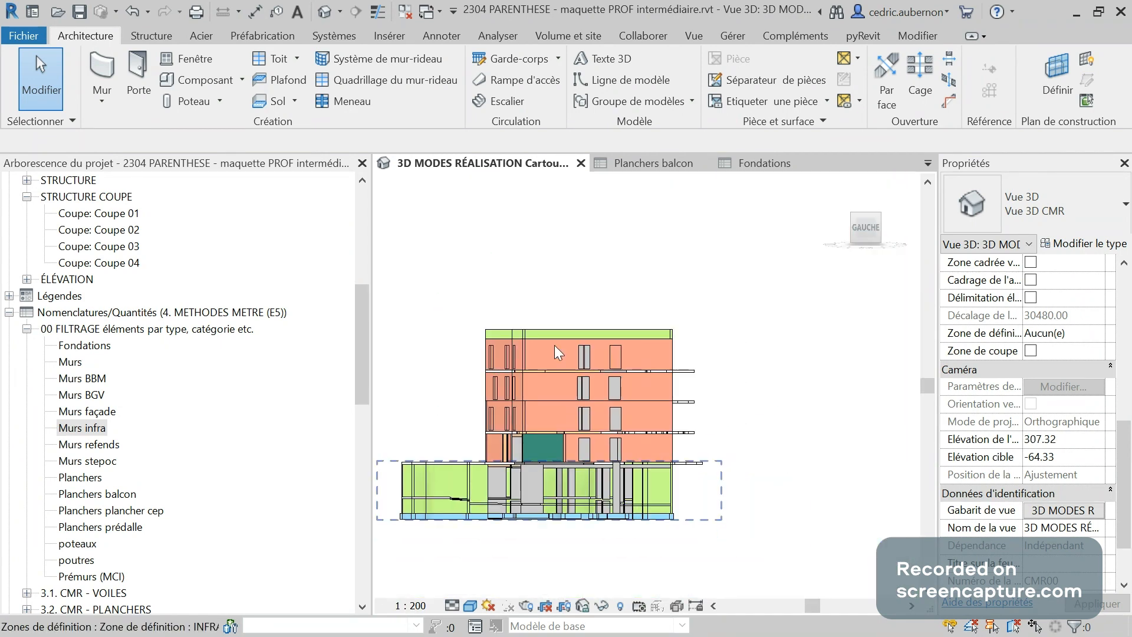
drag(445, 308, 765, 370)
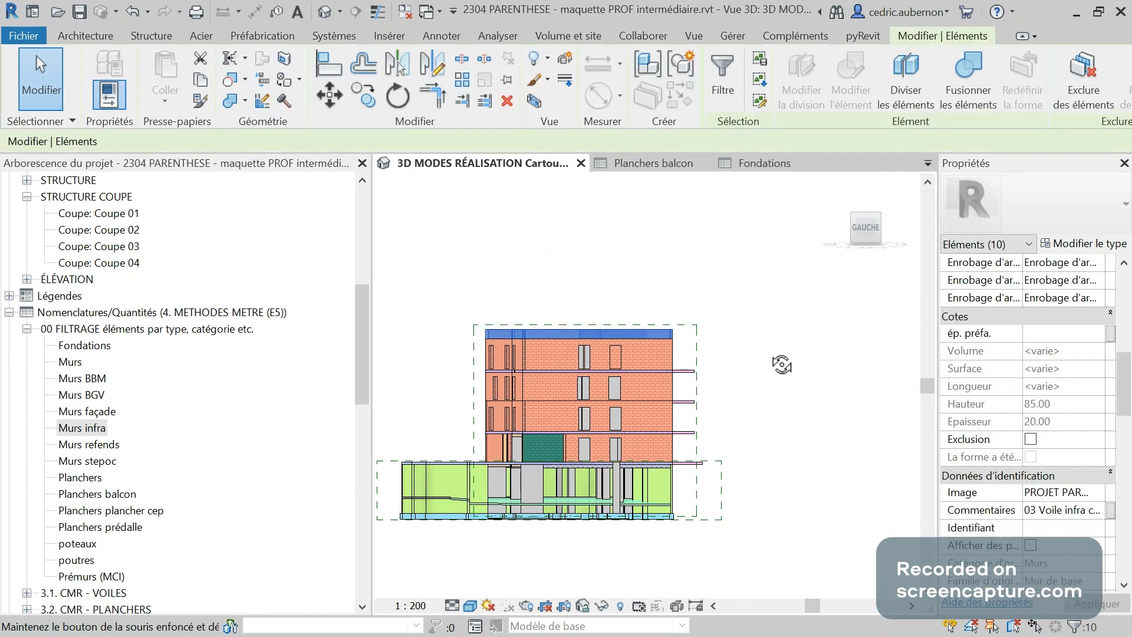
shift+middle_drag(784, 362, 725, 441)
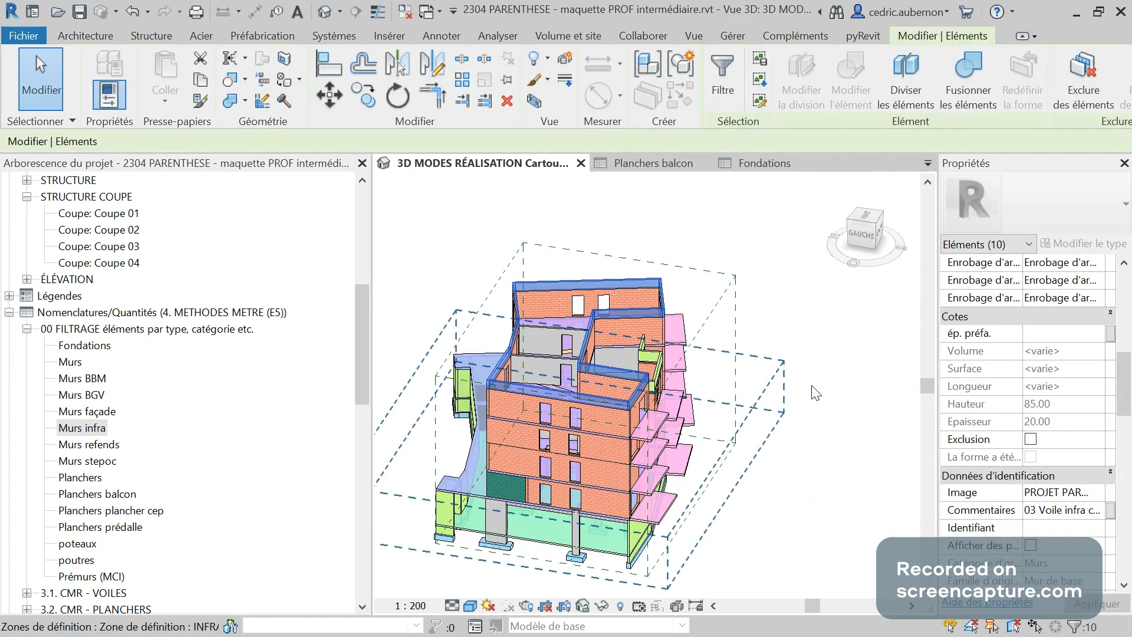
Set the comment of the selected rooftop parapets to "09 Brique à bancher" and apply it.
click(1102, 512)
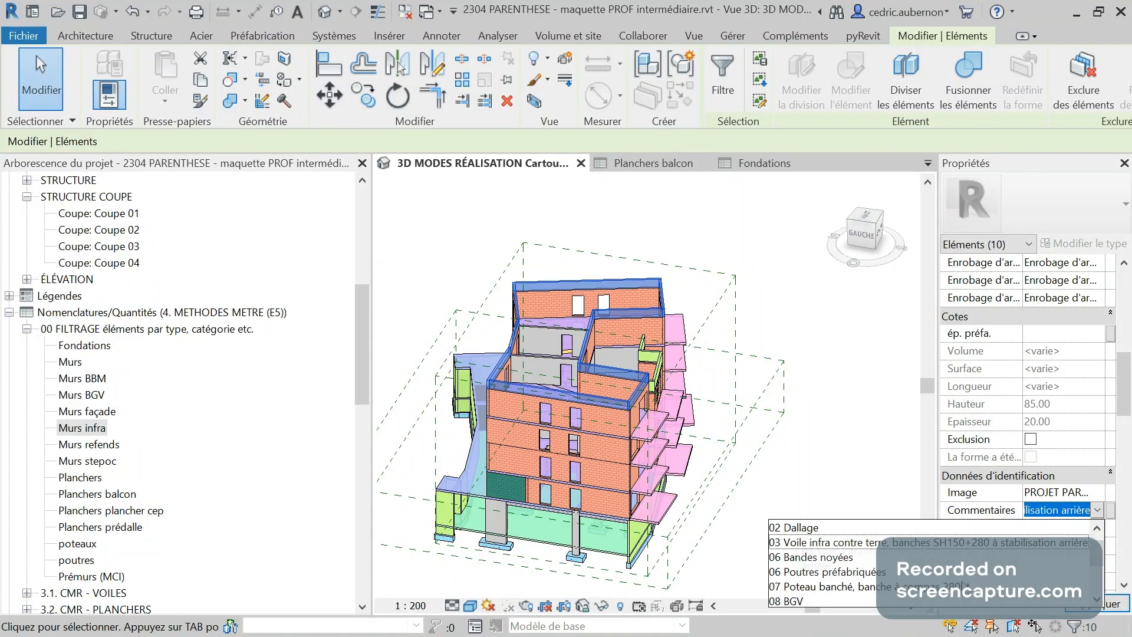
scroll(962, 596, down, 2)
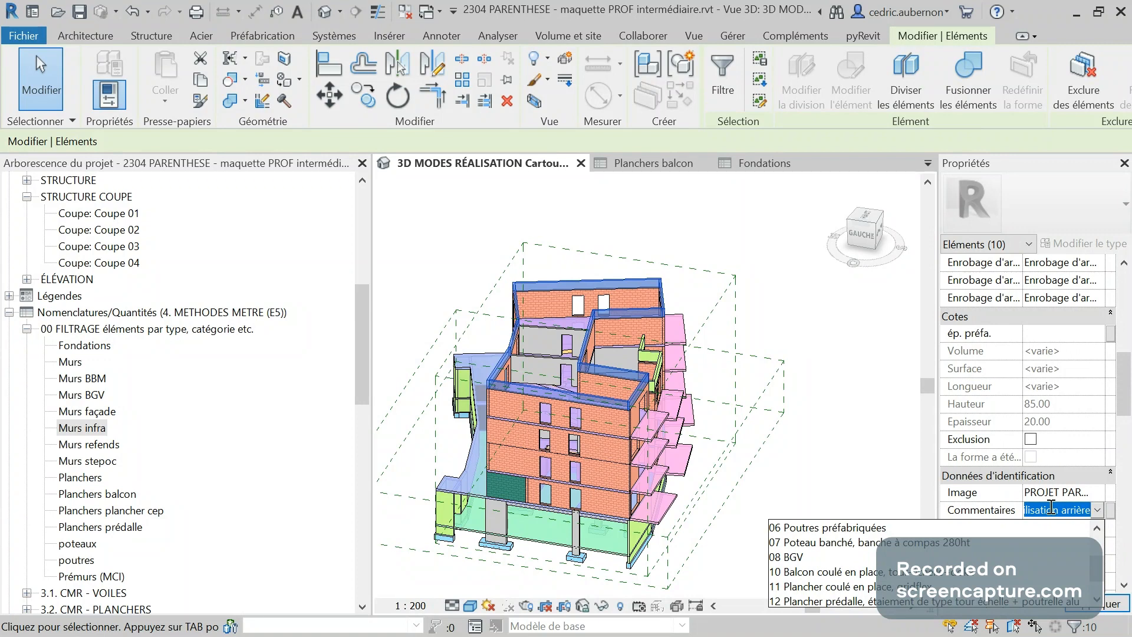
text(09 Brique)
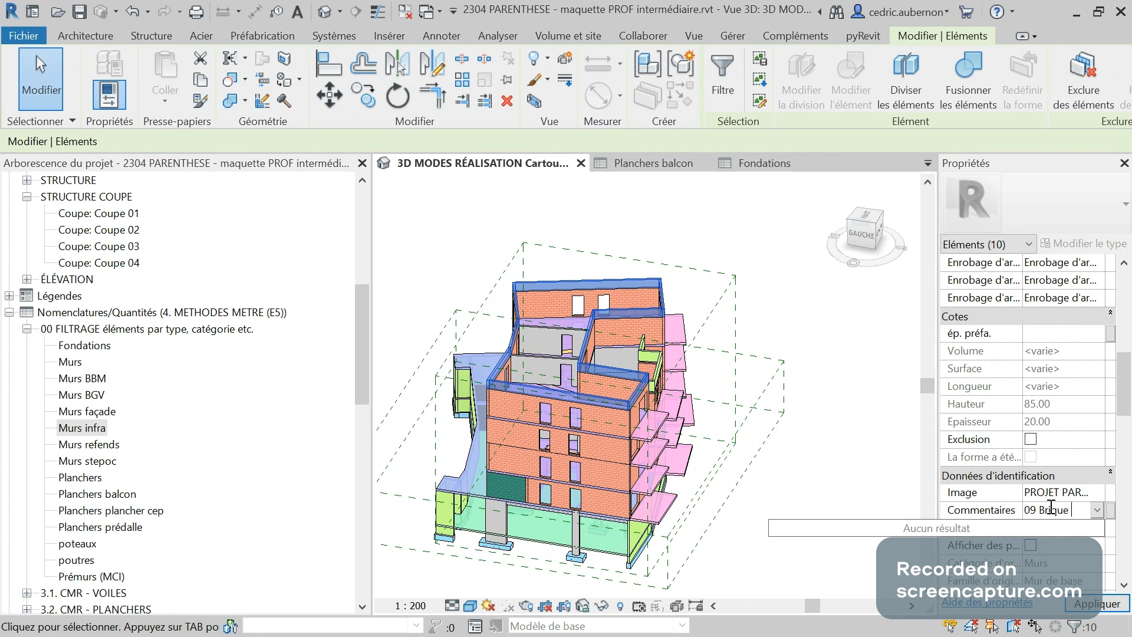
text( à bancher)
key(Home)
text(Acrotère)
key(BackSpace)
key(BackSpace)
key(BackSpace)
key(BackSpace)
key(BackSpace)
key(BackSpace)
key(Left)
key(Left)
key(Delete)
key(Delete)
click(1087, 602)
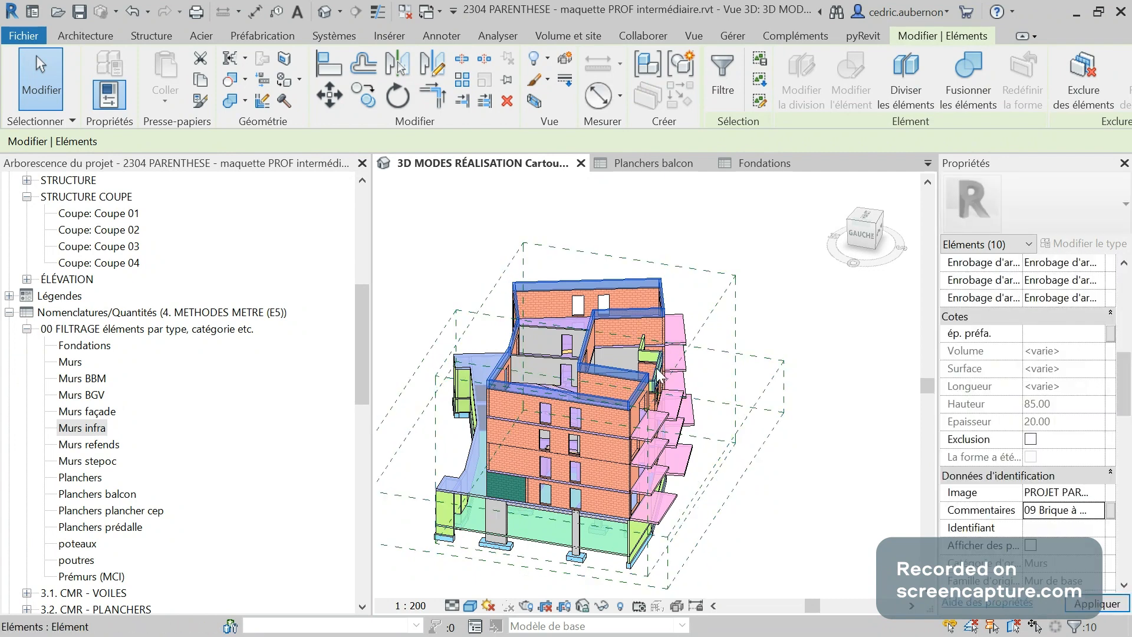
Select the five low parapet wall segments around the recessed terrace that still carry the infra wall colour.
scroll(658, 332, up, 5)
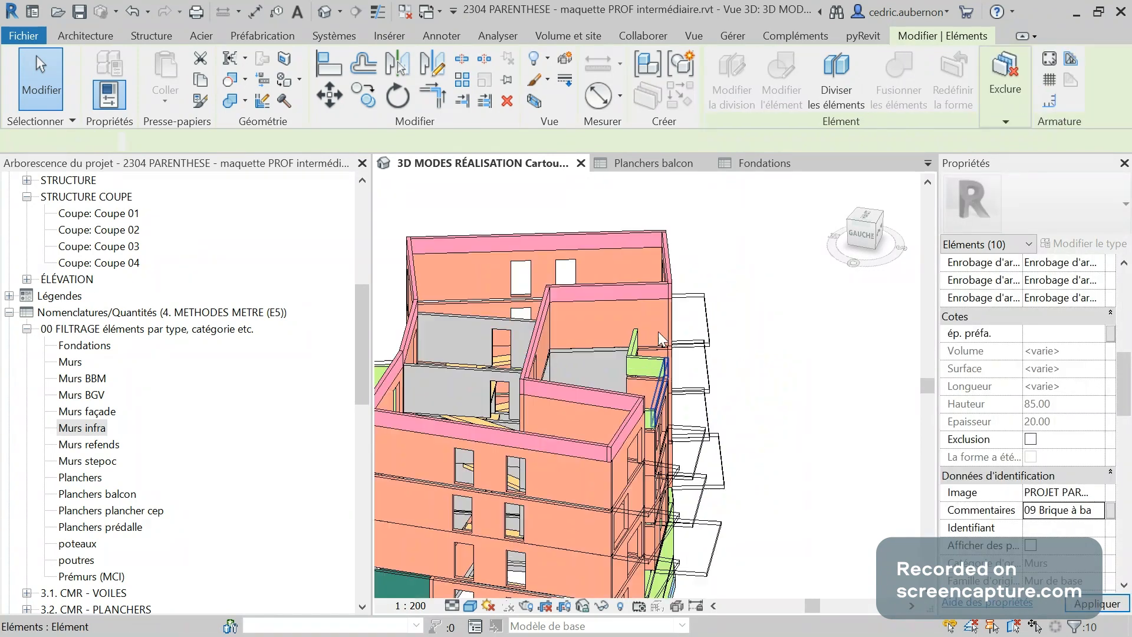
shift+middle_drag(845, 375, 788, 418)
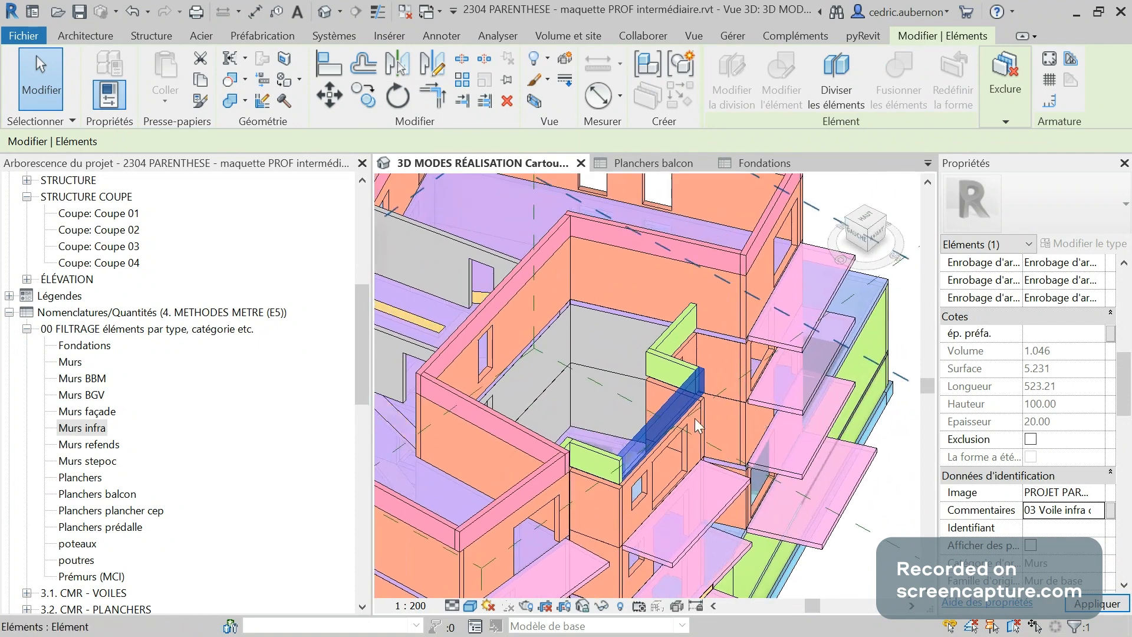
ctrl+click(603, 462)
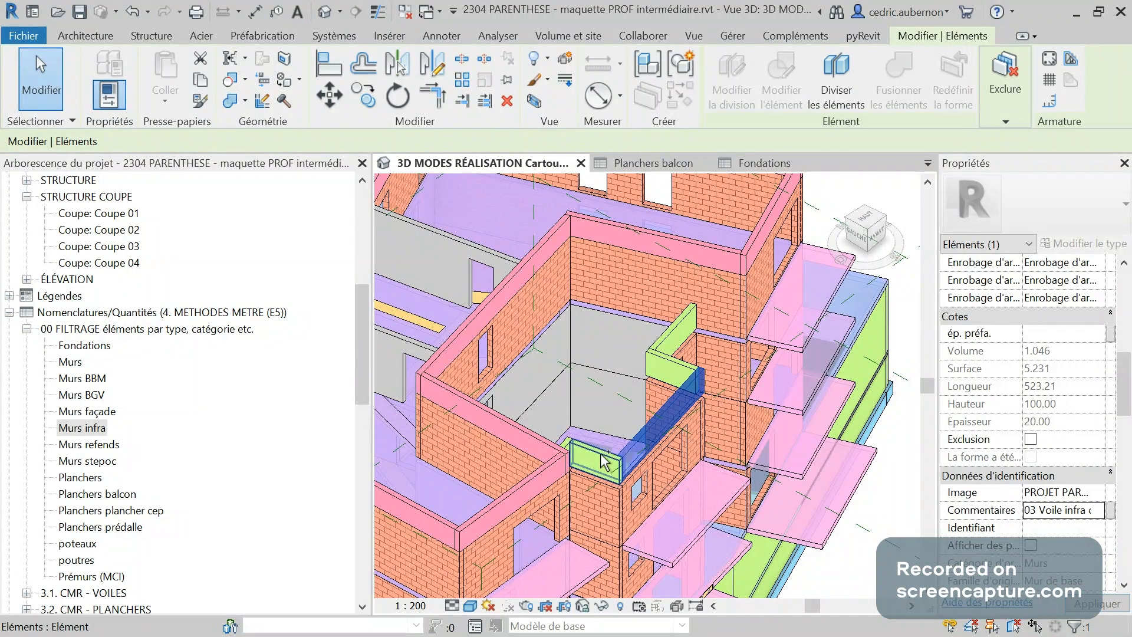
ctrl+click(677, 370)
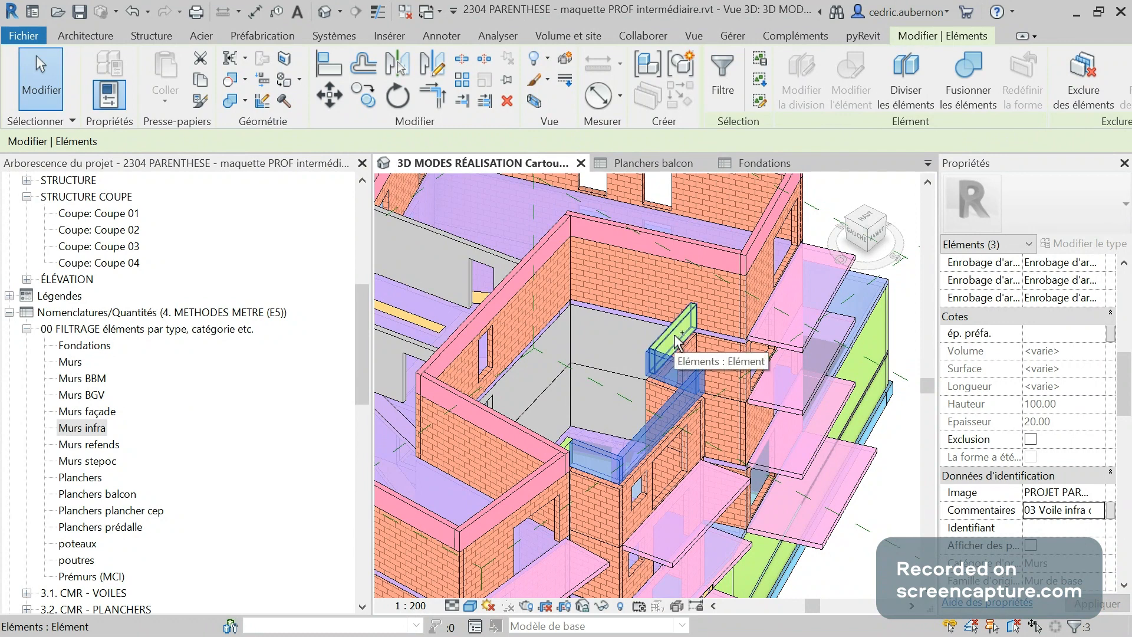
ctrl+click(568, 444)
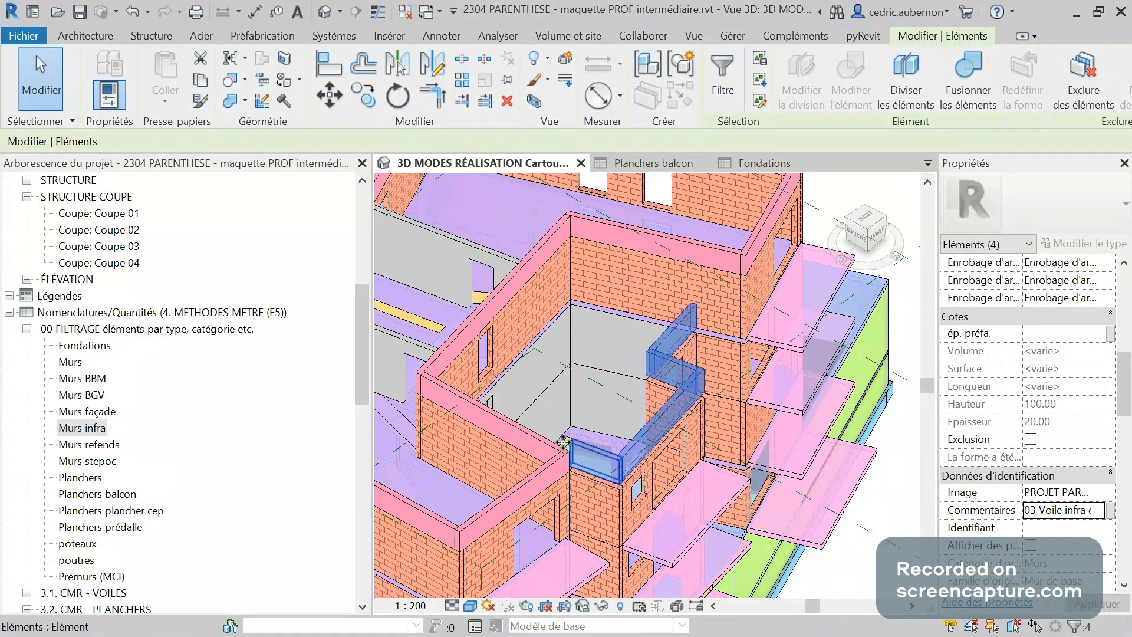
scroll(566, 441, up, 5)
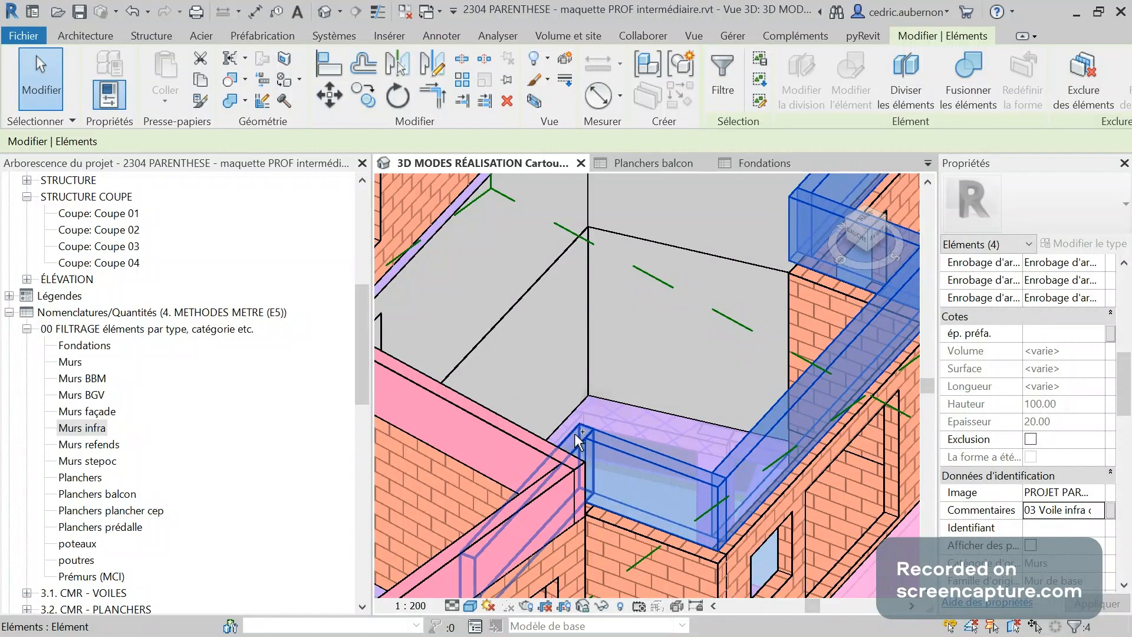
ctrl+click(576, 436)
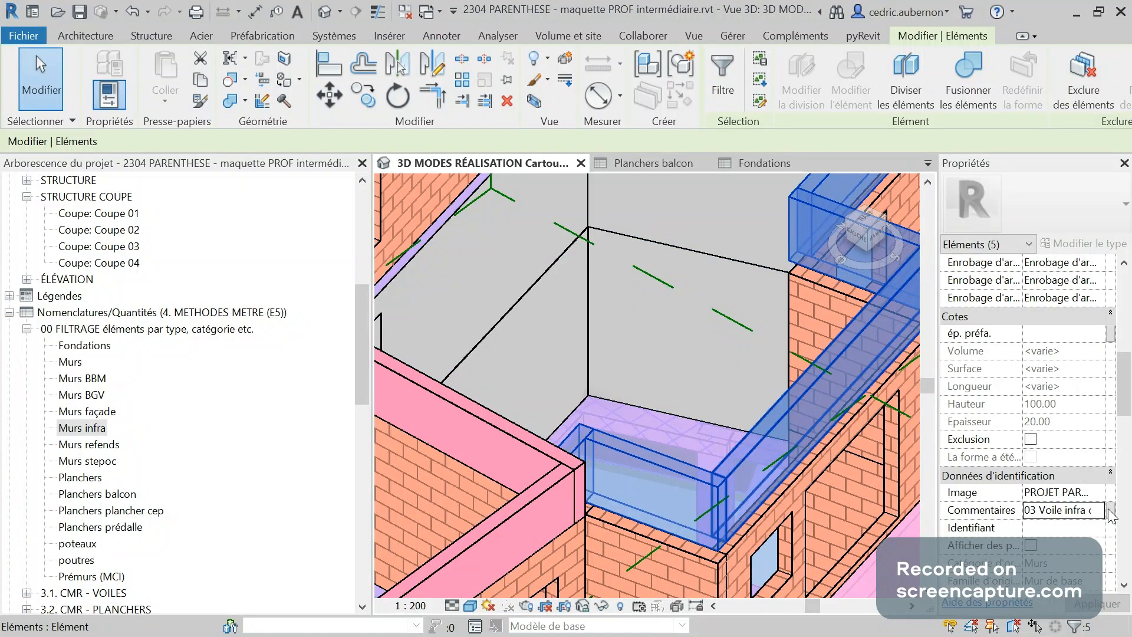
Assign the existing comment "09 Brique à bancher" to the terrace parapets, check their colour in 3D and clear the selection.
click(1101, 511)
click(1097, 511)
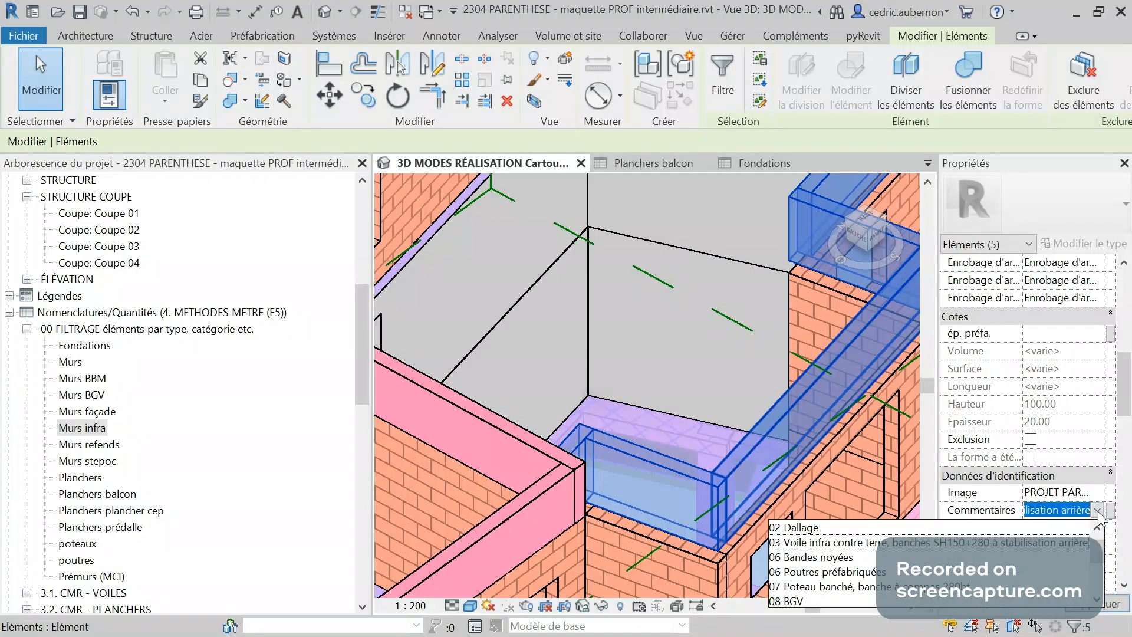
scroll(907, 588, down, 1)
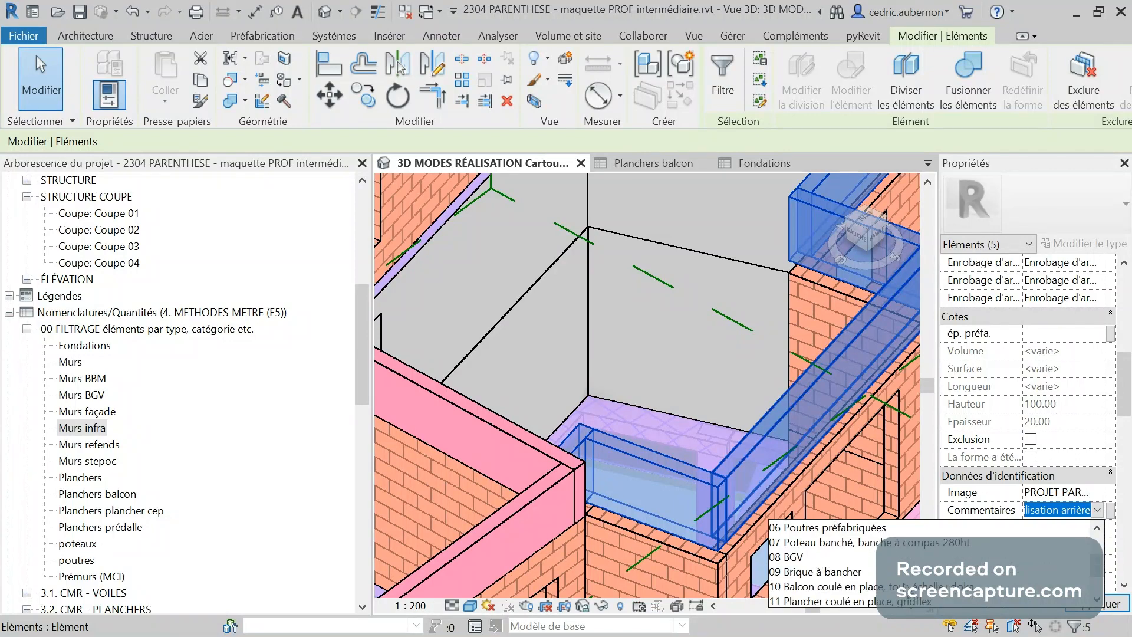
click(832, 571)
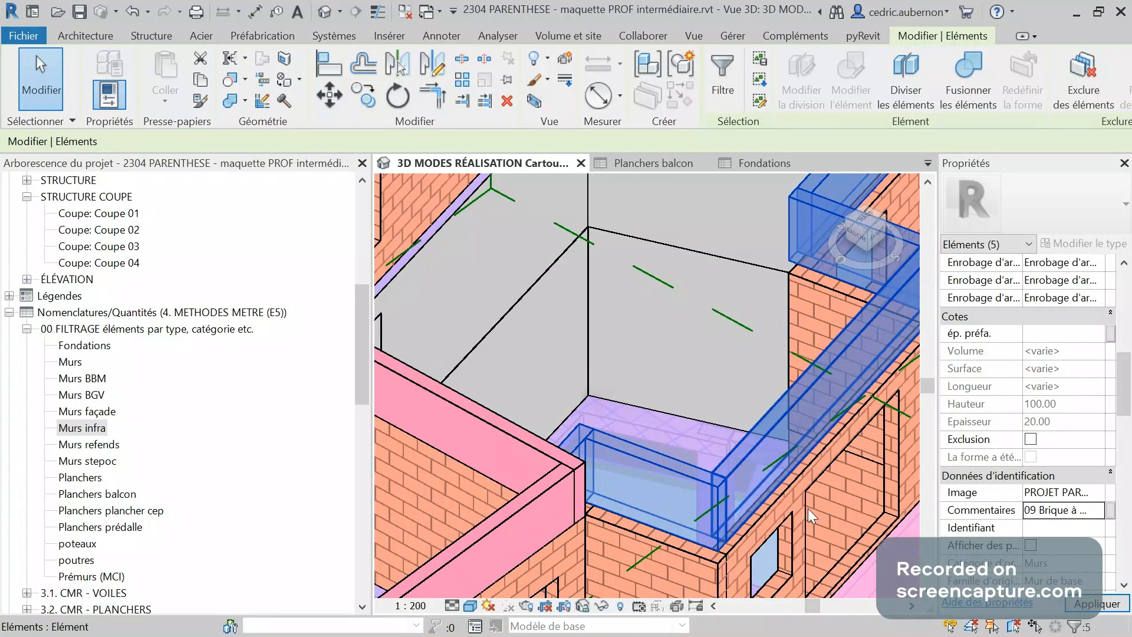
scroll(802, 505, down, 8)
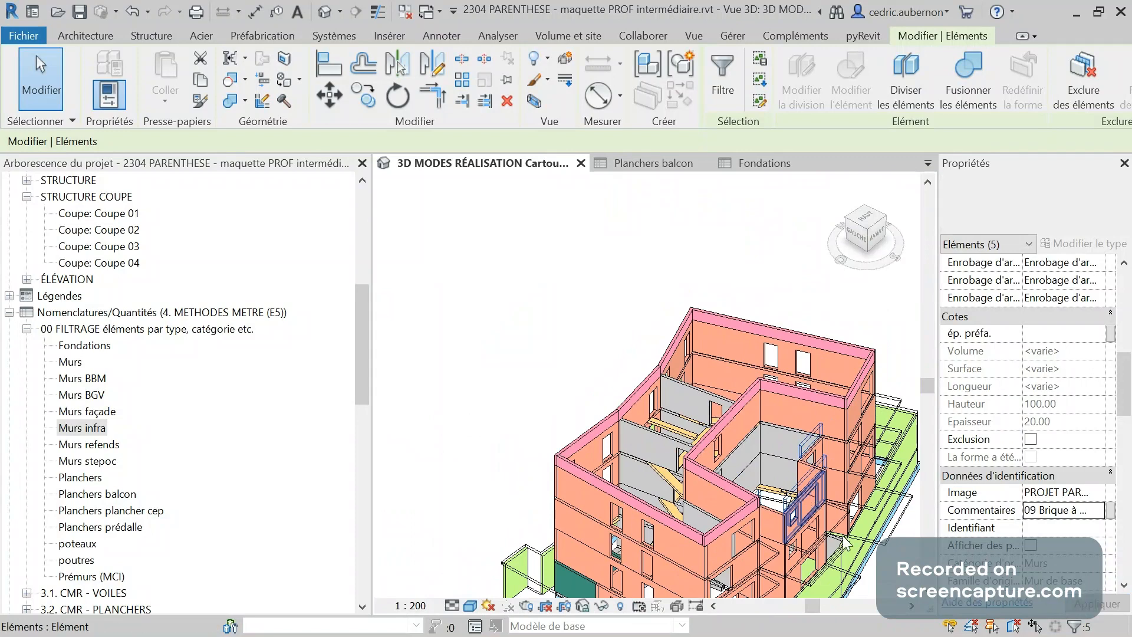
shift+middle_drag(882, 575, 719, 575)
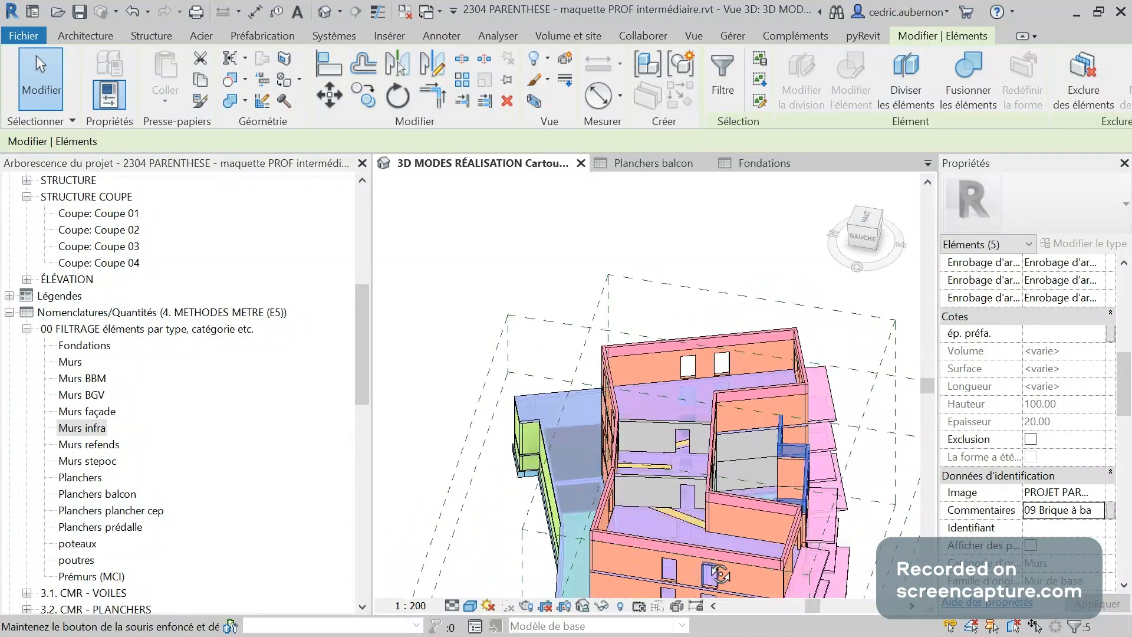
scroll(685, 441, down, 4)
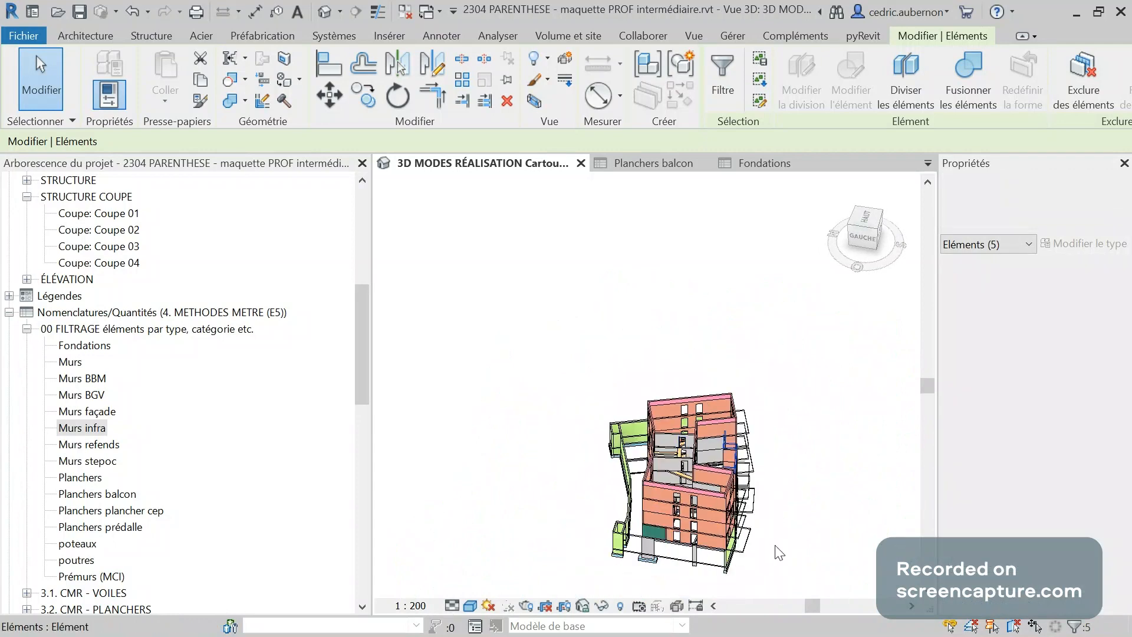
scroll(782, 549, up, 5)
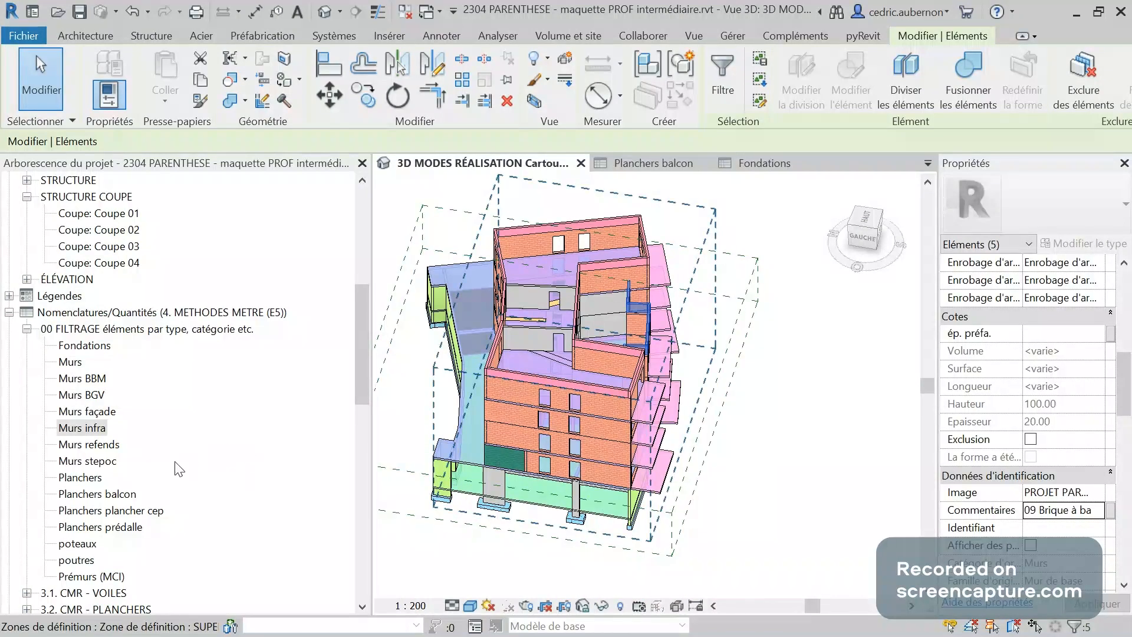
key(Escape)
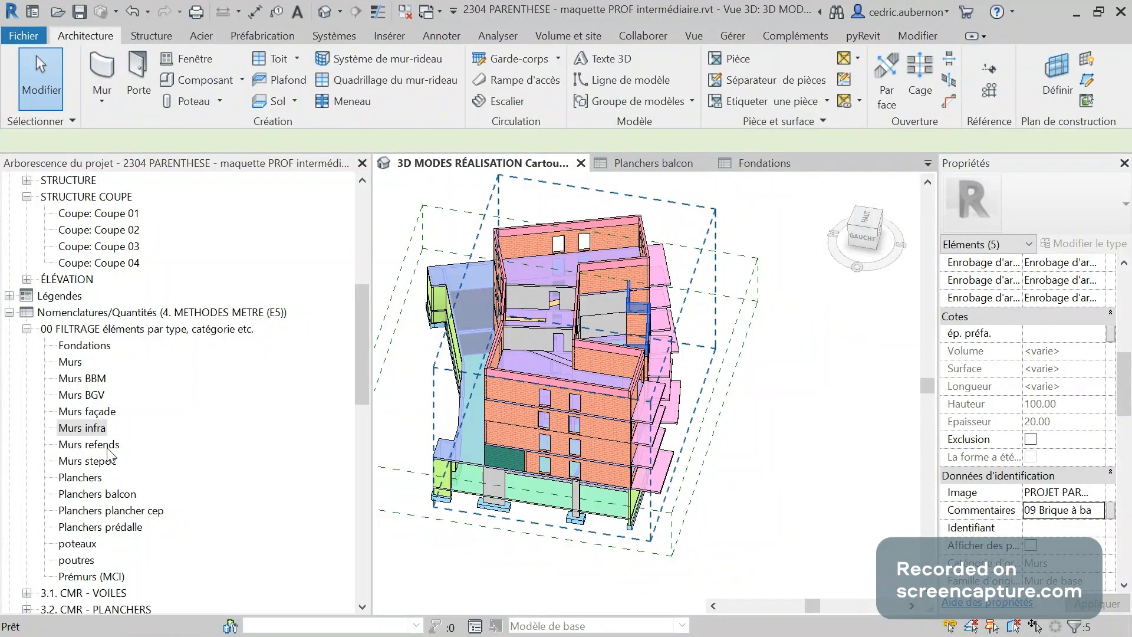
Open the Murs refends schedule and review its filter rules.
double_click(101, 447)
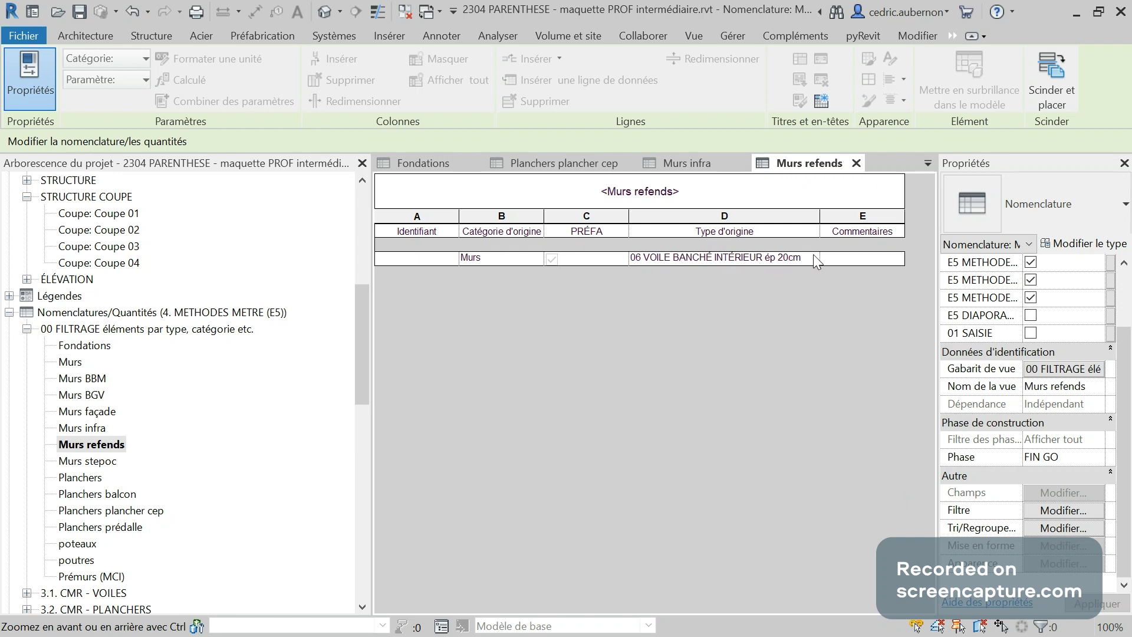
click(1064, 510)
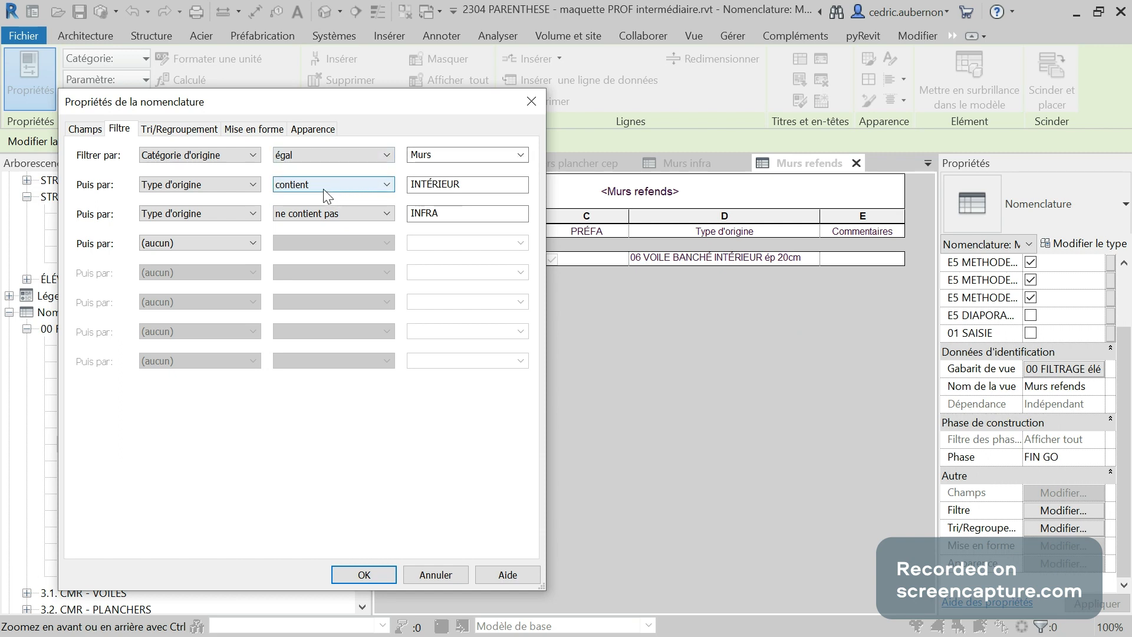
click(454, 186)
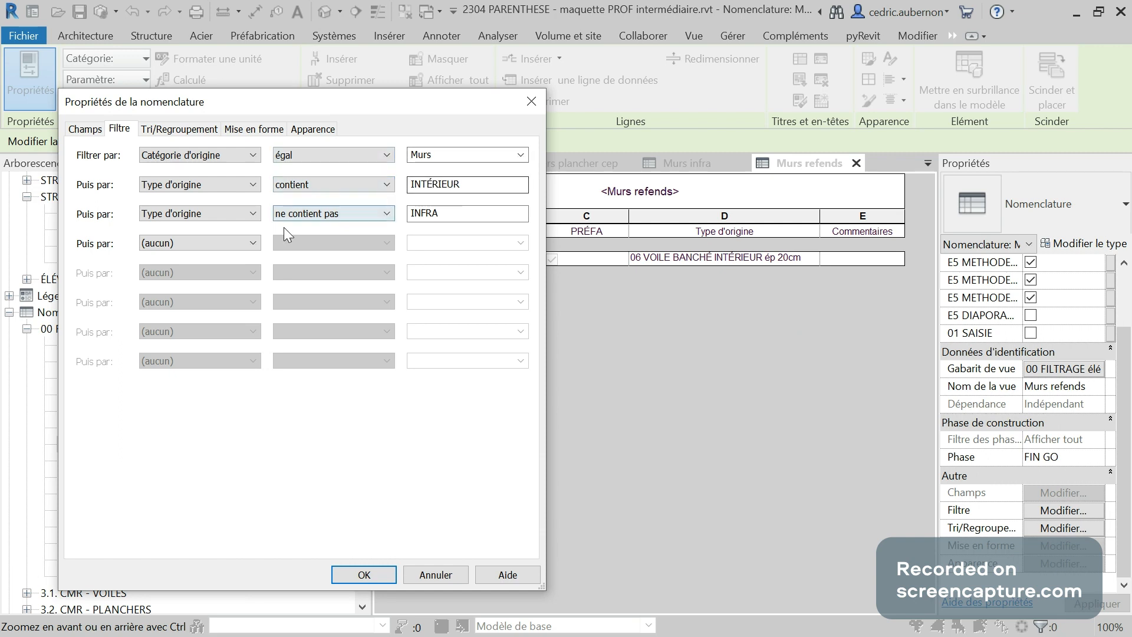
click(364, 575)
Highlight the walls of the "06 VOILE BANCHÉ INTÉRIEUR ép 20cm" schedule row in the 3D model.
click(778, 259)
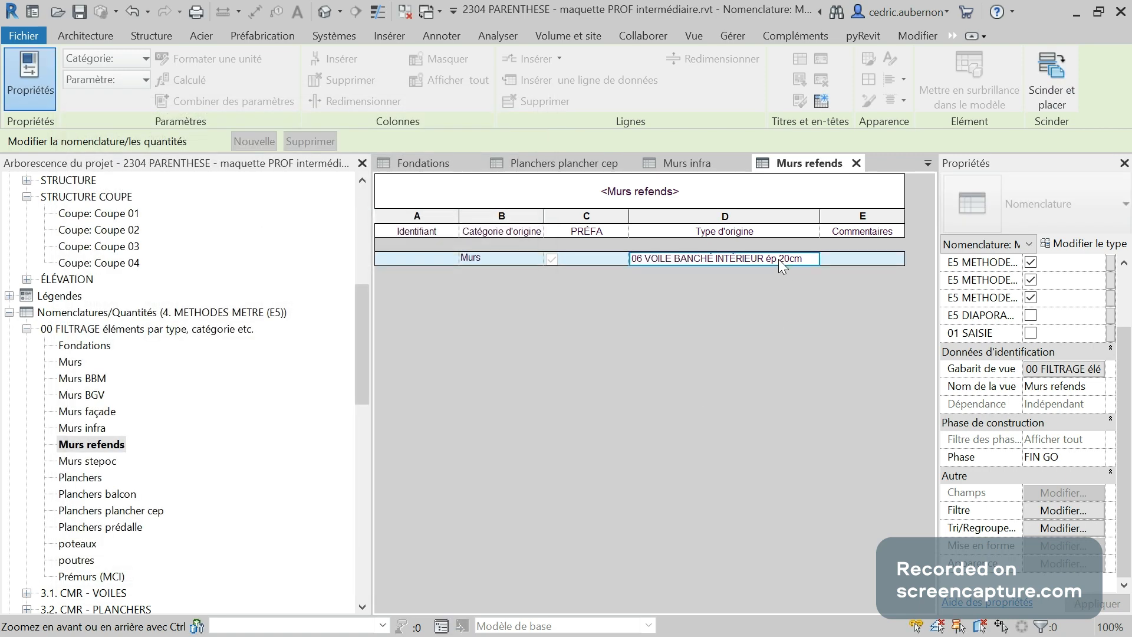
click(979, 104)
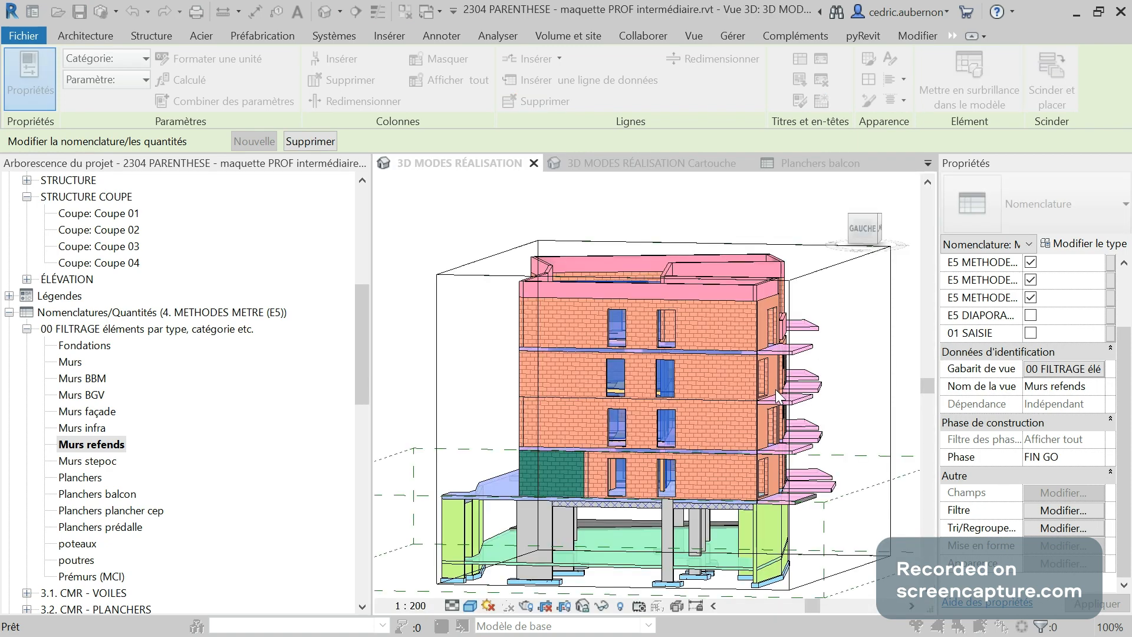
click(656, 352)
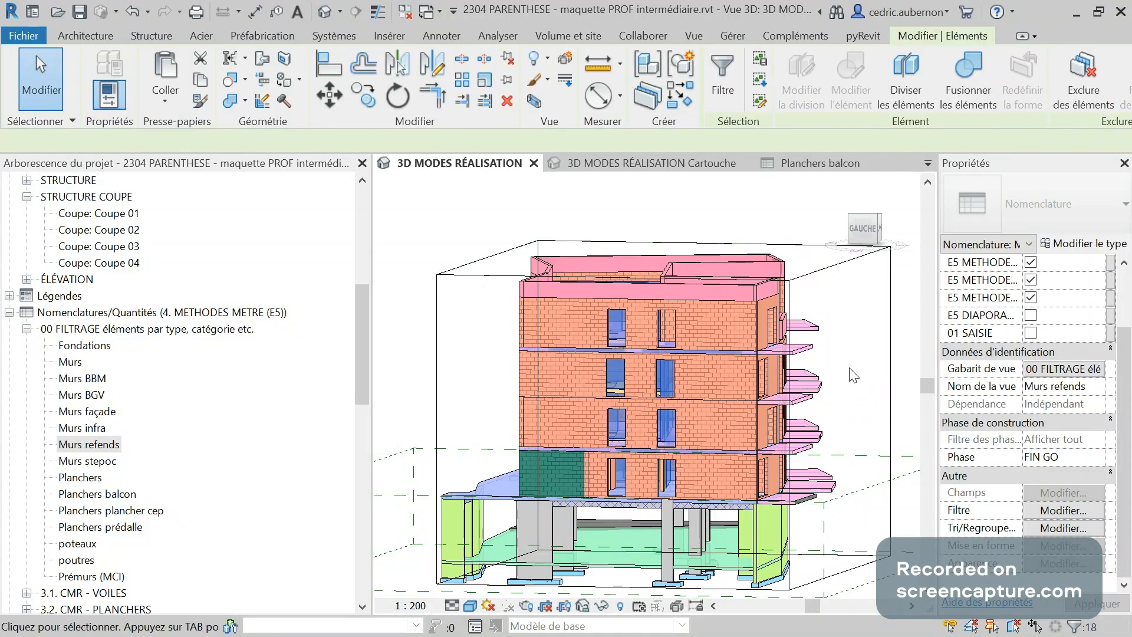
Assign the new comment "04 Refend banché, banches à compas 280" to the highlighted 20 cm interior walls, after checking the existing comment choices.
shift+middle_drag(872, 351, 810, 482)
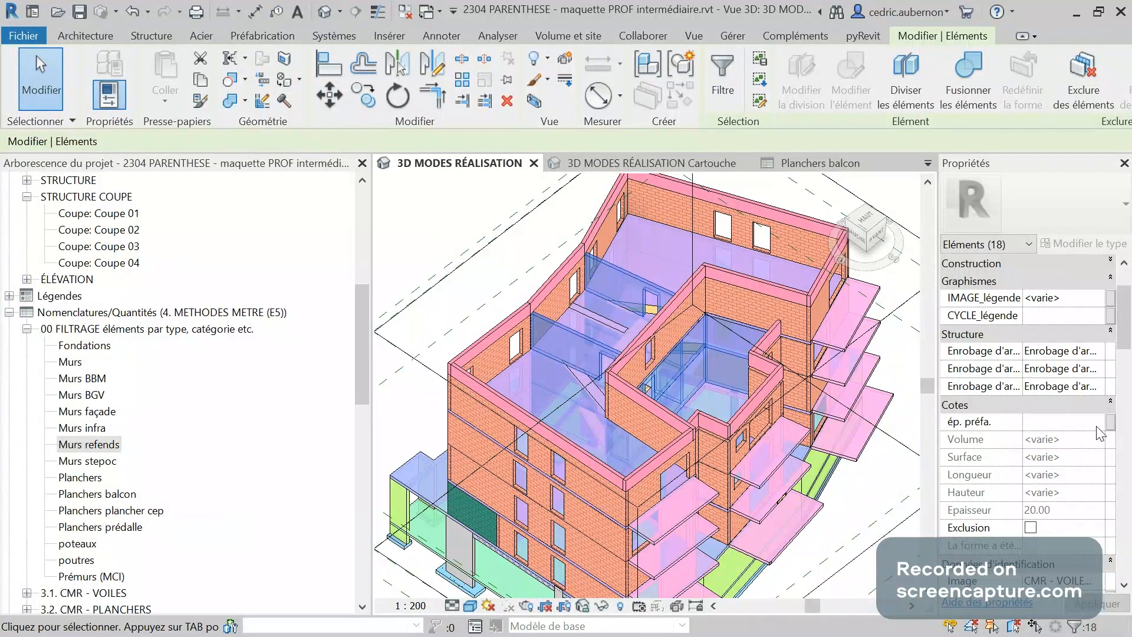
scroll(1084, 502, down, 5)
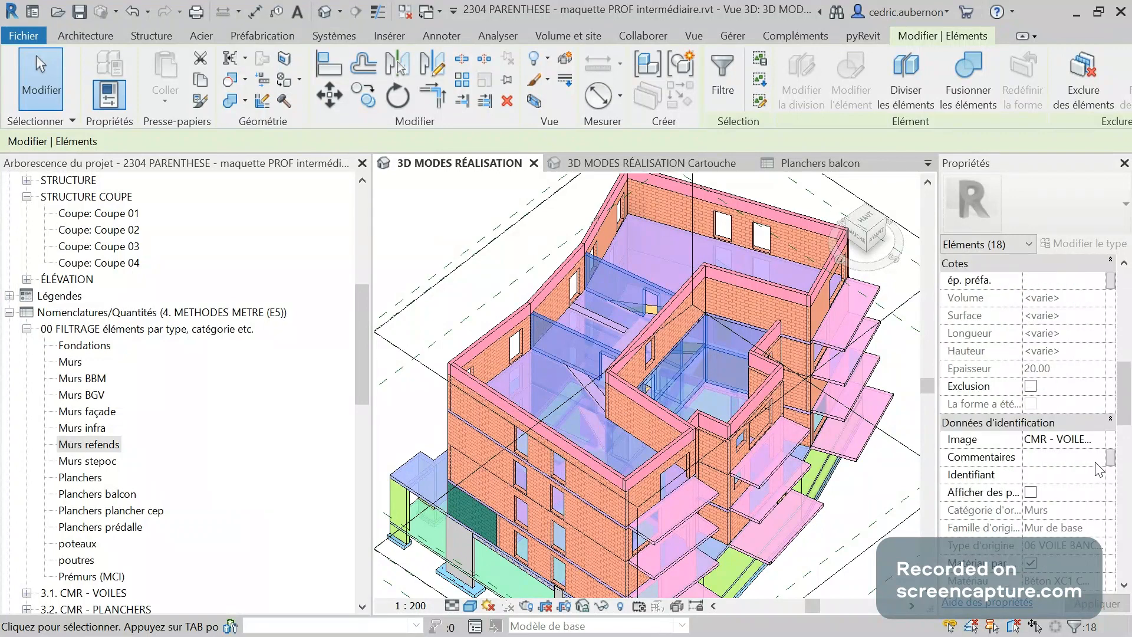
click(1099, 461)
click(1098, 458)
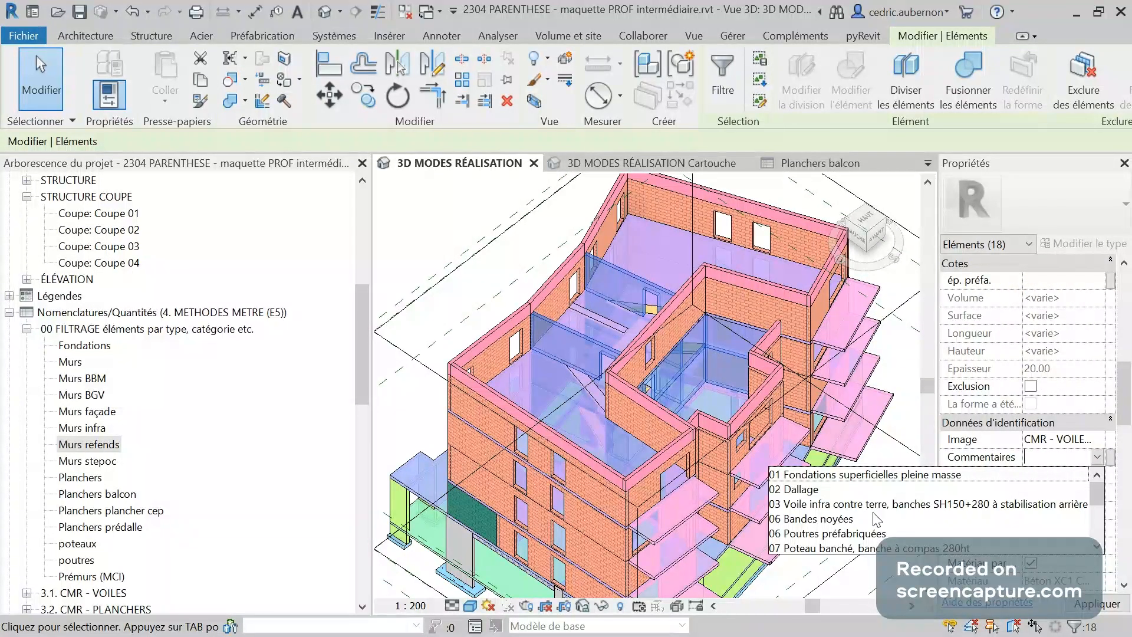
scroll(836, 515, down, 1)
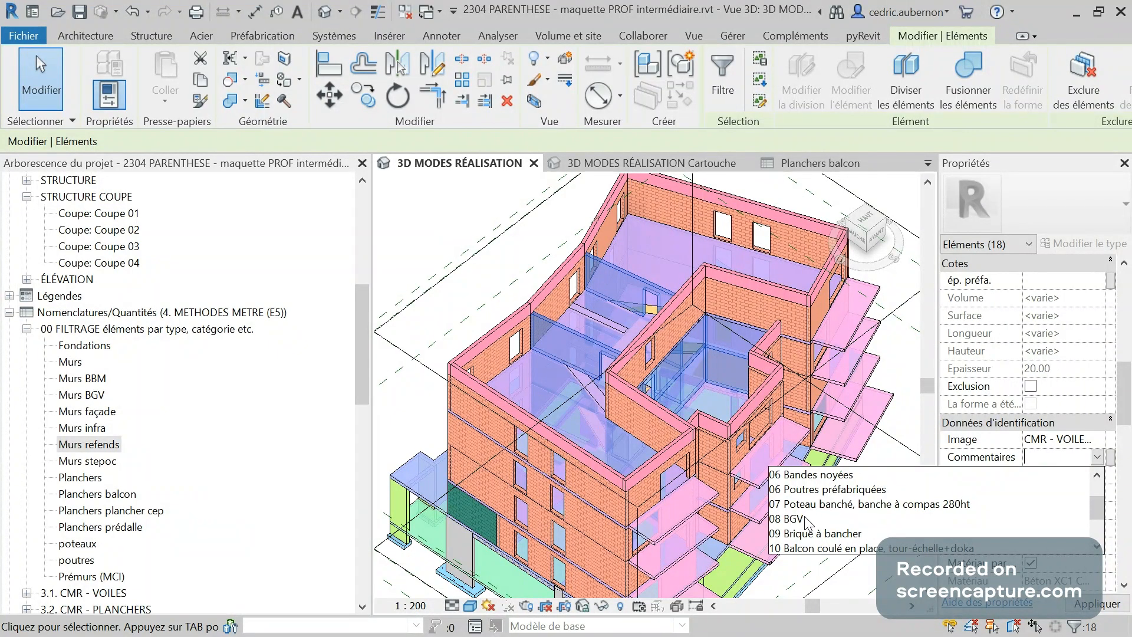
scroll(806, 527, up, 2)
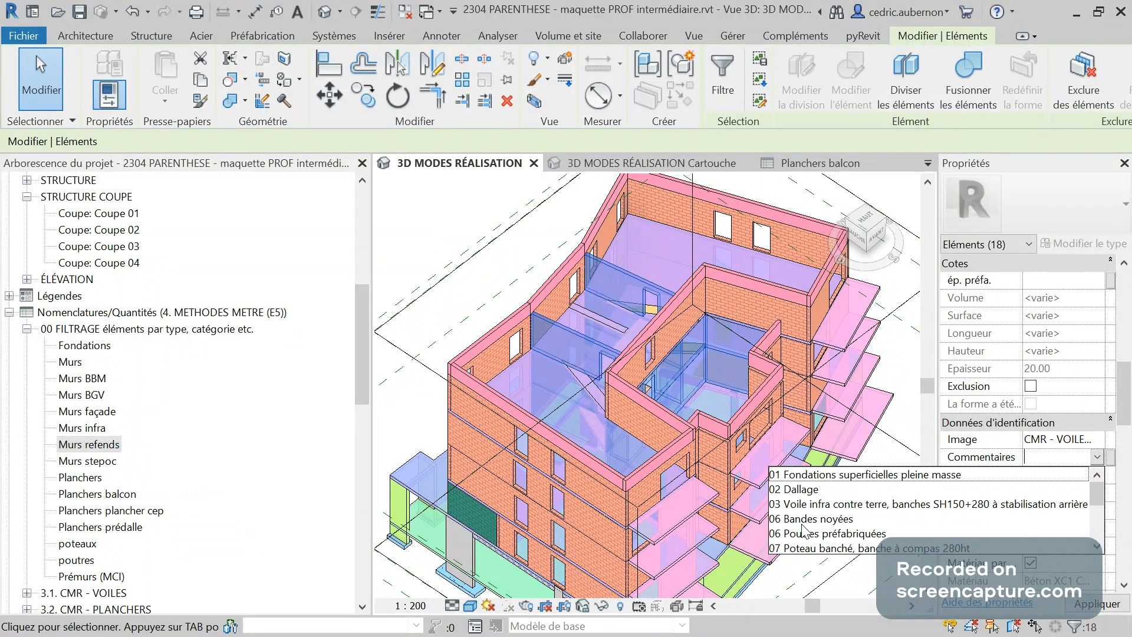
click(1037, 460)
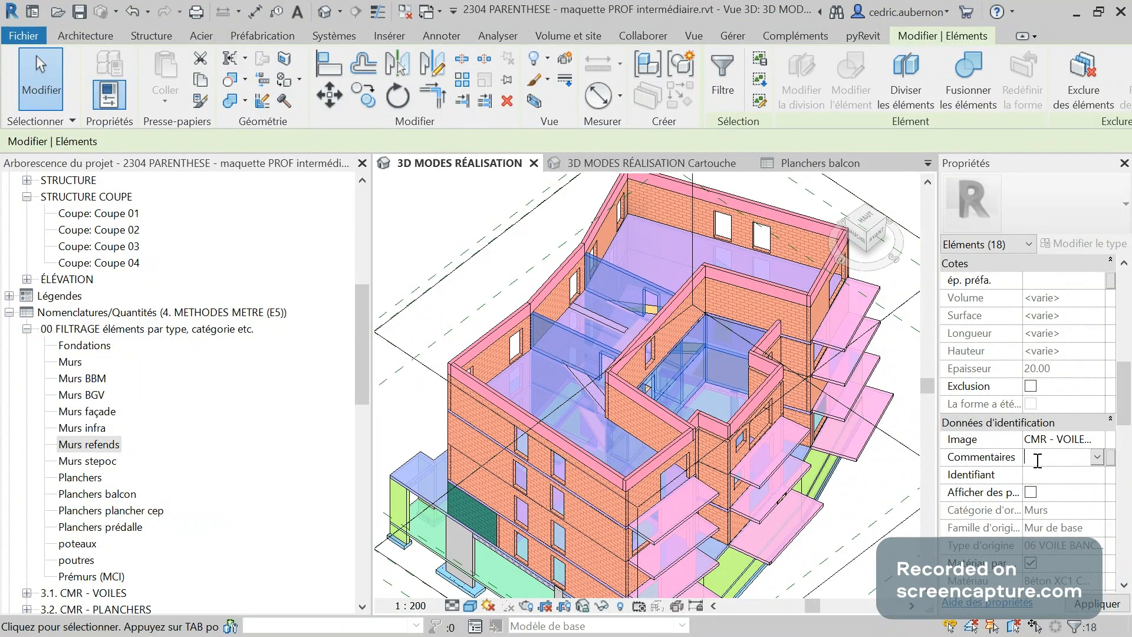
text(04 Re)
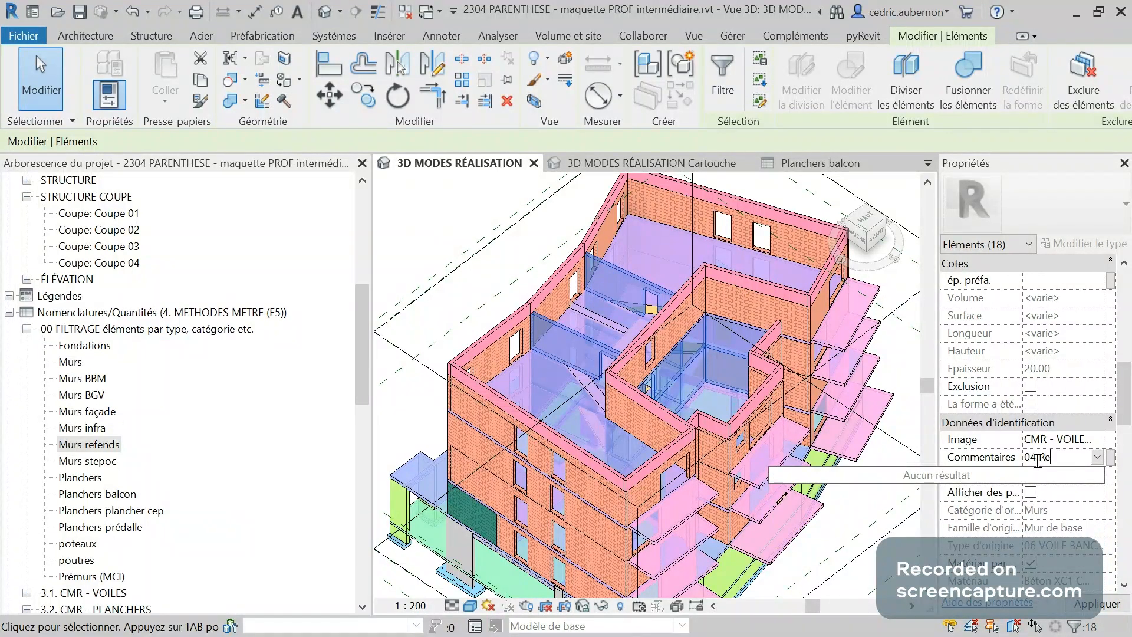
text(fend banché, he banches à)
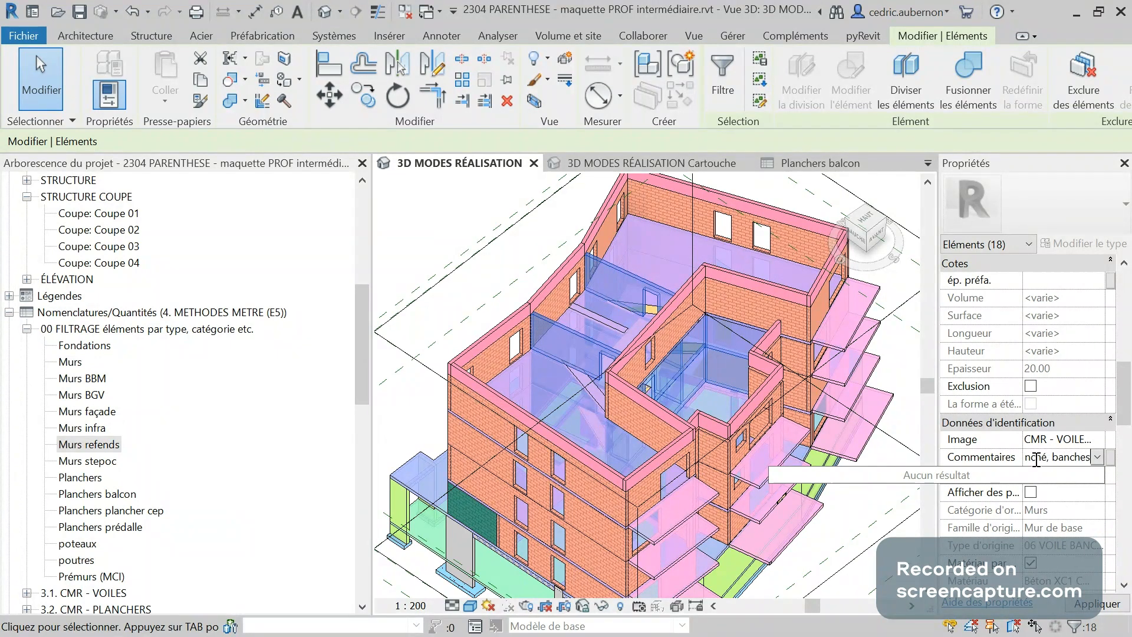
text( compas 280)
key(Return)
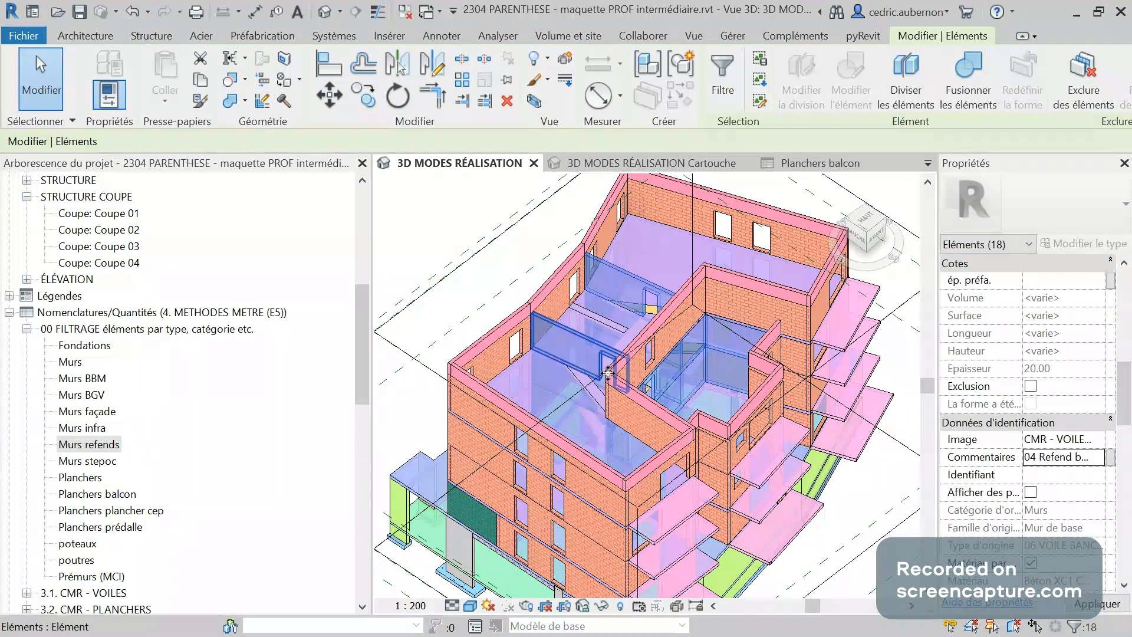
Clear the wall selection and check the interior wall colour in 3D, including the building's underside.
click(451, 222)
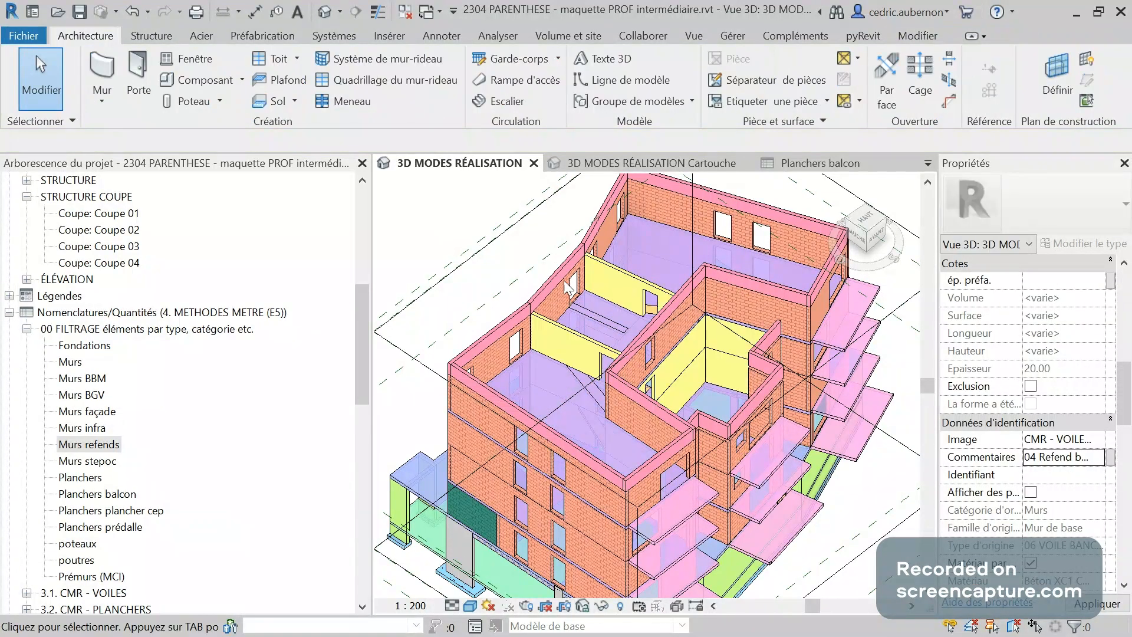
scroll(654, 266, down, 1)
scroll(752, 366, down, 2)
shift+middle_drag(785, 531, 835, 319)
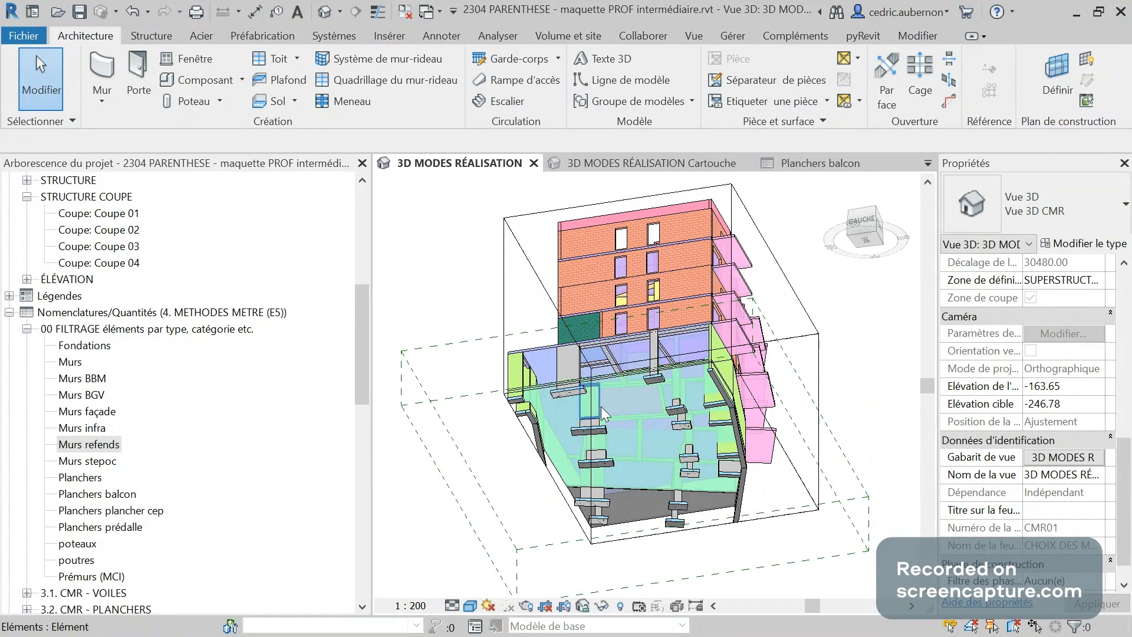